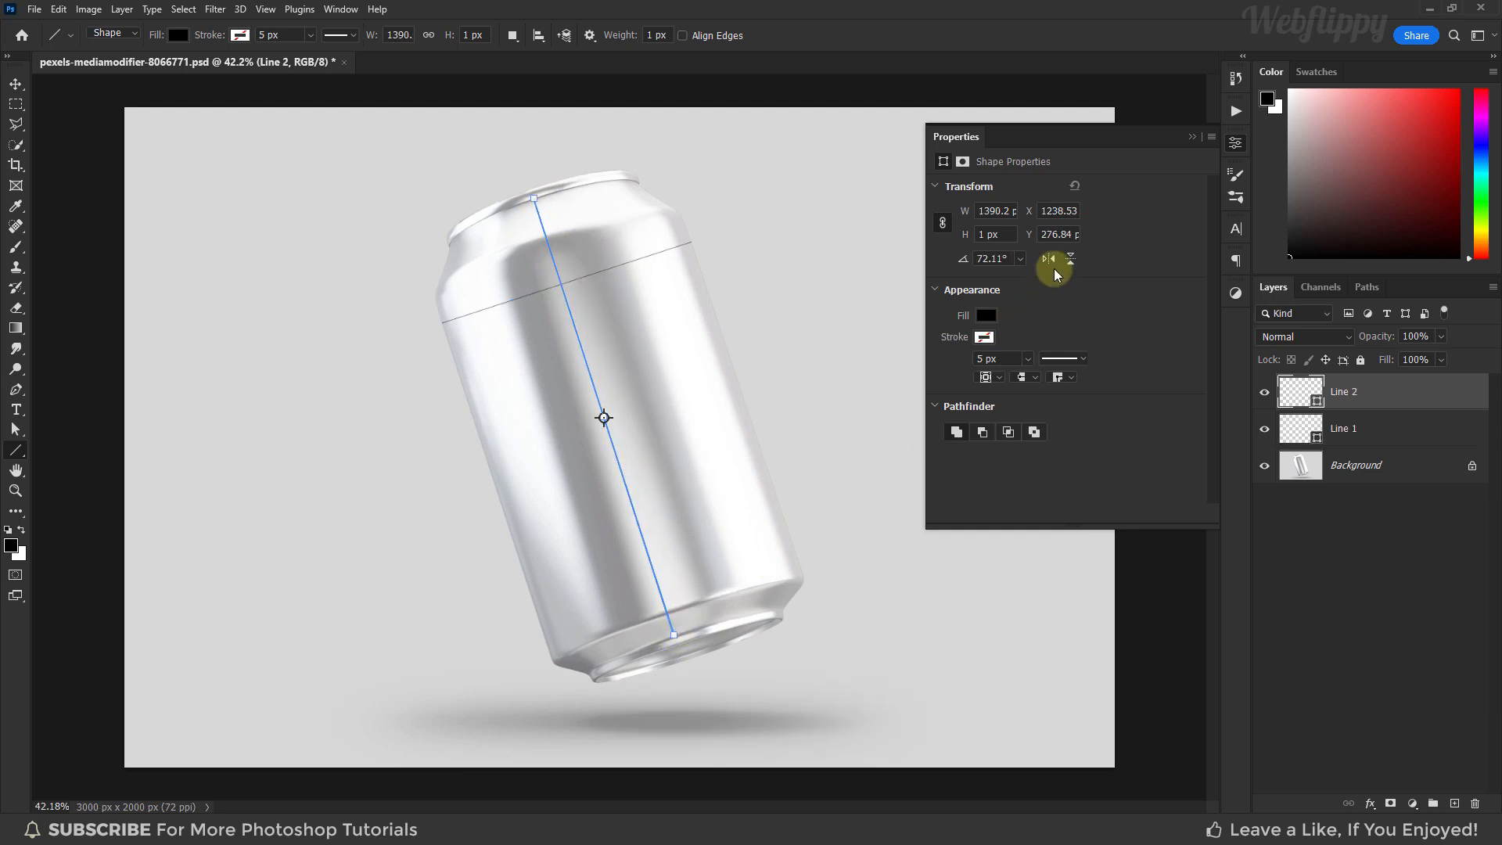
# Delete the Line 2 and Line 1 measuring layers, leaving only the can background.
pyautogui.click(1191, 138)
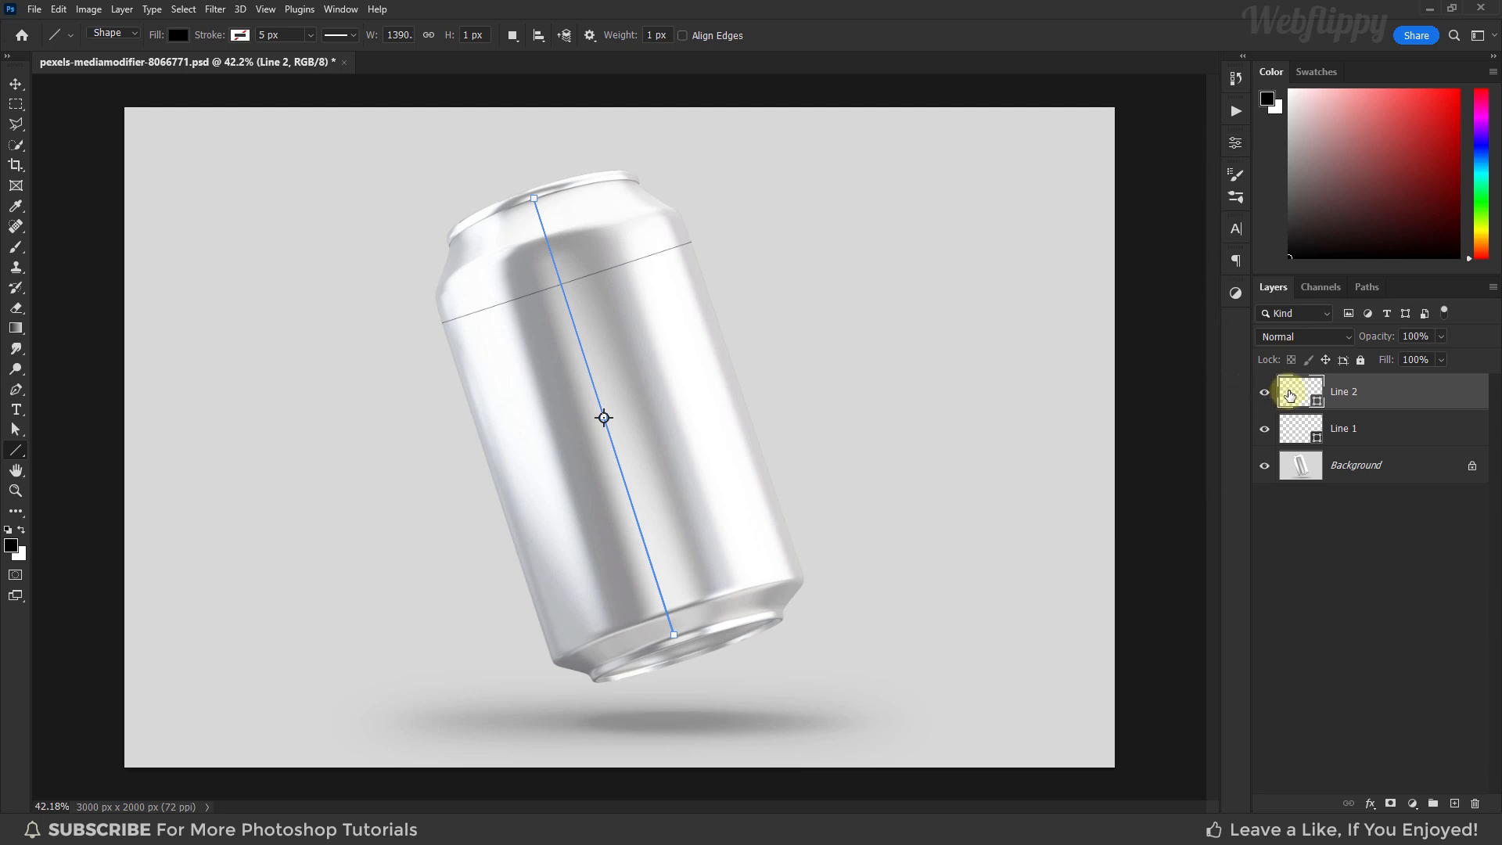
pyautogui.press('Delete')
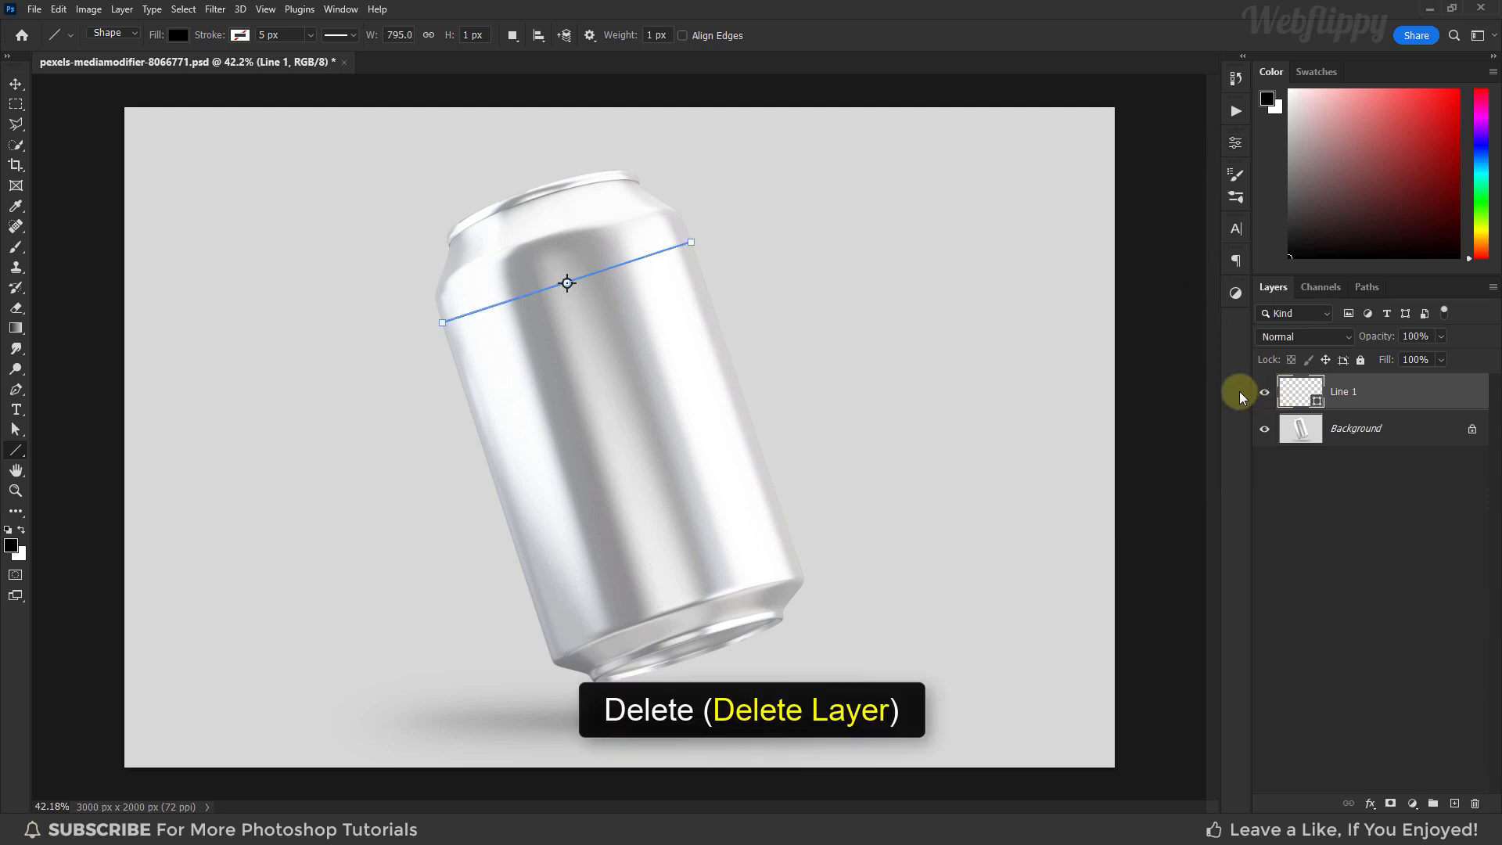
pyautogui.press('Delete')
# Create a rectangle shape 795 px wide and 1390 px high over the can with the Rectangle Tool.
pyautogui.rightClick(19, 451)
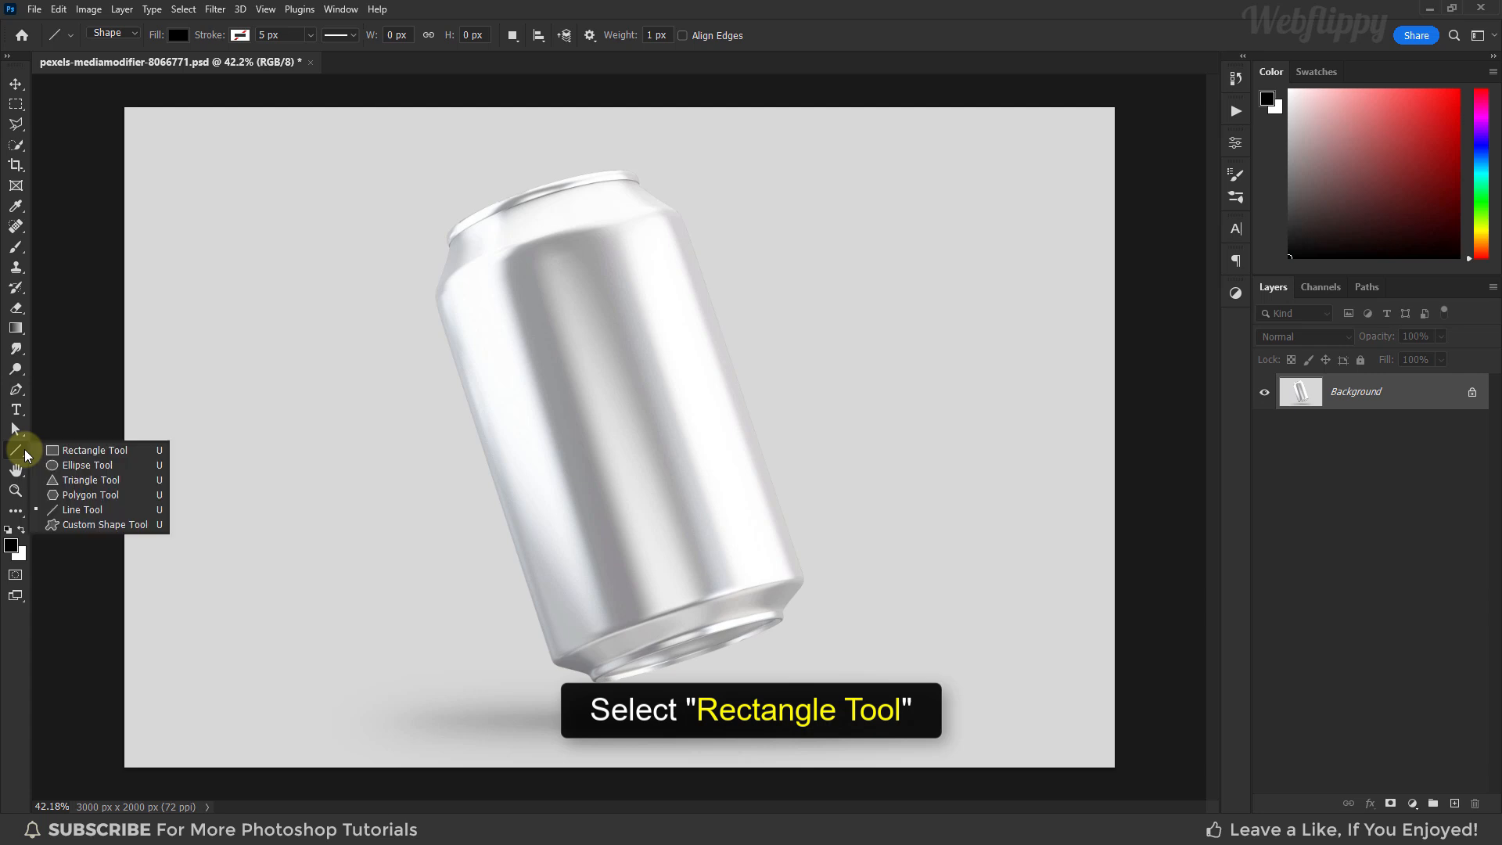
pyautogui.click(55, 454)
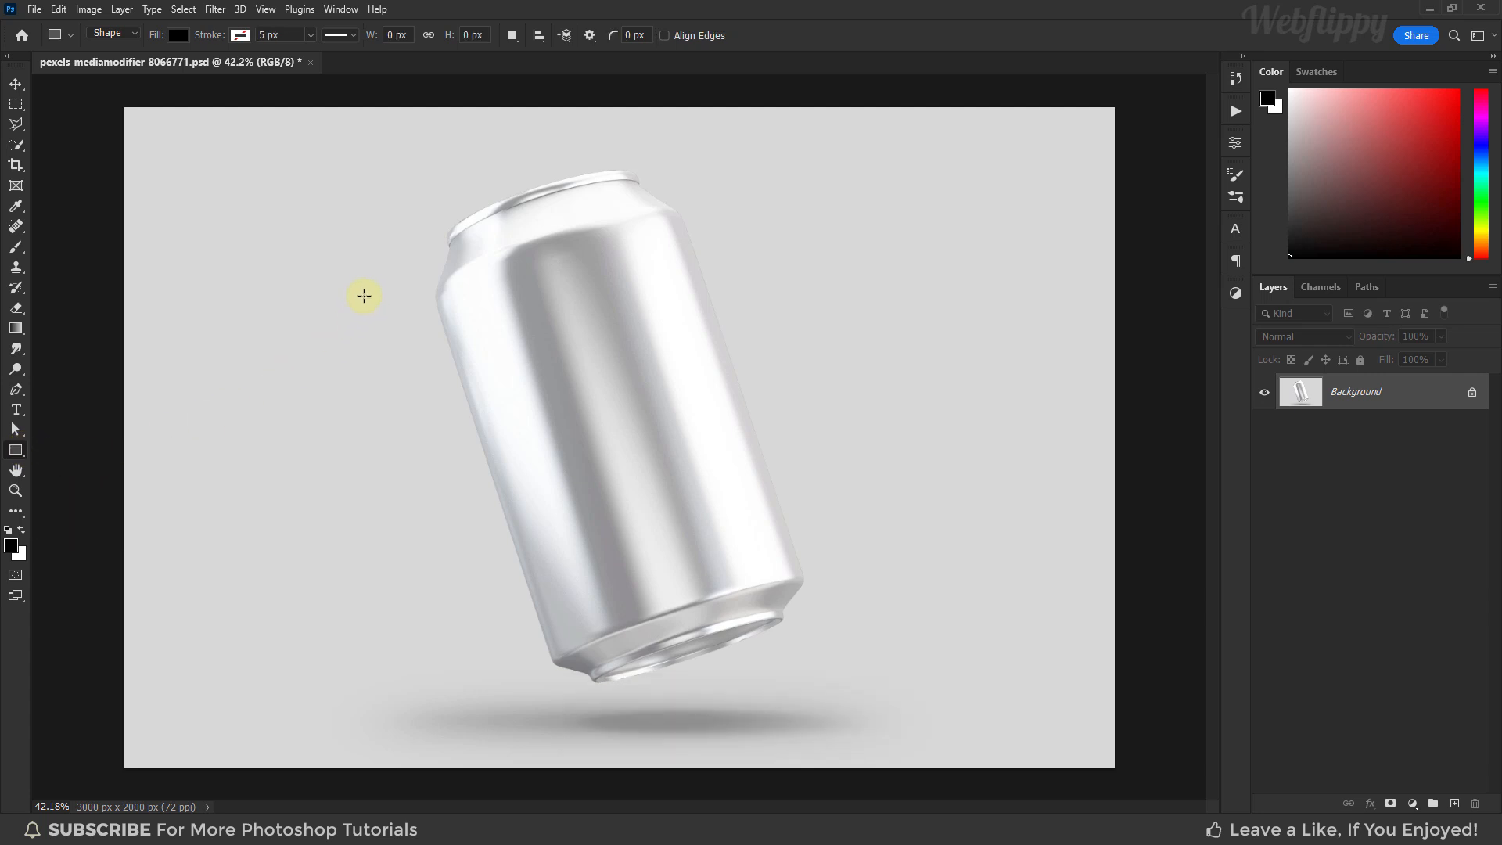
pyautogui.click(370, 276)
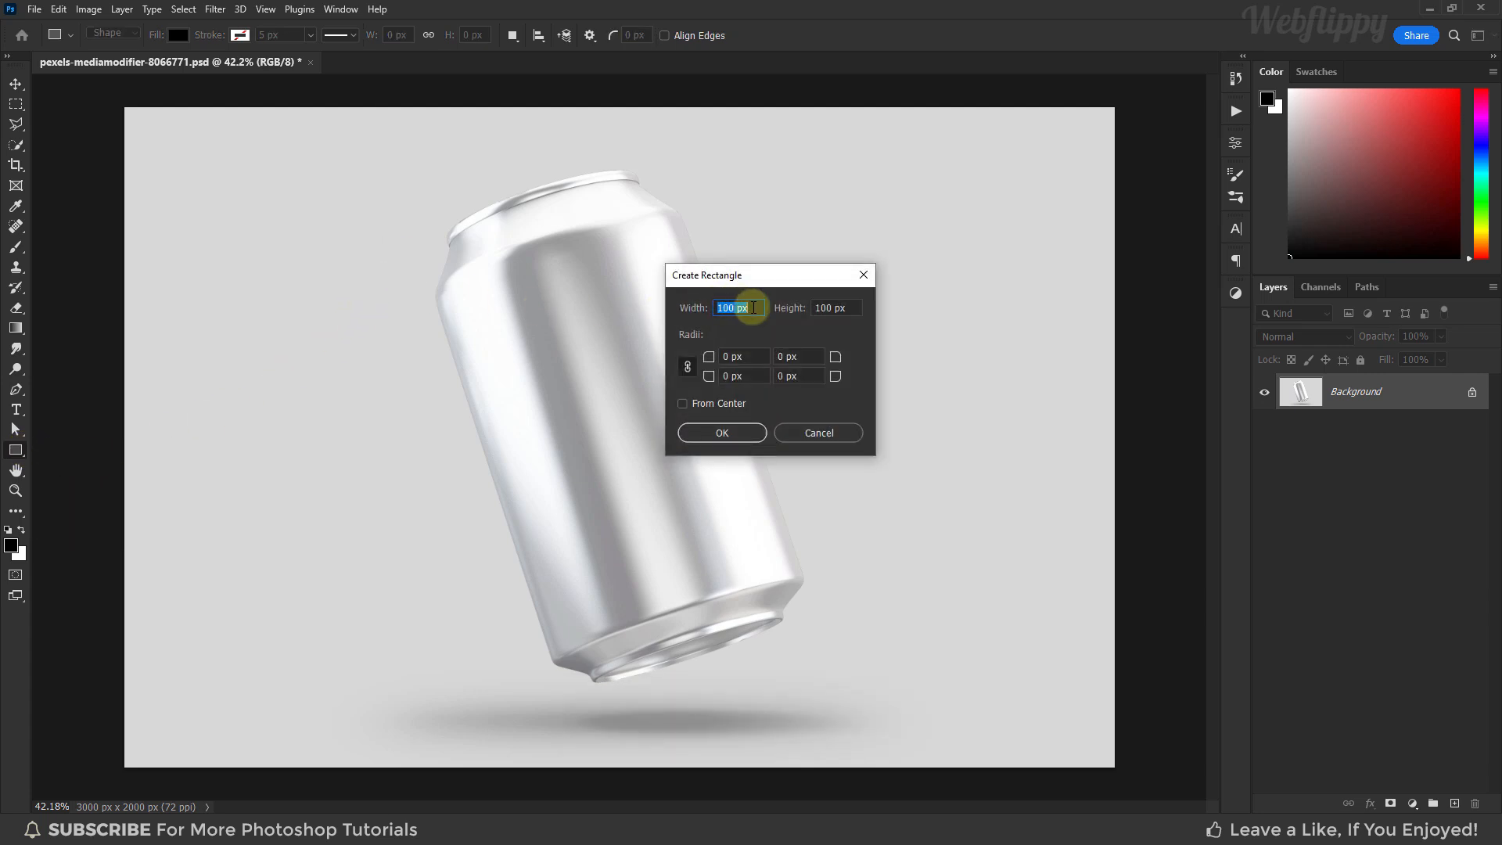
pyautogui.write('795')
pyautogui.click(818, 307)
pyautogui.write('1390')
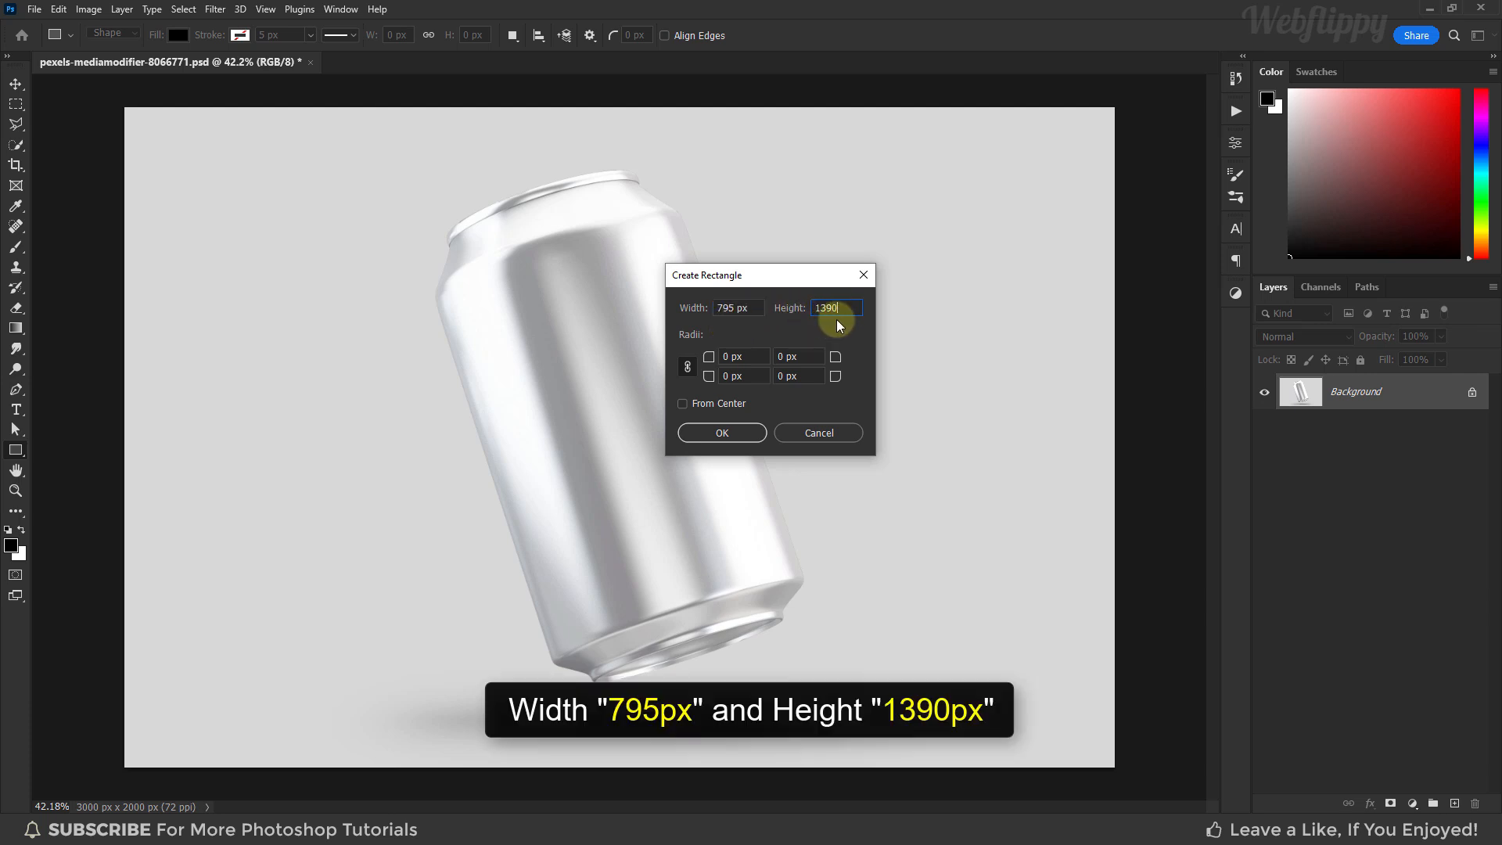
pyautogui.click(724, 434)
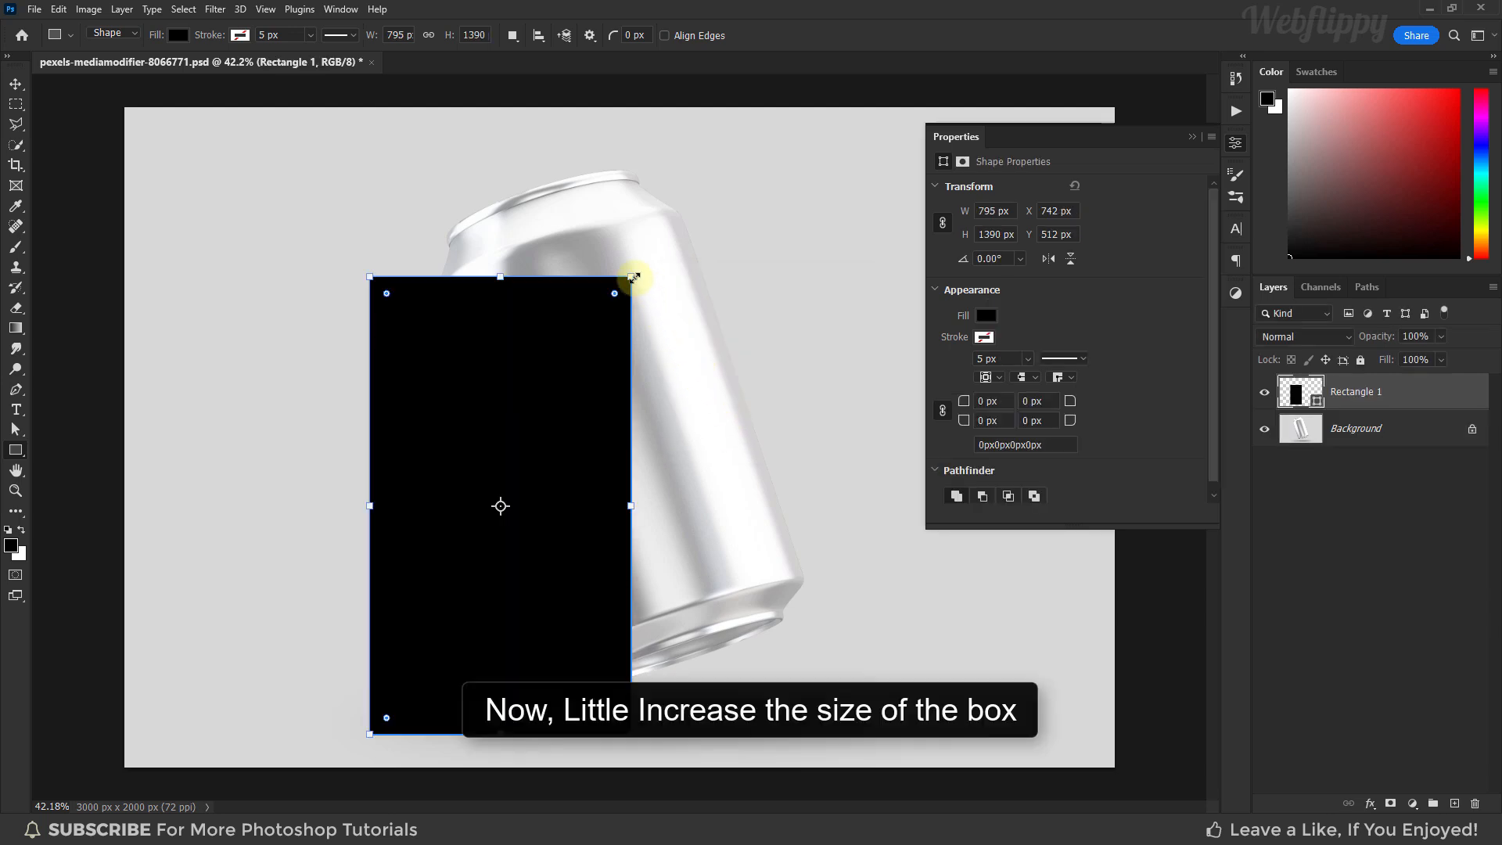
# Enlarge the rectangle proportionally to about 990 by 1730 px and switch to the Move tool.
pyautogui.moveTo(632, 277); pyautogui.dragTo(702, 169)
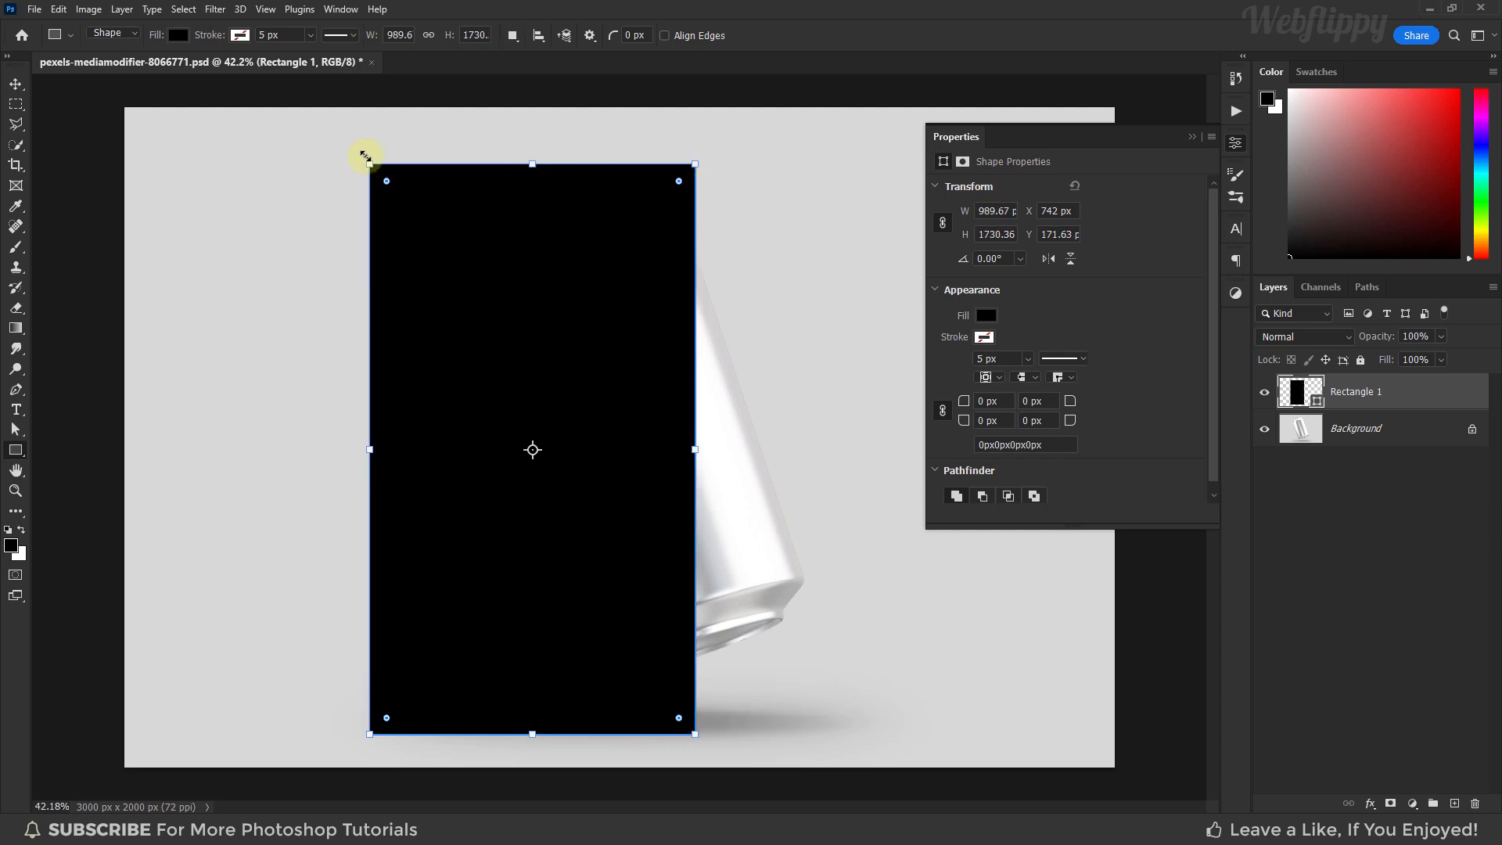
pyautogui.click(16, 83)
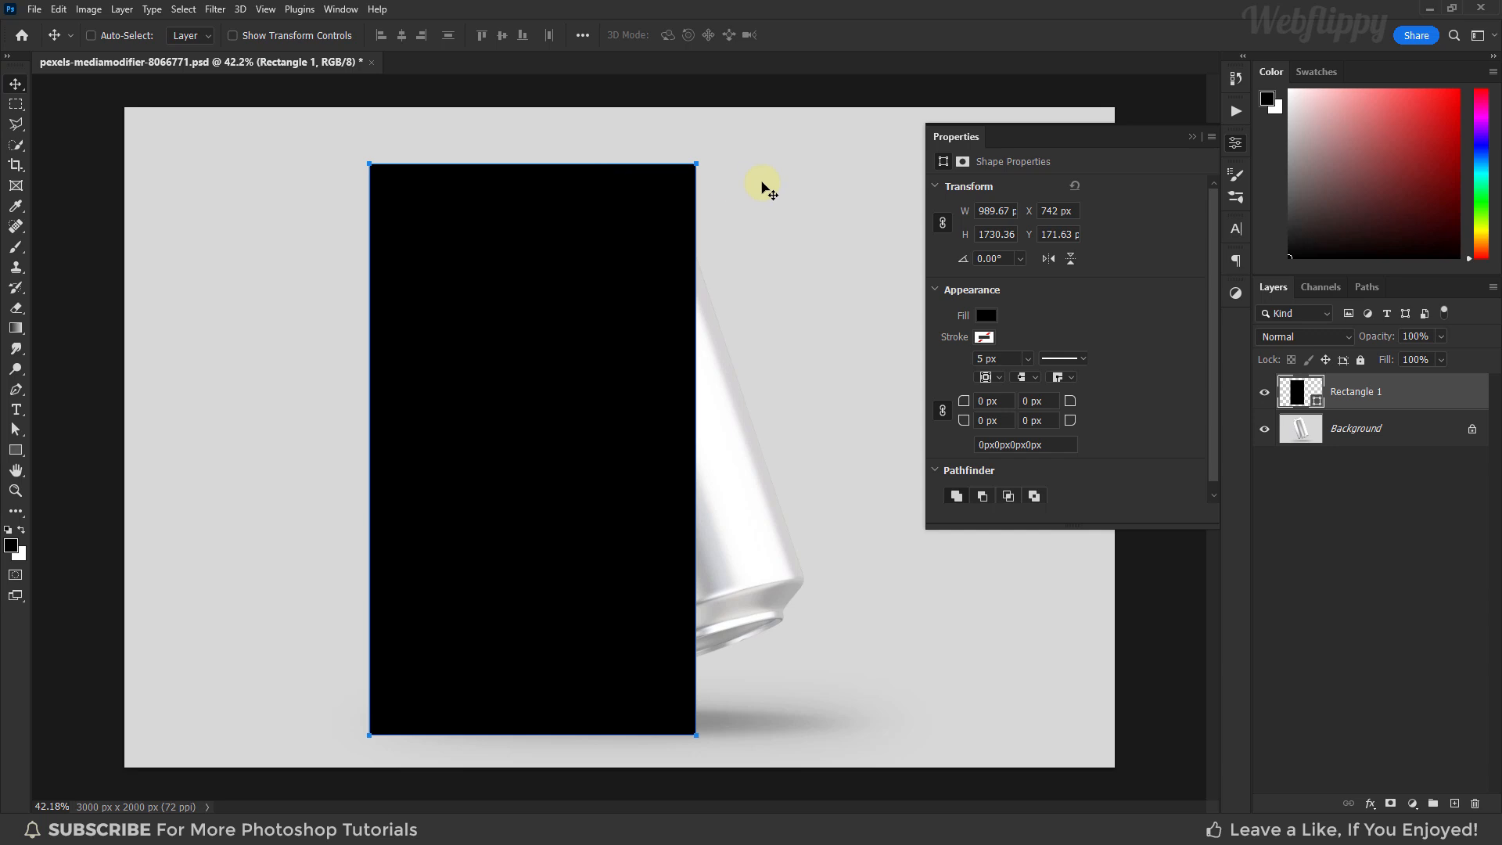
pyautogui.click(1193, 136)
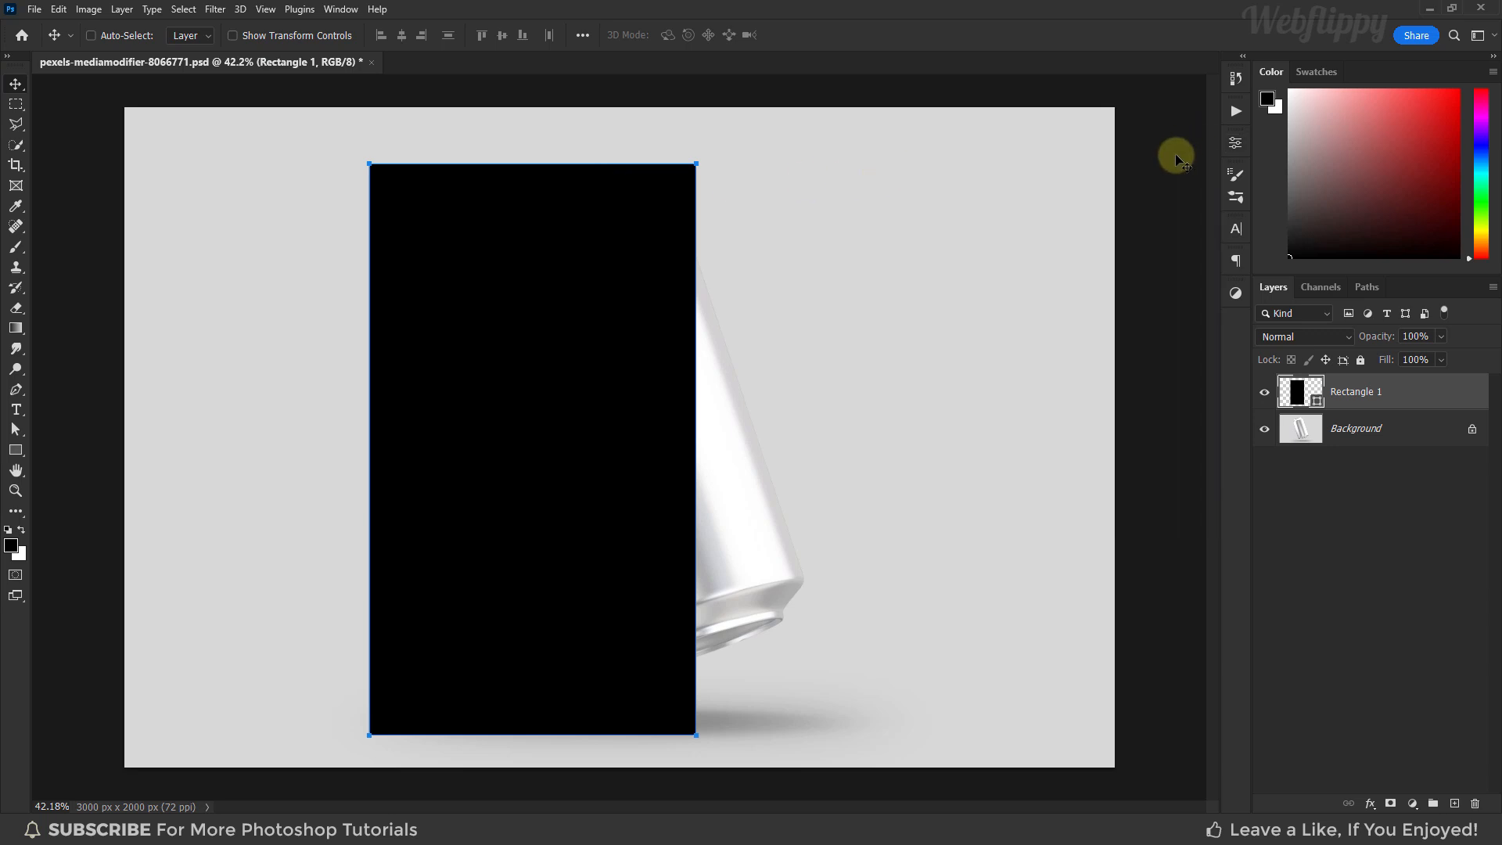
# Change the rectangle's fill colour to coral red and toggle its layer's visibility to compare it with the can.
pyautogui.doubleClick(1299, 397)
pyautogui.moveTo(1045, 293); pyautogui.dragTo(1006, 201)
pyautogui.click(1214, 226)
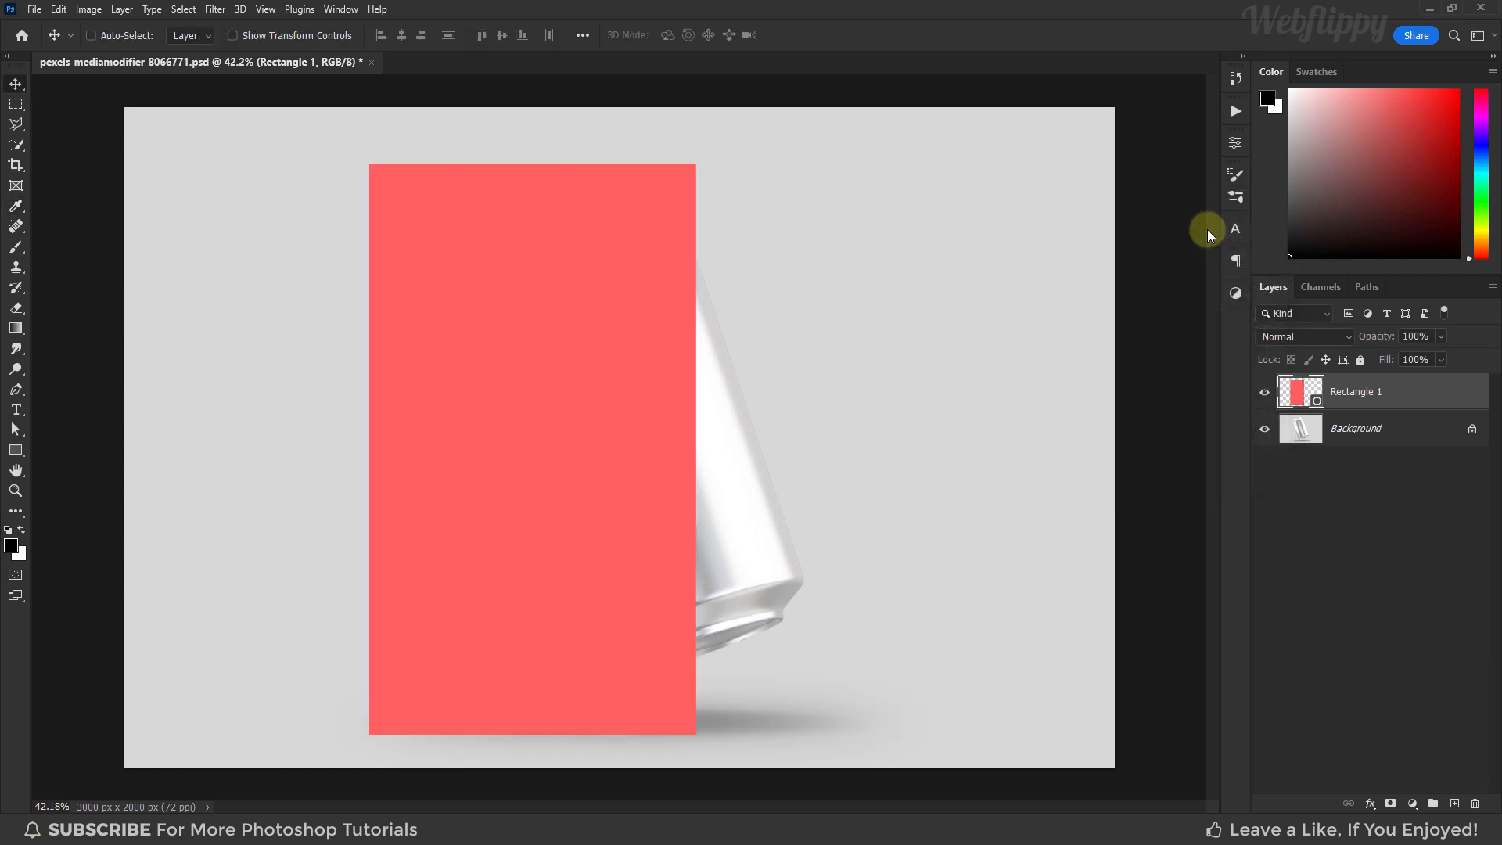
pyautogui.click(1264, 394)
pyautogui.click(1264, 394)
# Convert the Rectangle 1 layer to a smart object and open its contents for editing.
pyautogui.rightClick(1399, 389)
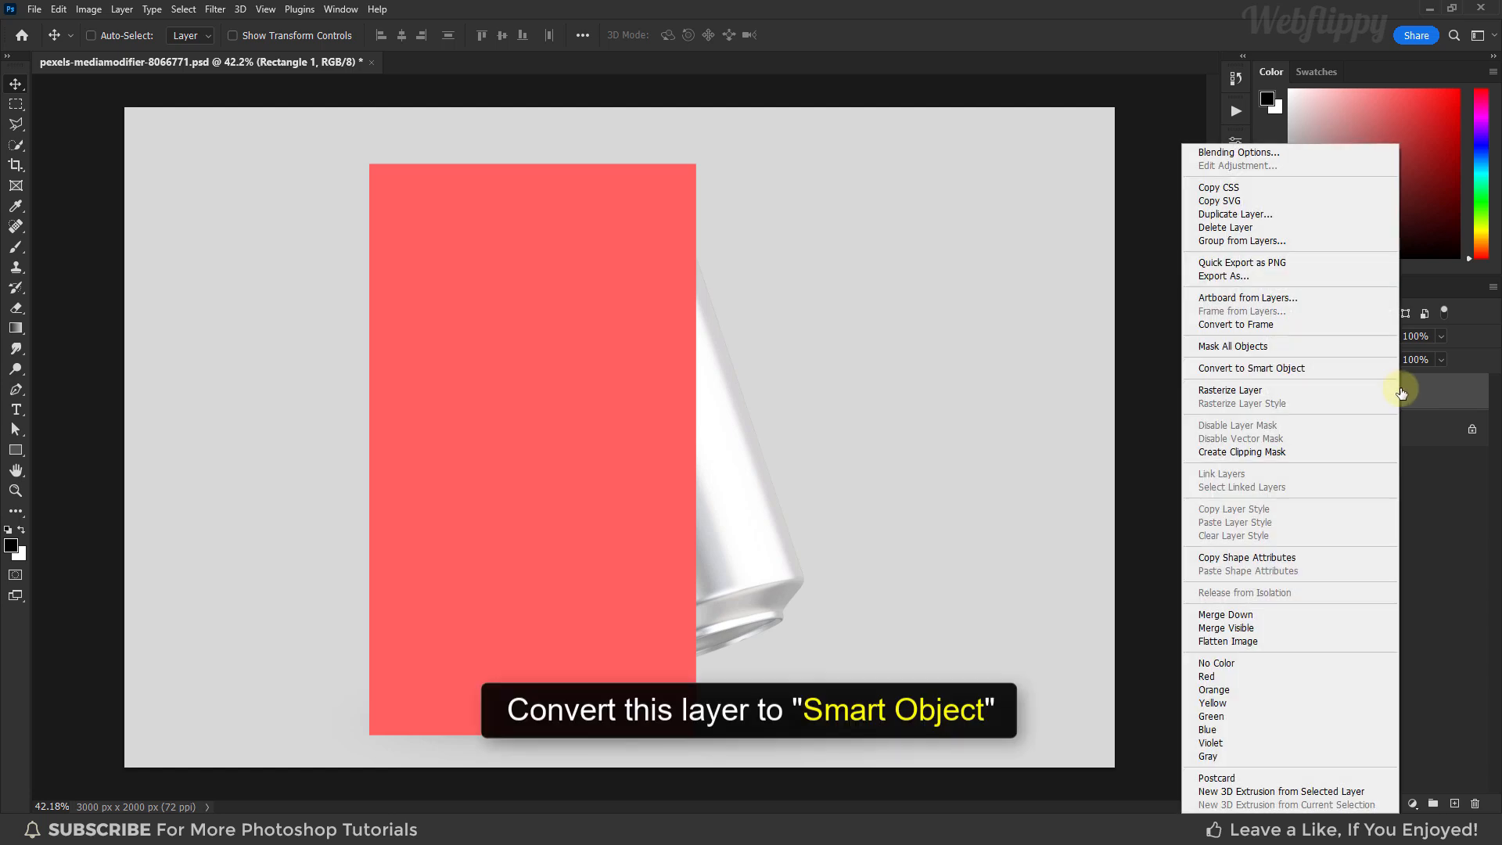
pyautogui.click(1340, 368)
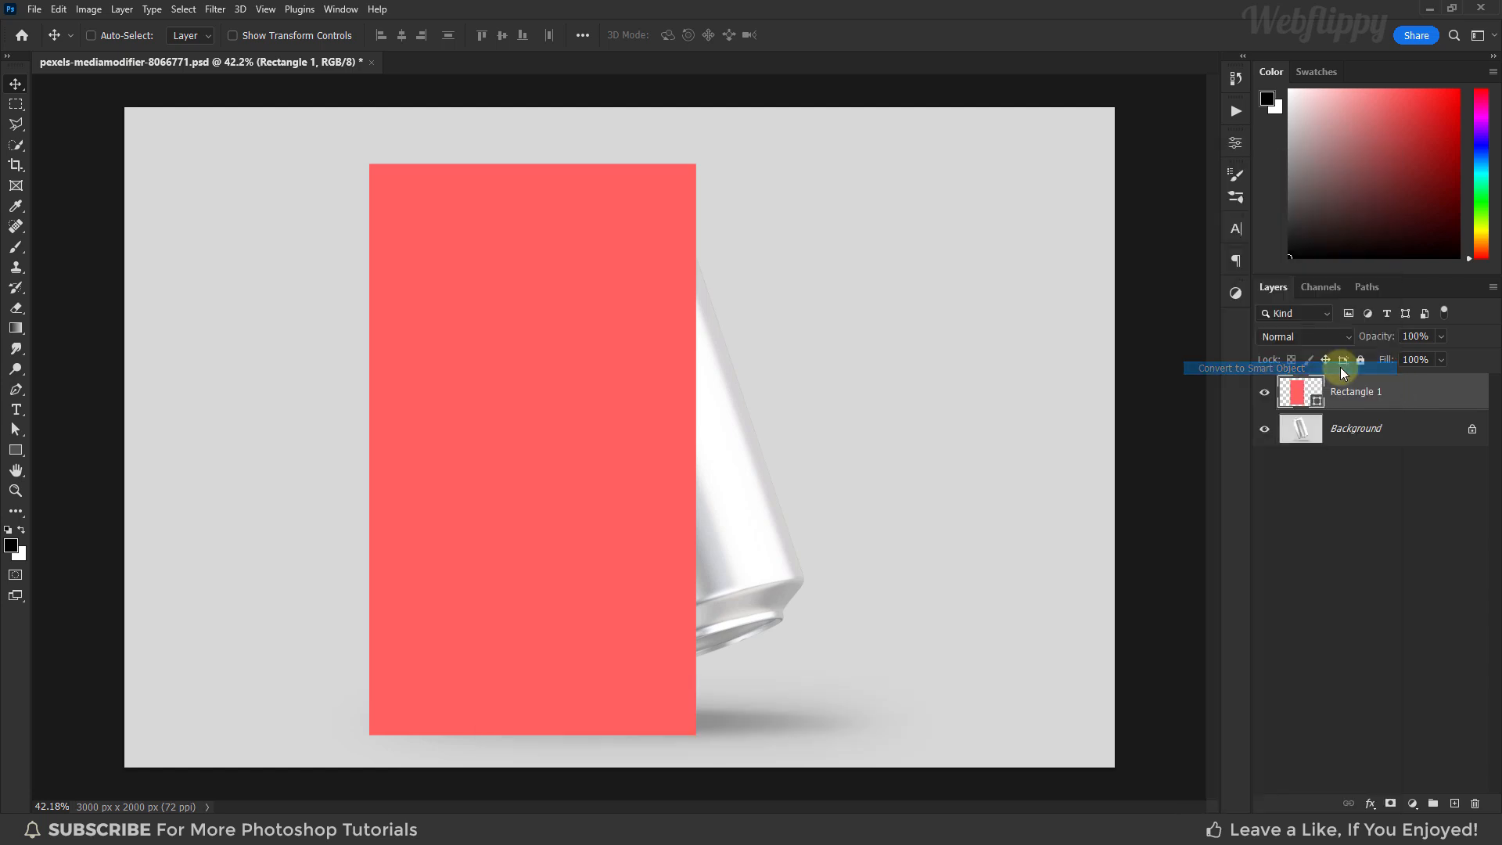
pyautogui.doubleClick(1301, 396)
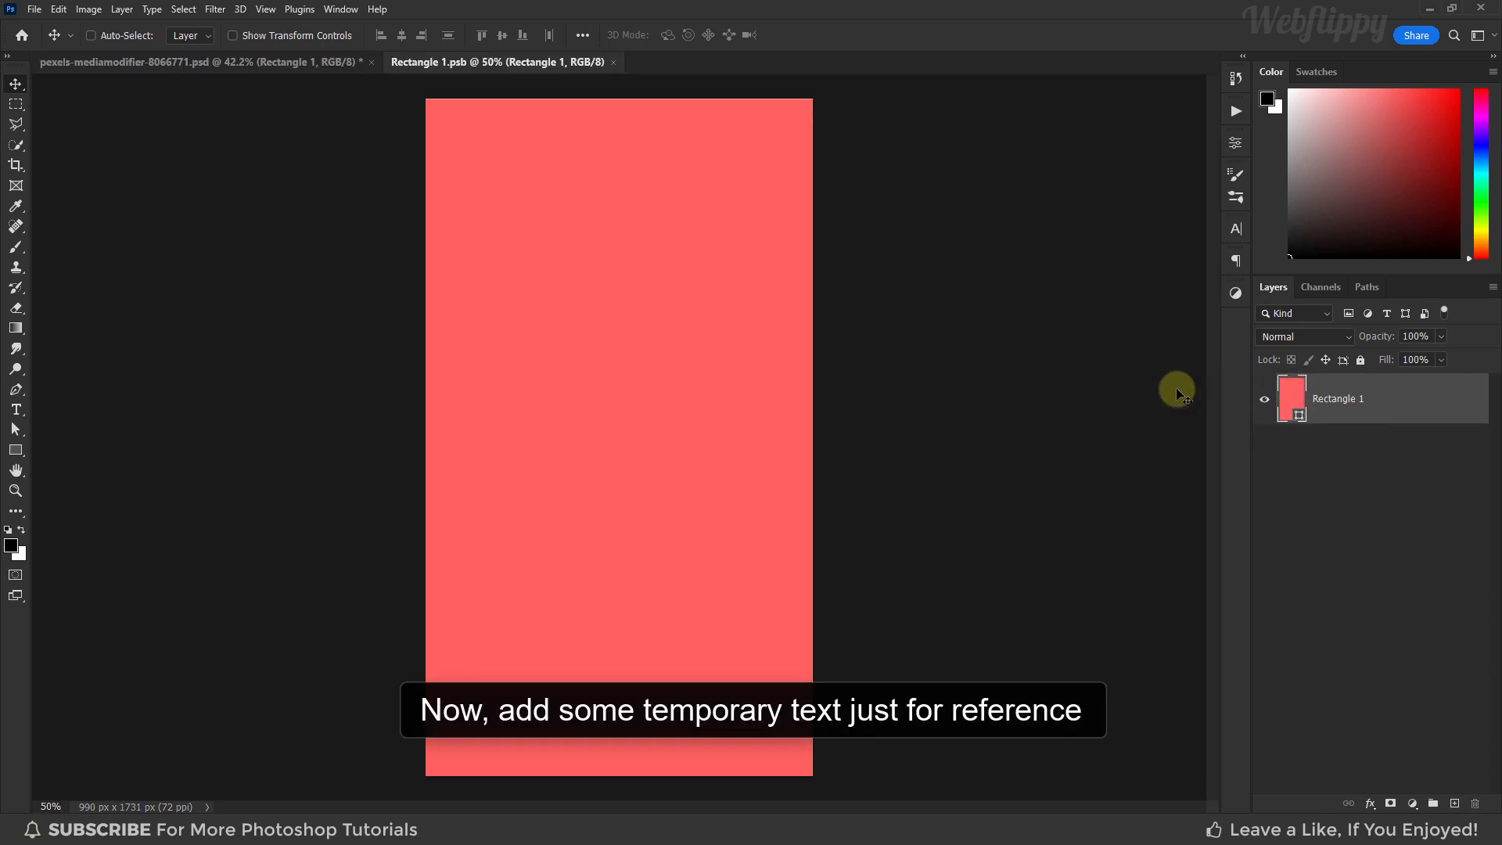
# Add a blank layer and create a white placeholder paragraph text box spanning most of the red rectangle.
pyautogui.click(18, 412)
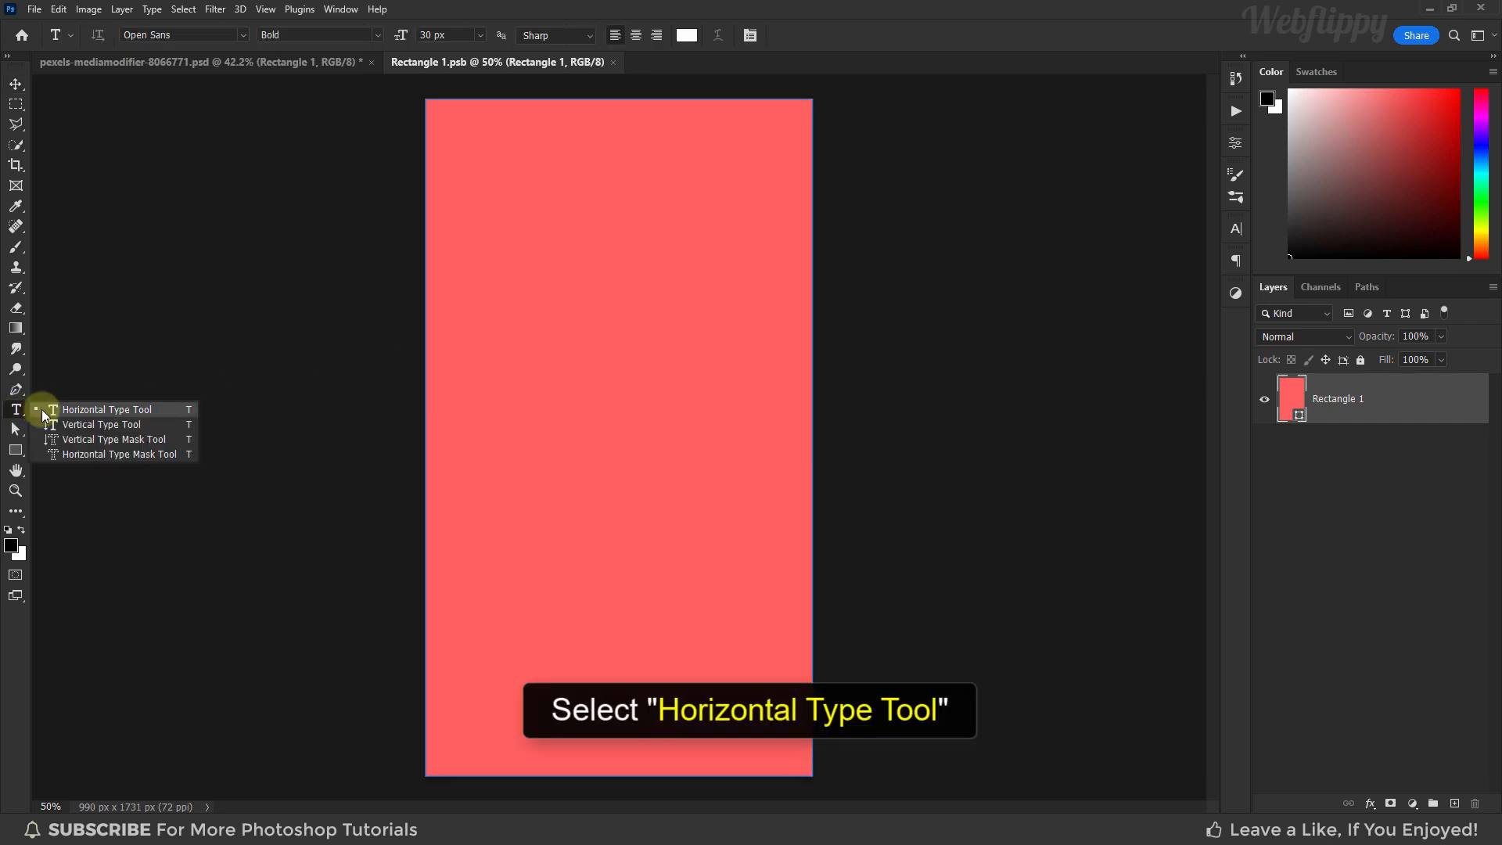
pyautogui.click(42, 410)
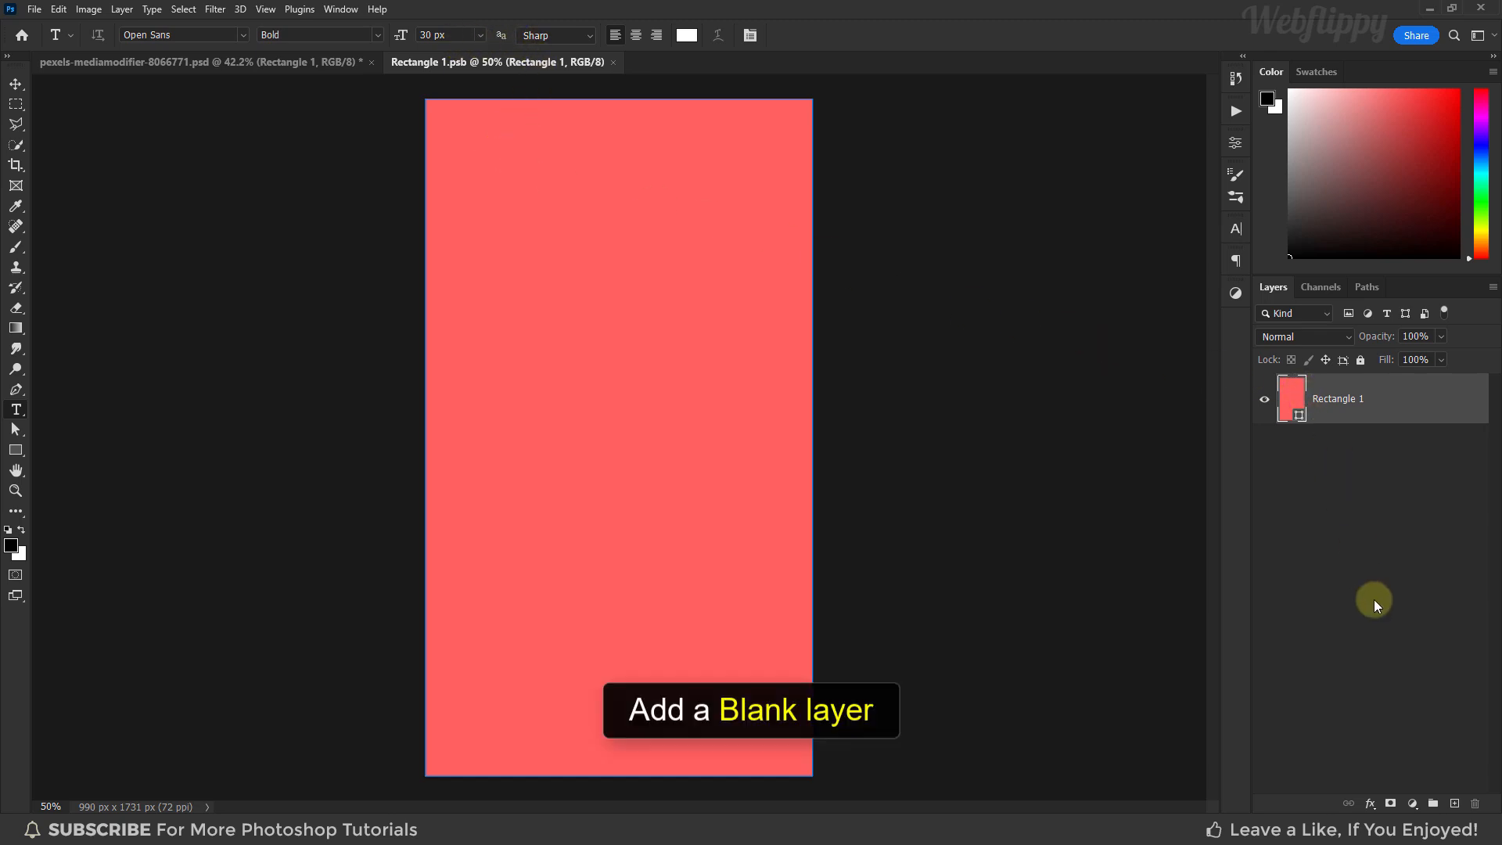
pyautogui.click(1453, 804)
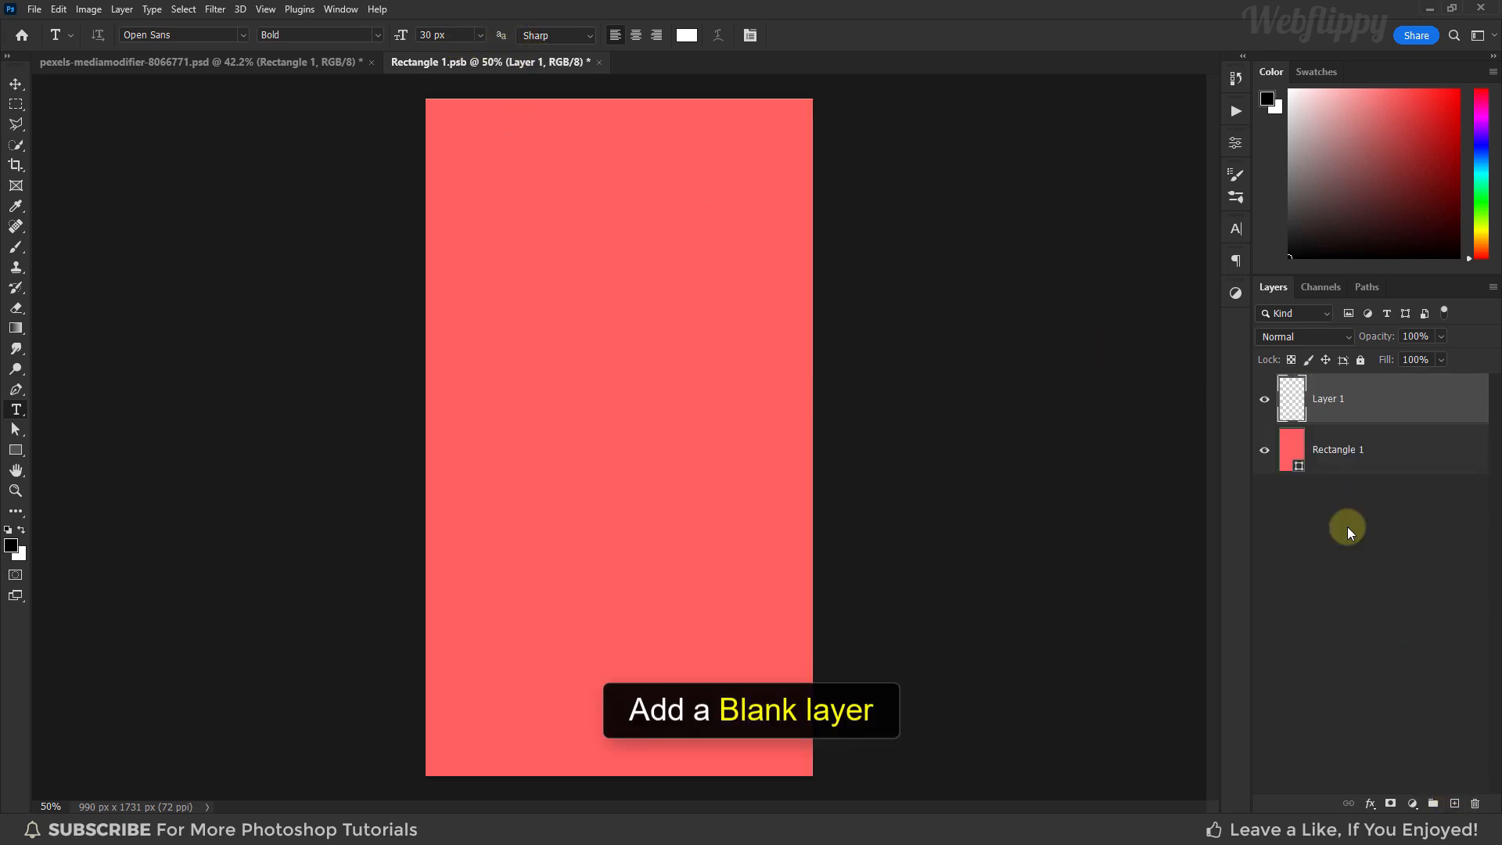
pyautogui.moveTo(446, 188); pyautogui.dragTo(791, 688)
pyautogui.click(682, 347)
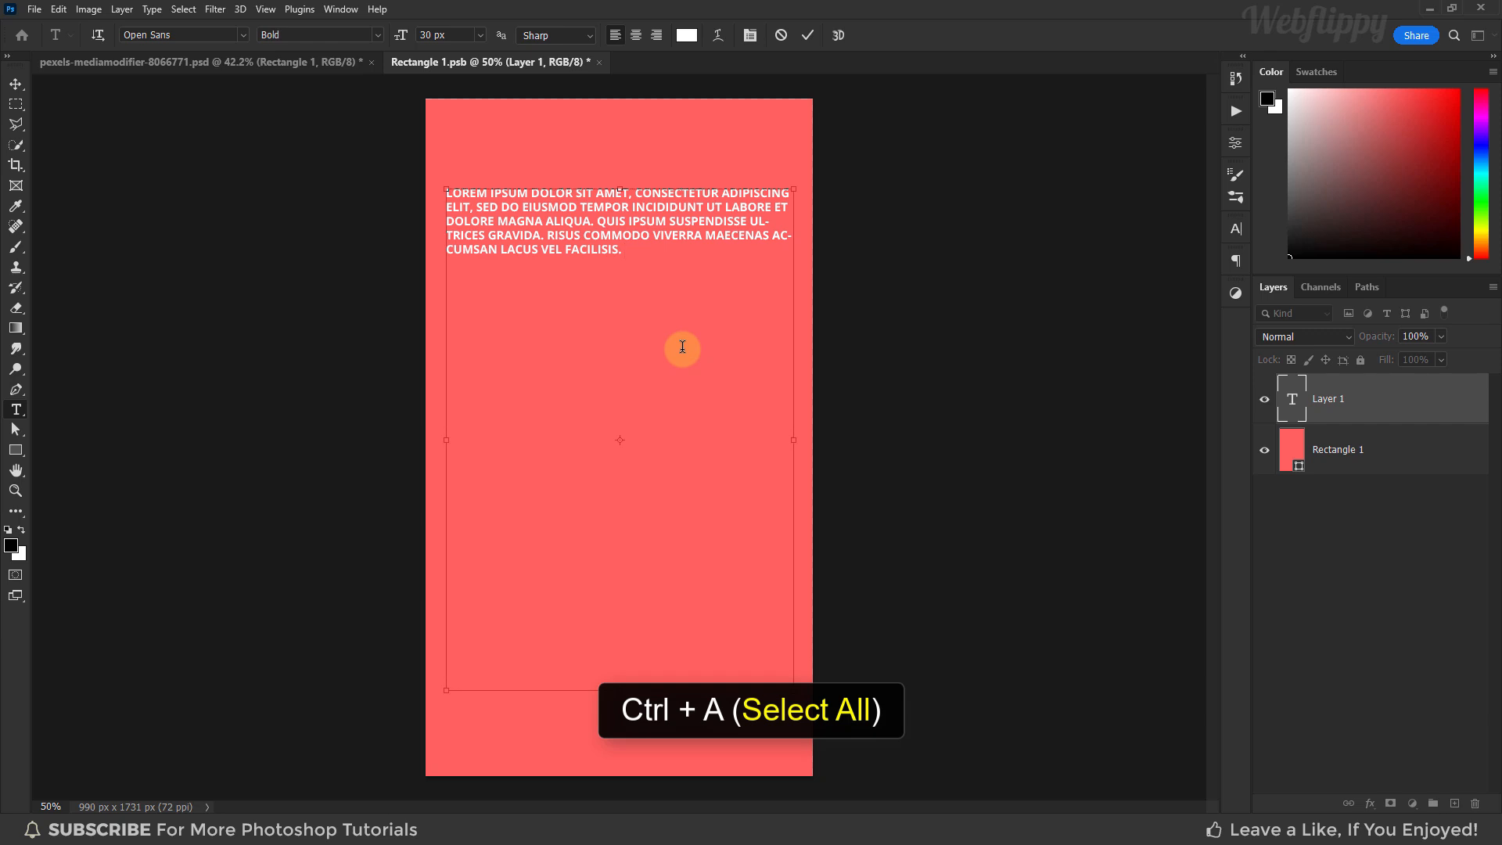
# Copy the Lorem ipsum paragraph, paste it repeatedly until the text box is full, and commit the text.
pyautogui.hotkey('ctrl', 'a')
pyautogui.hotkey('ctrl', 'c')
pyautogui.click(672, 261)
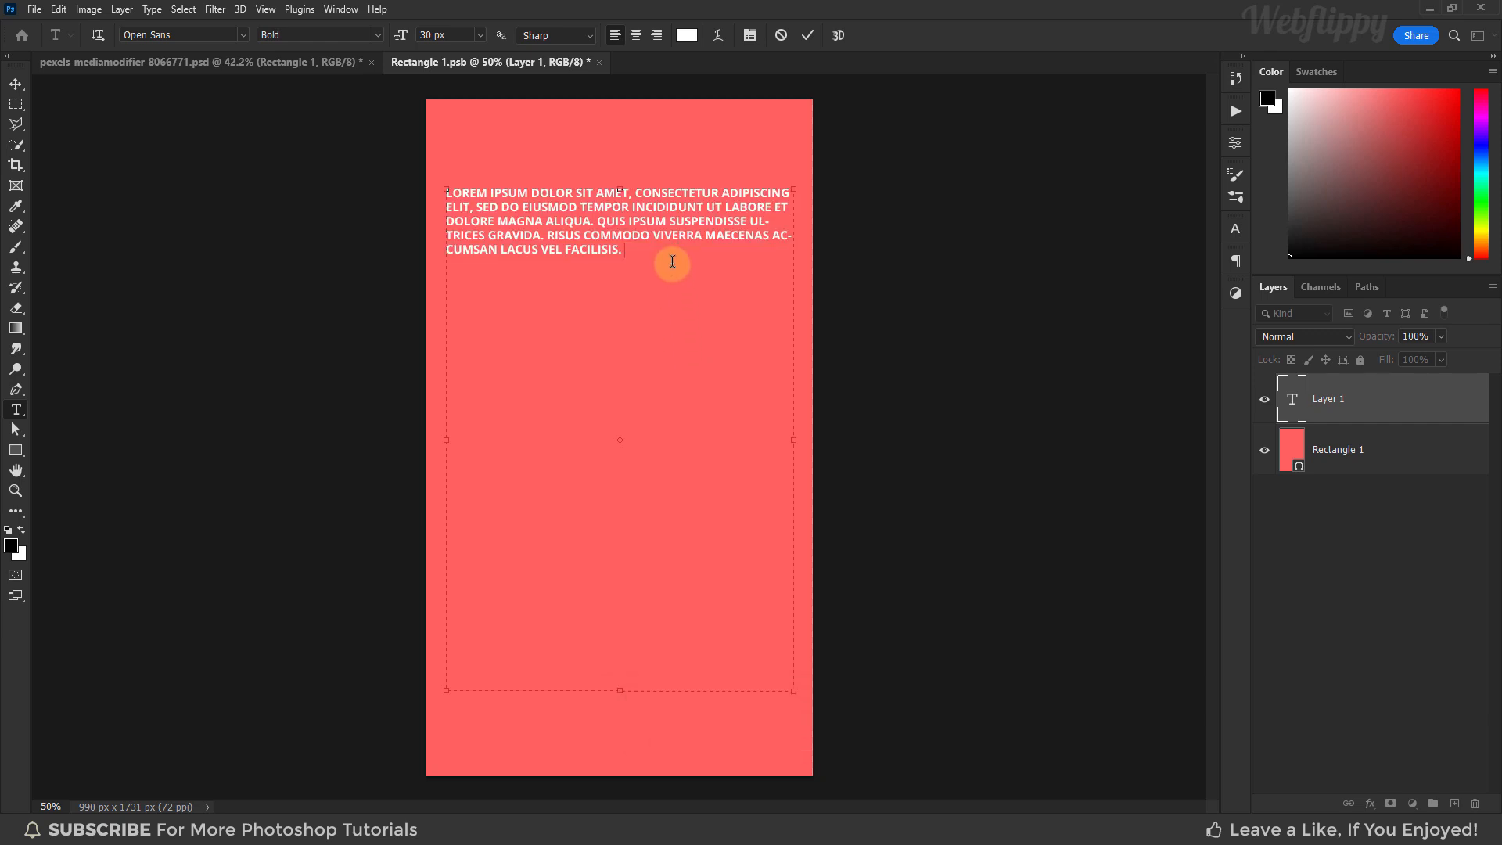
pyautogui.hotkey('ctrl', 'v')
pyautogui.hotkey('ctrl', 'v')
pyautogui.hotkey('ctrl', 'v')
pyautogui.hotkey('ctrl', 'v')
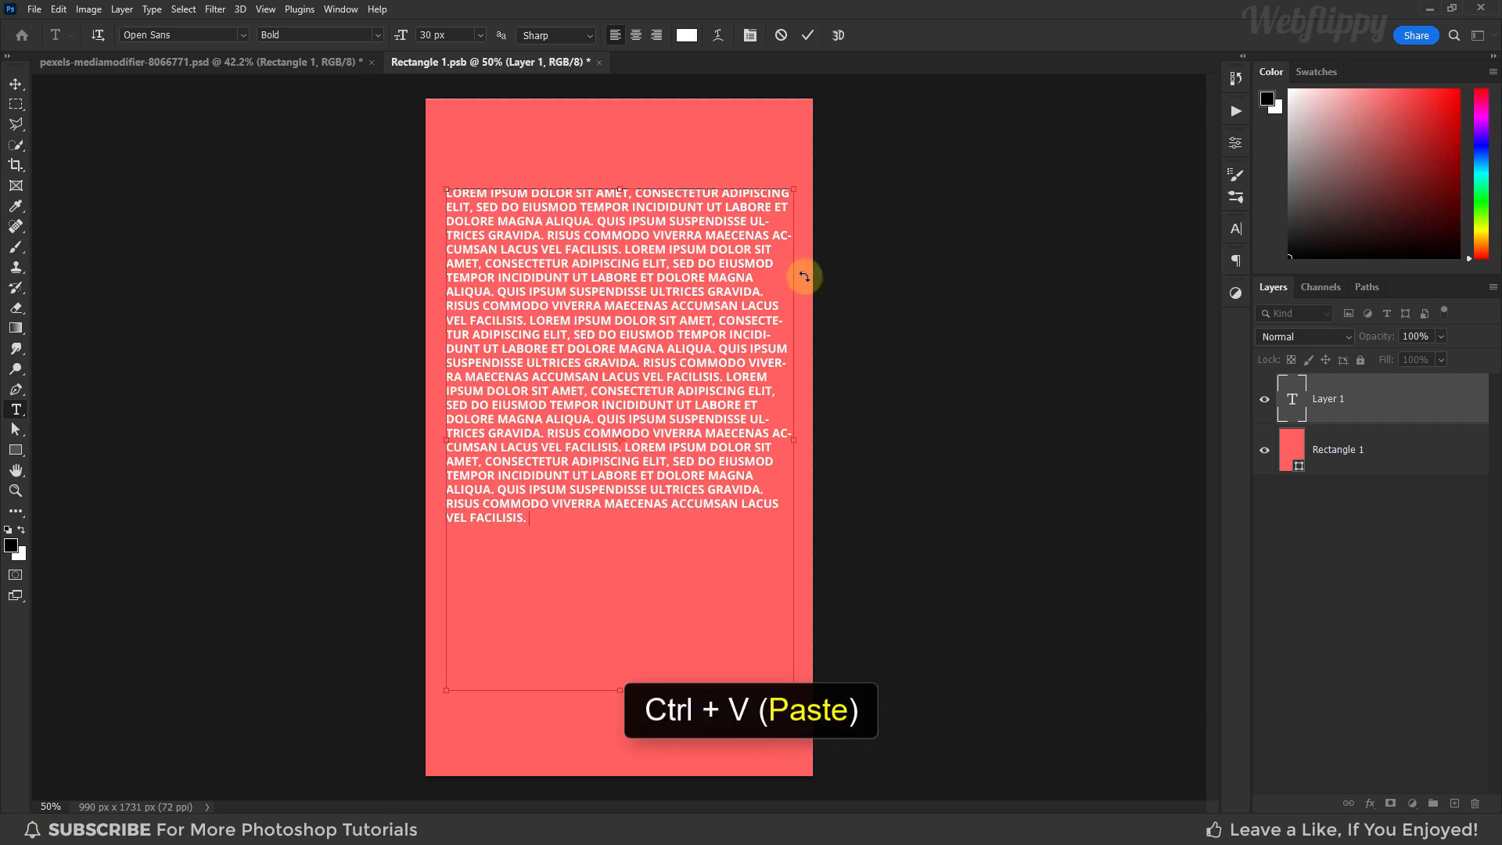
pyautogui.hotkey('ctrl', 'v')
pyautogui.click(807, 35)
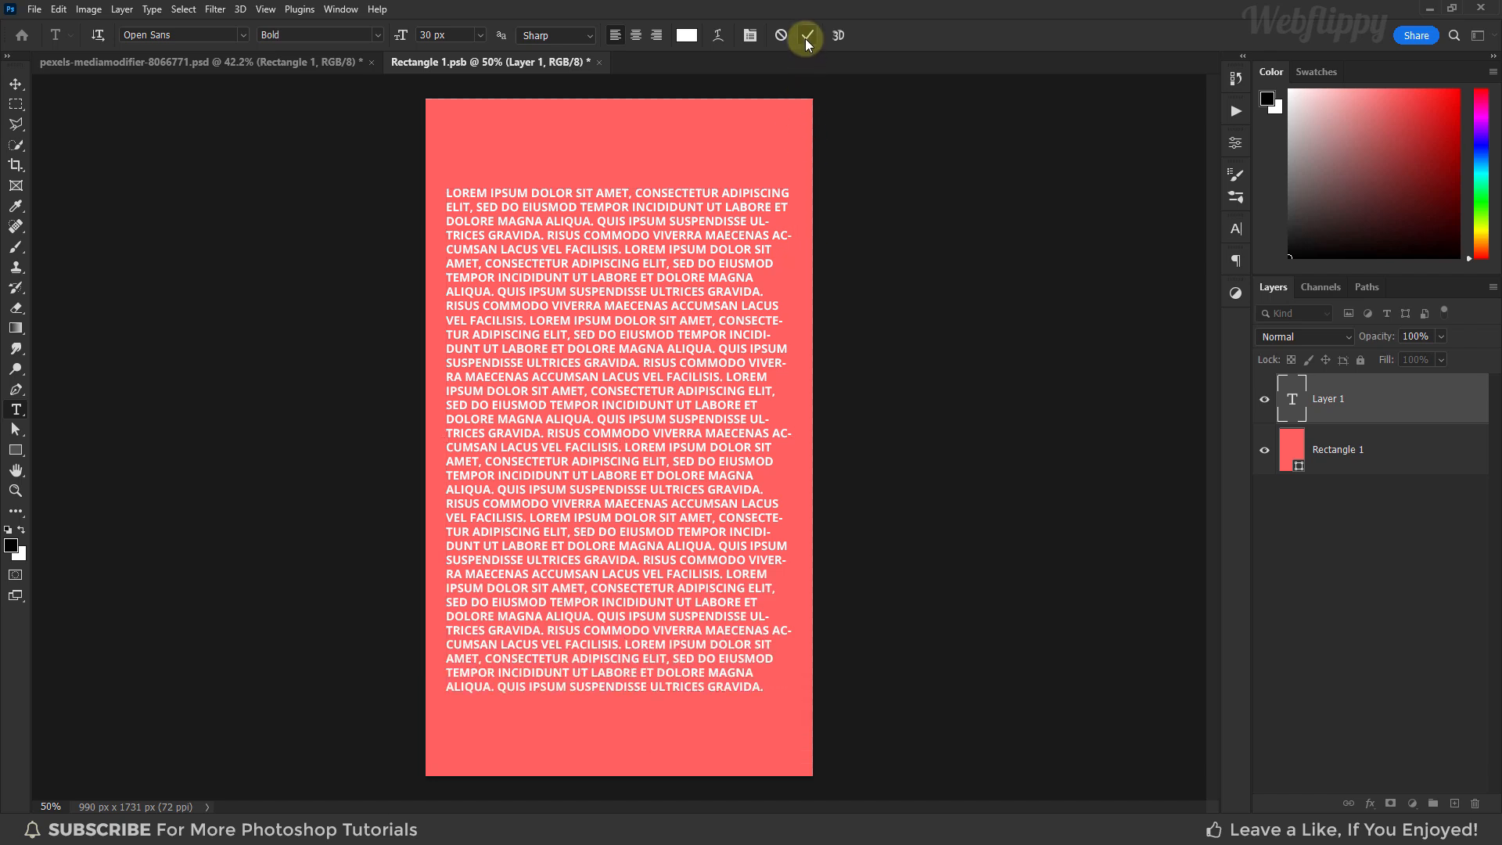
# Save the smart object contents with the Rectangle 1 layer selected and return to the can document.
pyautogui.click(1326, 448)
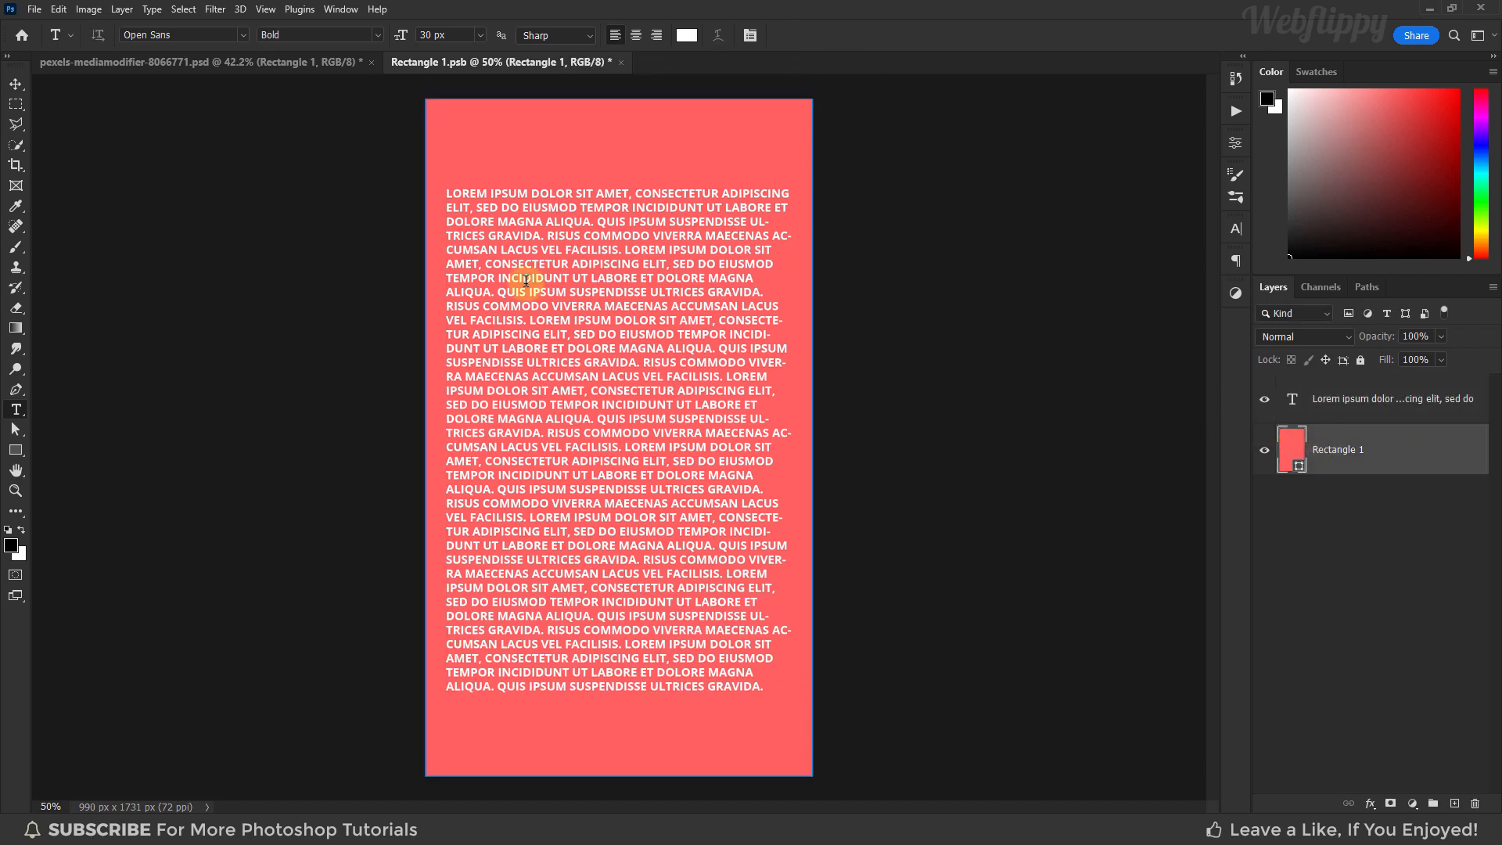
pyautogui.click(15, 84)
pyautogui.hotkey('ctrl', 's')
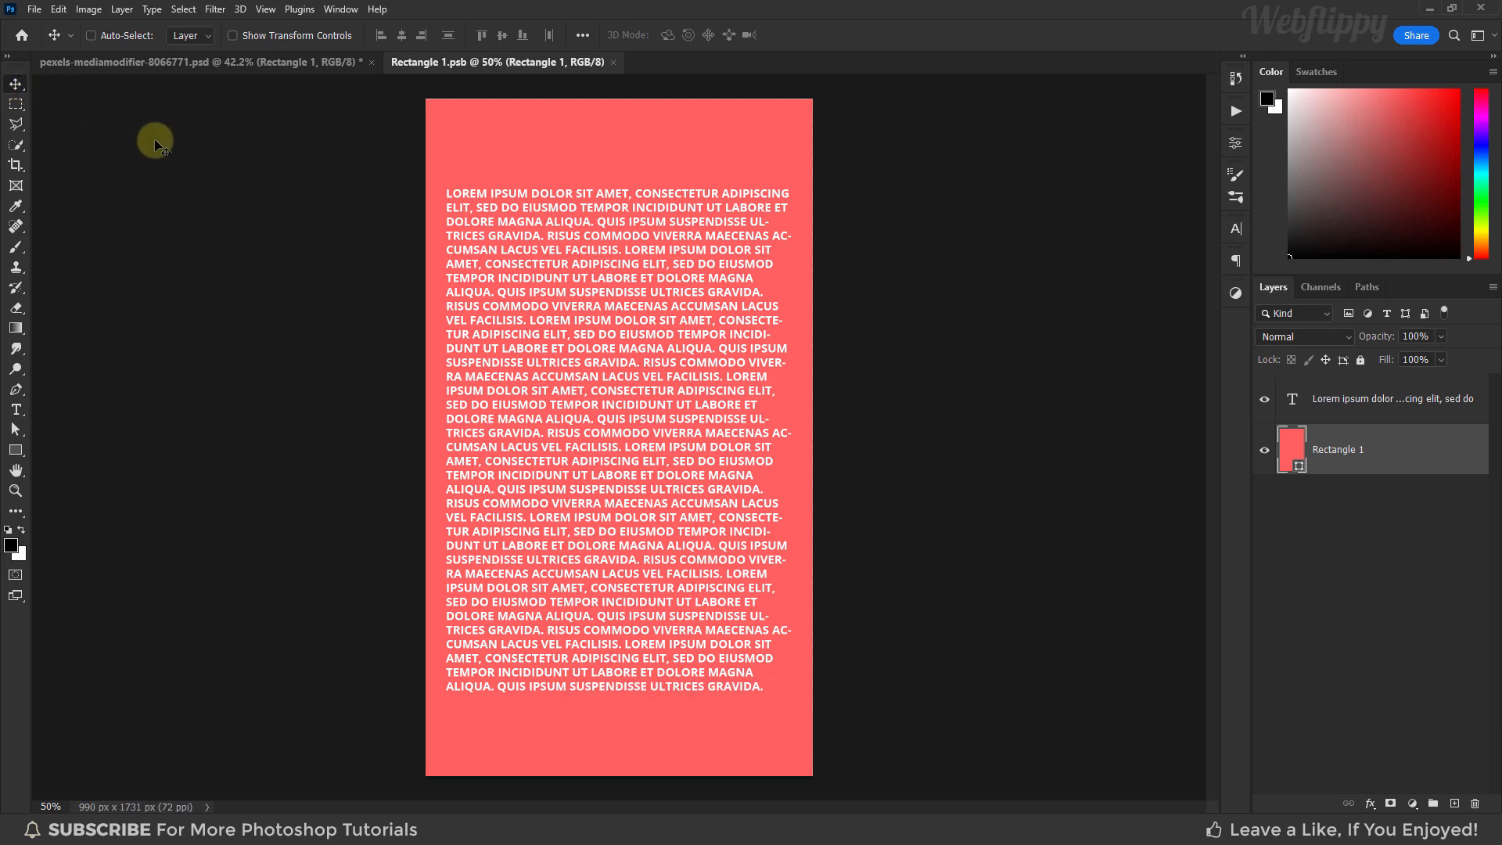
pyautogui.click(216, 63)
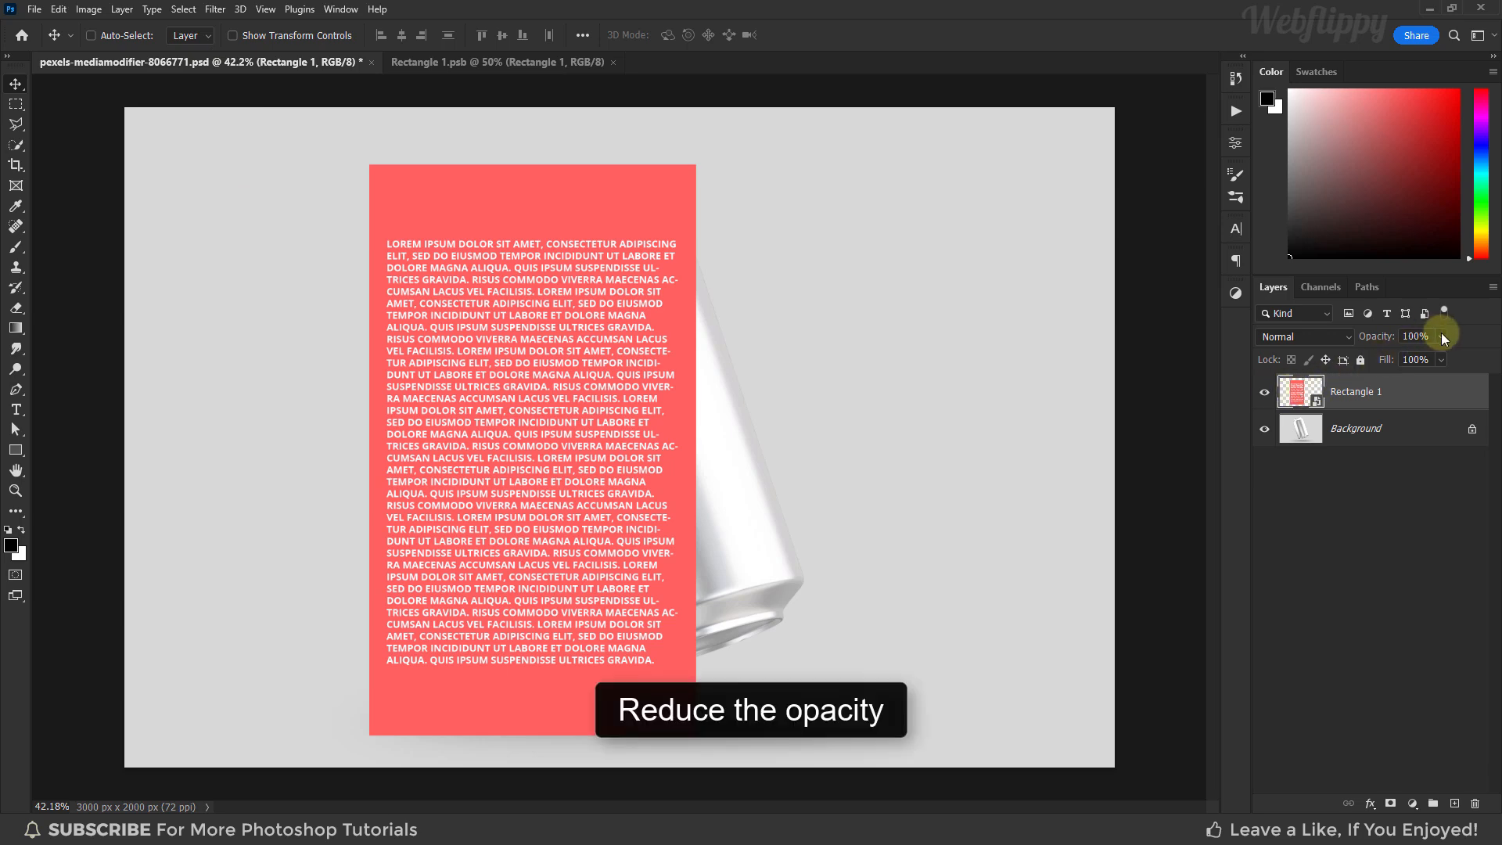
# Lower the Rectangle 1 layer's opacity to 30% and toggle its visibility to check the can underneath.
pyautogui.moveTo(1405, 356); pyautogui.dragTo(1391, 355)
pyautogui.click(1268, 399)
pyautogui.click(1264, 392)
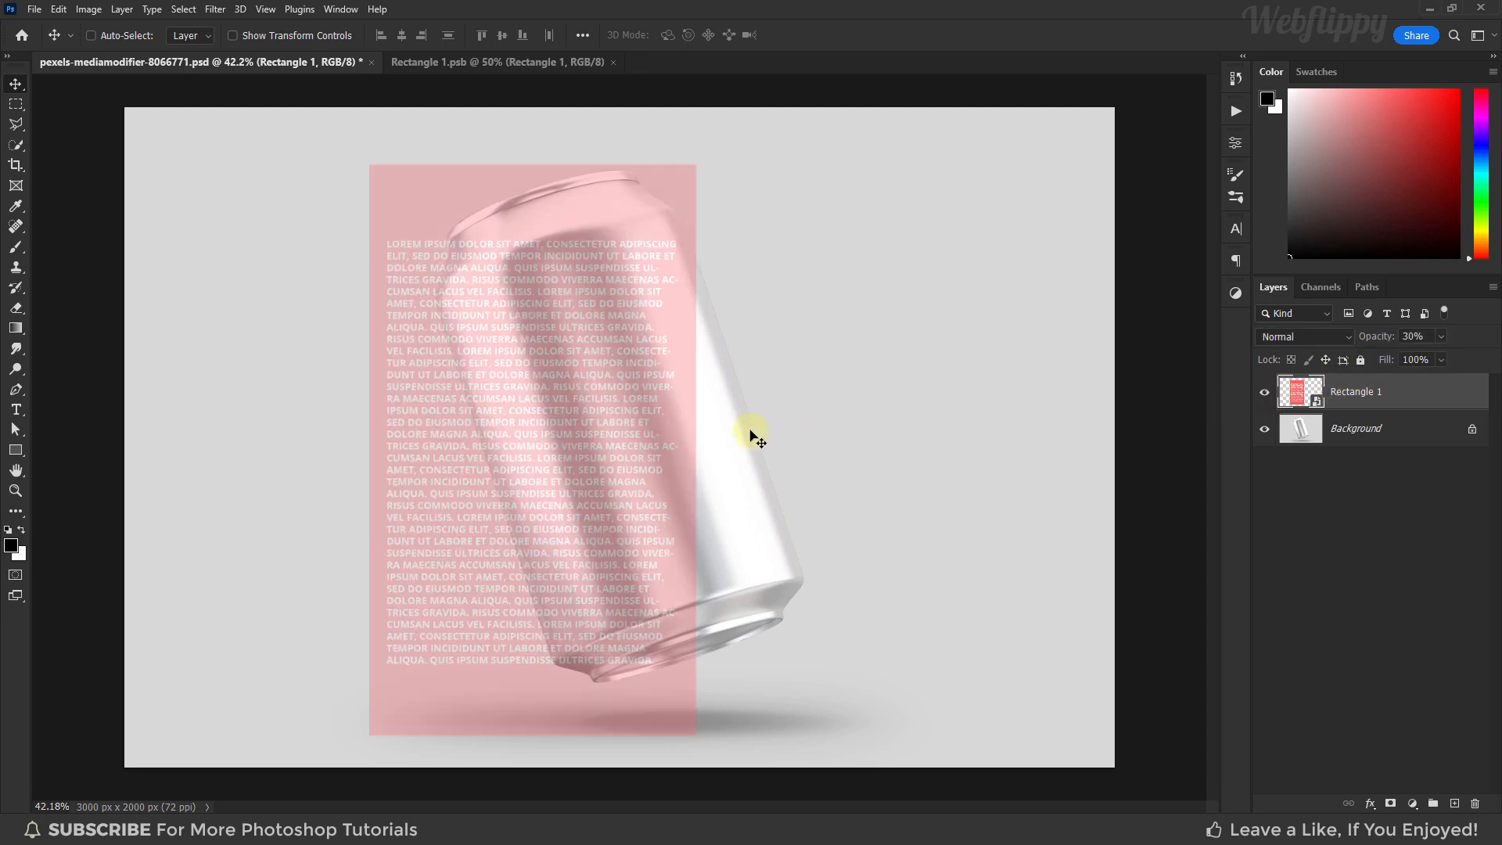
# Free-transform the label, rotating it about 18° counterclockwise and moving it until it covers the tilted can.
pyautogui.hotkey('ctrl', 't')
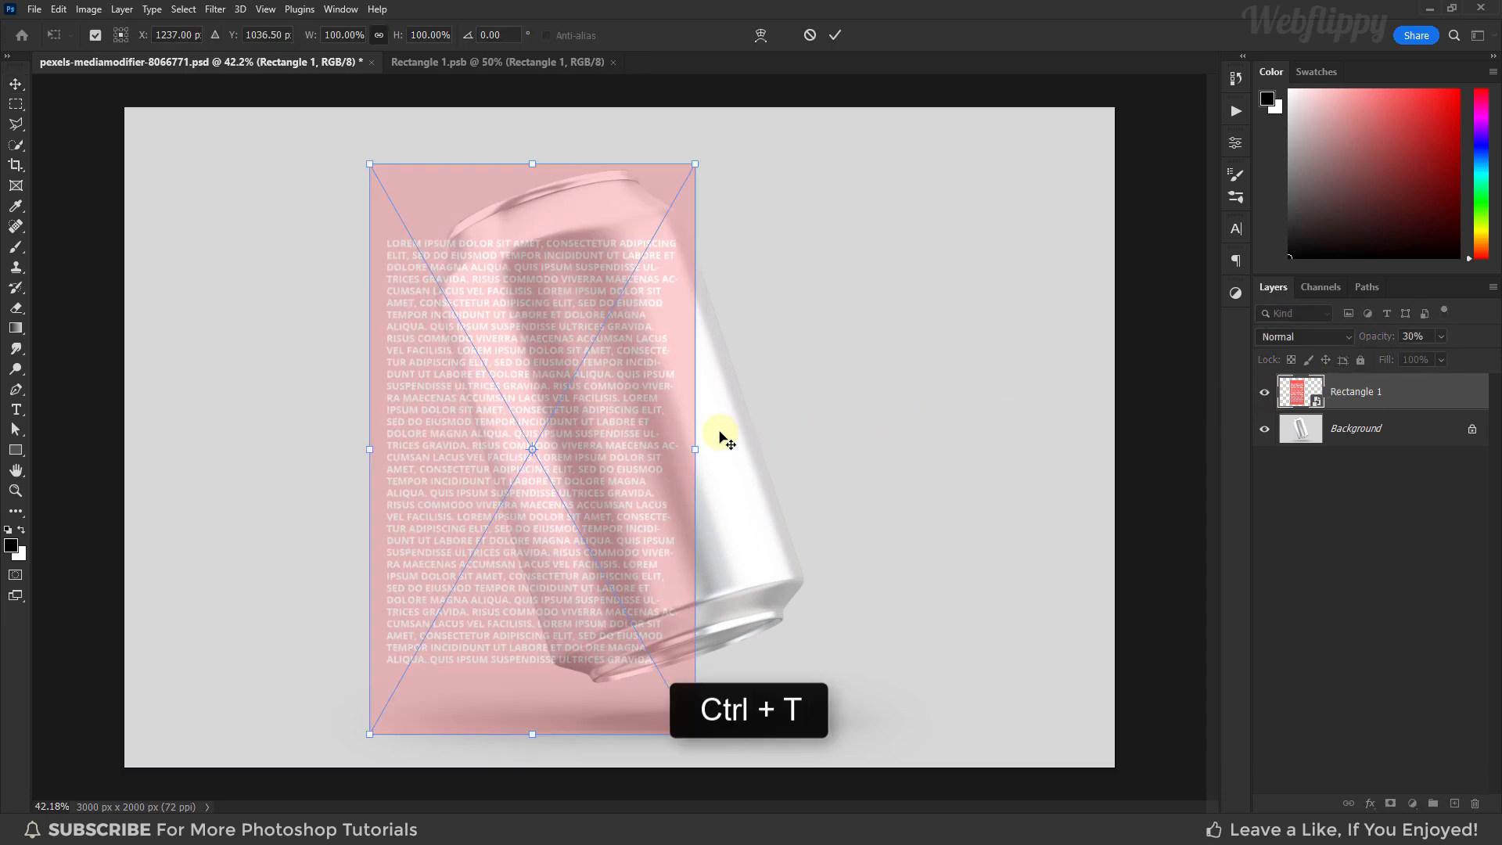
pyautogui.moveTo(643, 495); pyautogui.dragTo(725, 453)
pyautogui.moveTo(774, 706); pyautogui.dragTo(858, 644)
pyautogui.moveTo(697, 570); pyautogui.dragTo(713, 577)
pyautogui.moveTo(874, 663); pyautogui.dragTo(879, 657)
pyautogui.press('Down')
pyautogui.press('Down')
pyautogui.press('Down')
pyautogui.press('Down')
pyautogui.press('Down')
pyautogui.press('Down')
pyautogui.press('Down')
pyautogui.press('Down')
pyautogui.press('Right')
pyautogui.press('Right')
pyautogui.press('Right')
# Switch the transform to Warp with the Default grid, always show the guides, and increase the guide density.
pyautogui.rightClick(690, 401)
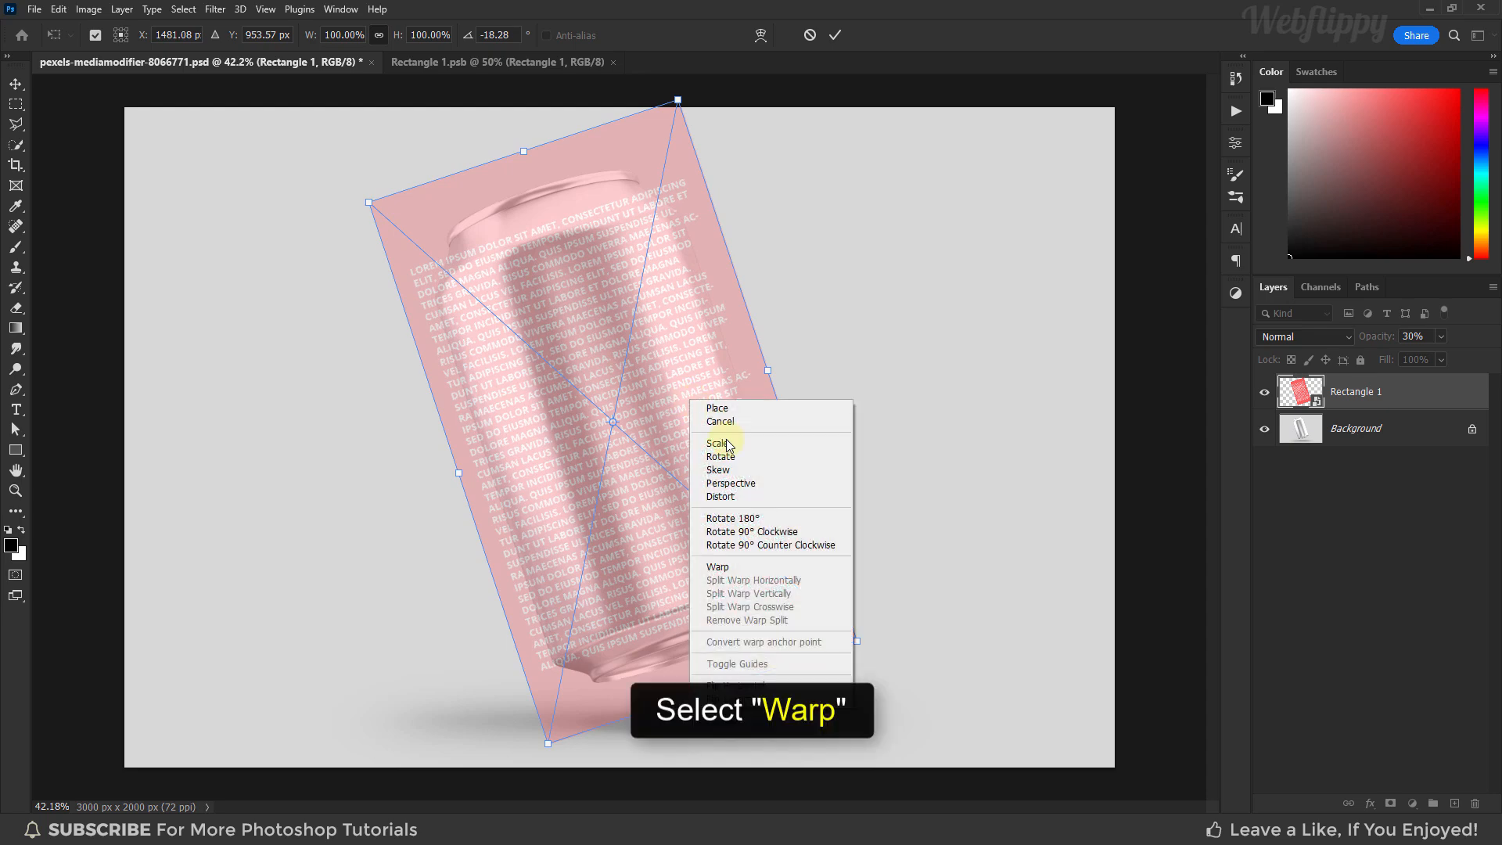
pyautogui.click(748, 569)
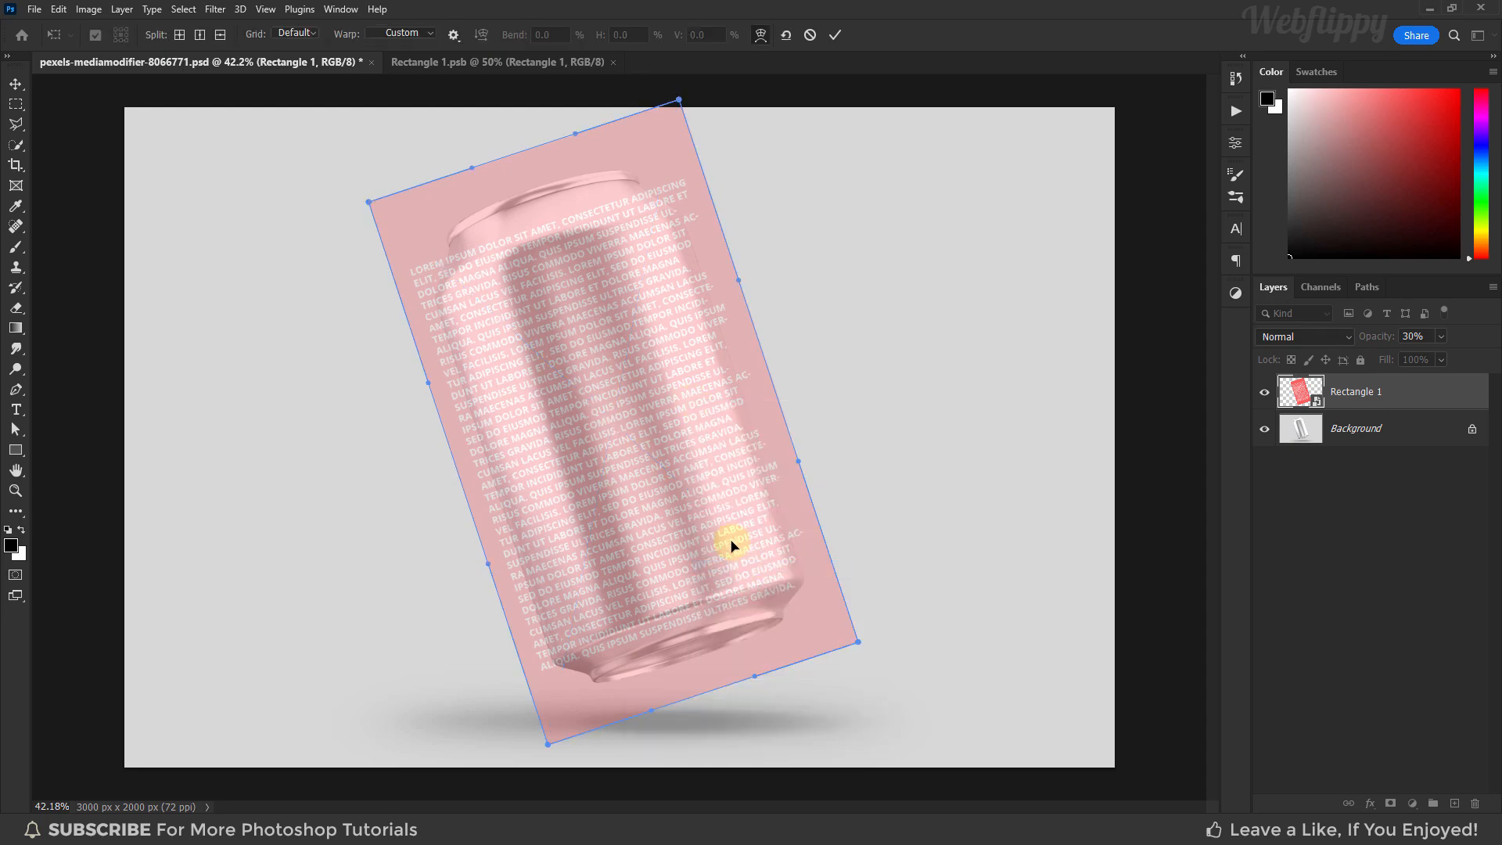
pyautogui.click(296, 32)
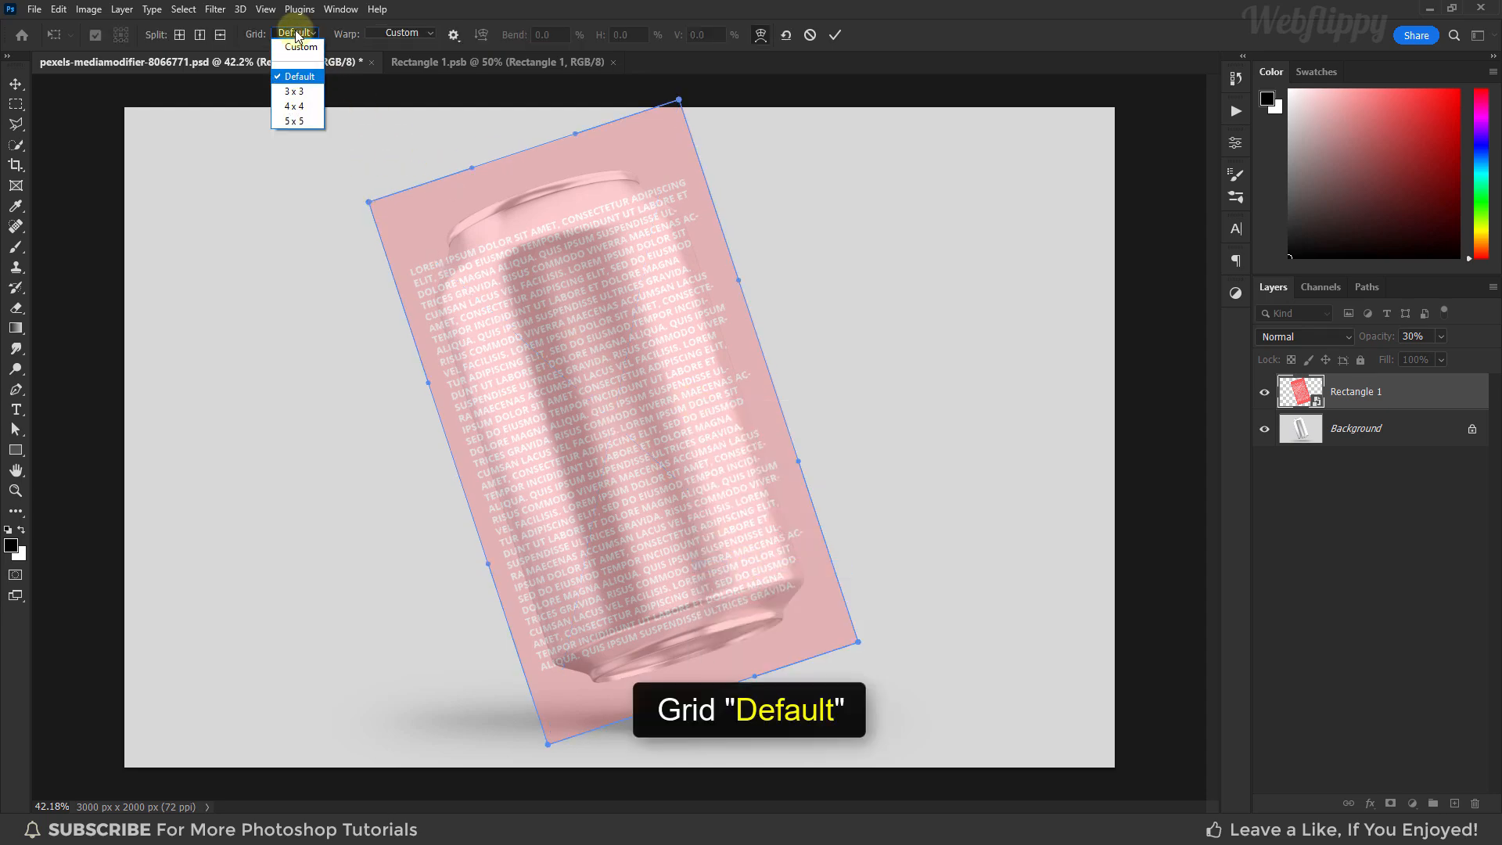
pyautogui.click(311, 83)
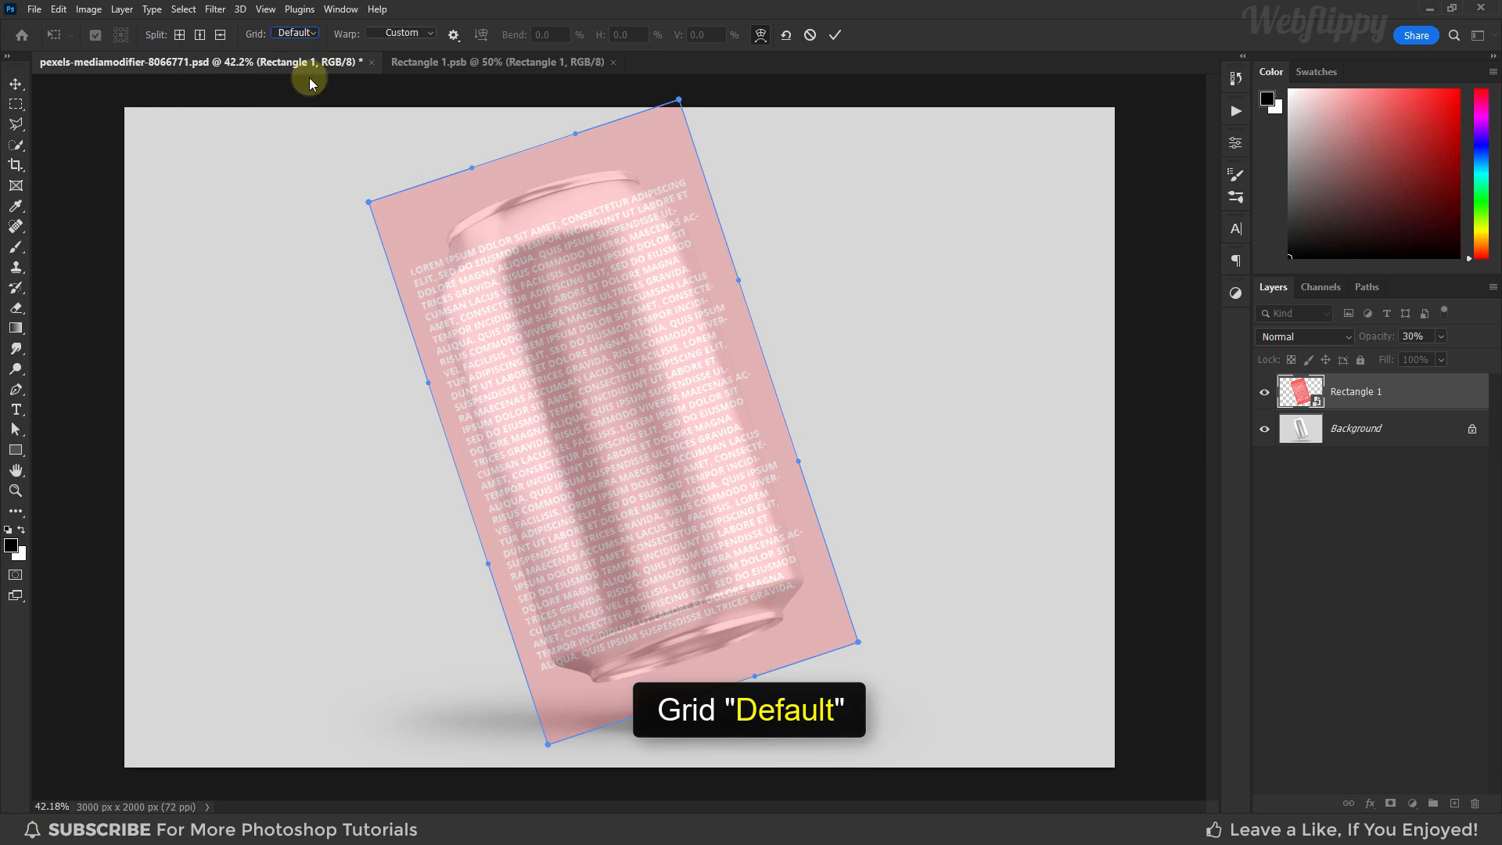
pyautogui.click(453, 34)
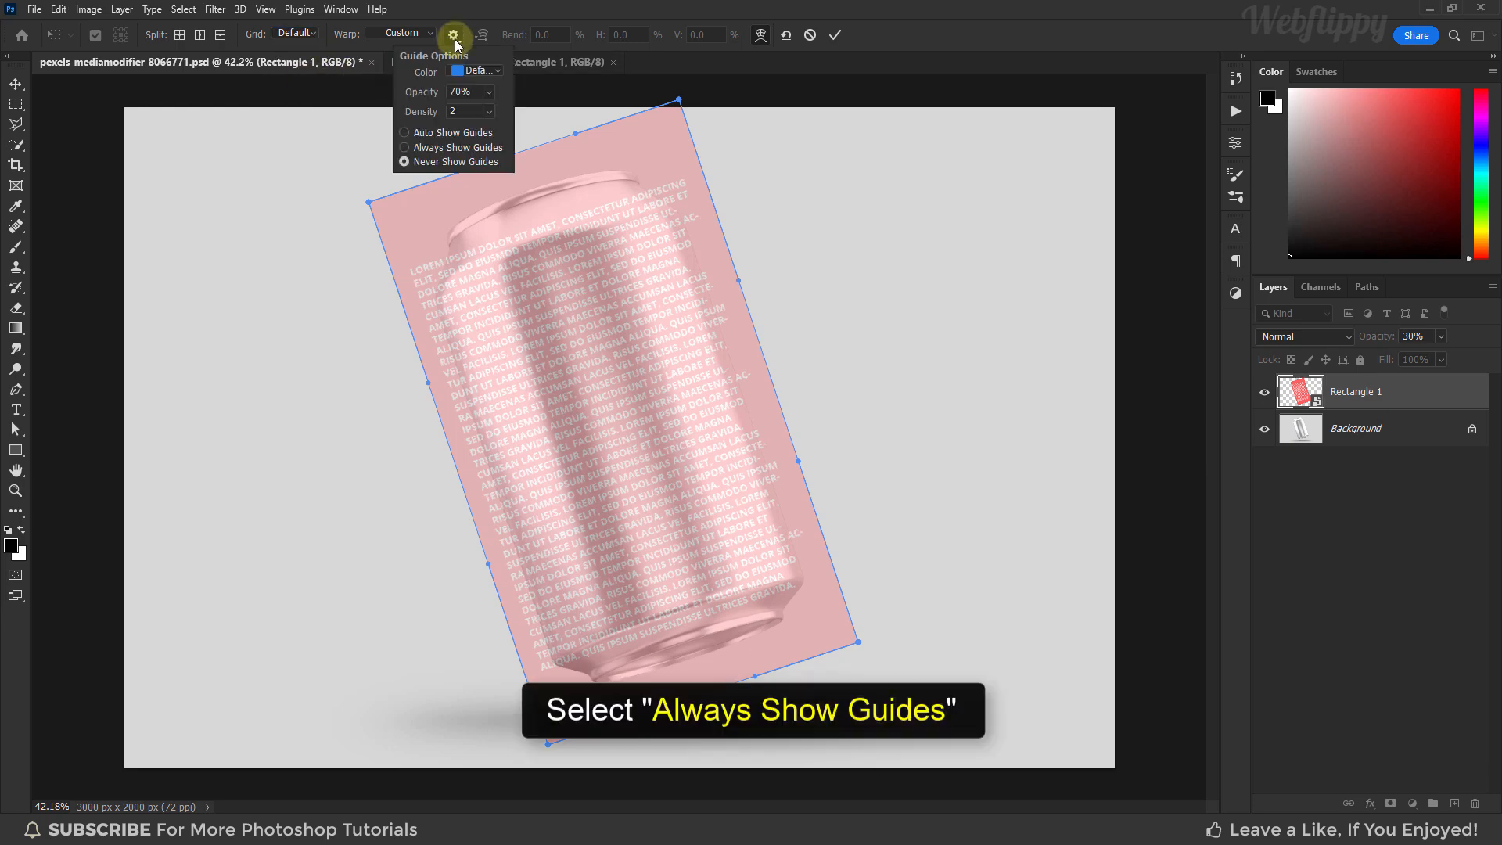
pyautogui.click(439, 149)
pyautogui.click(490, 111)
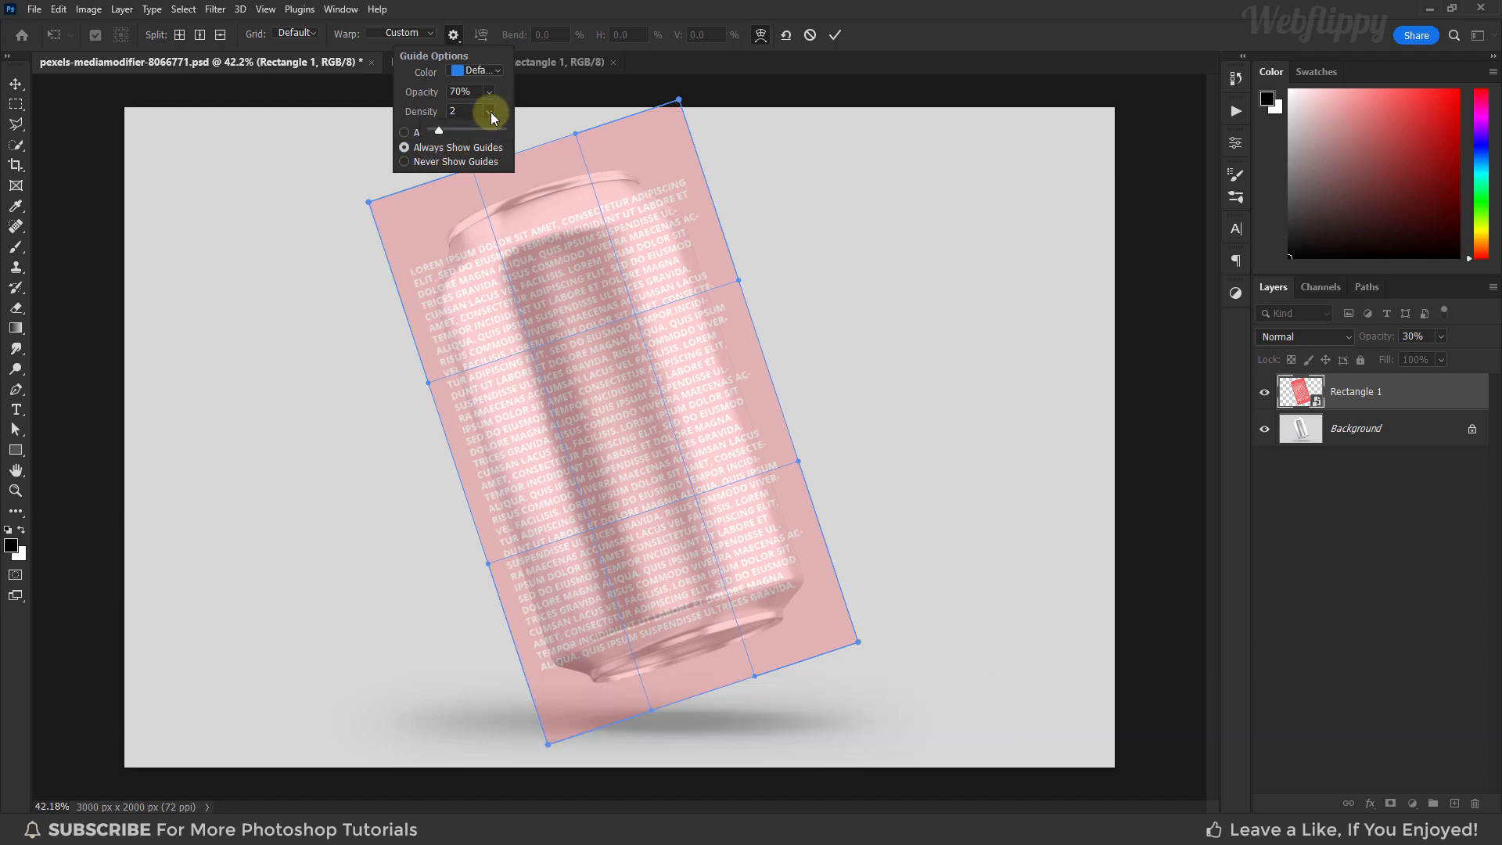
pyautogui.moveTo(455, 135)
pyautogui.mouseDown()
pyautogui.moveTo(474, 134)
pyautogui.moveTo(450, 133)
pyautogui.mouseUp()
pyautogui.click(454, 35)
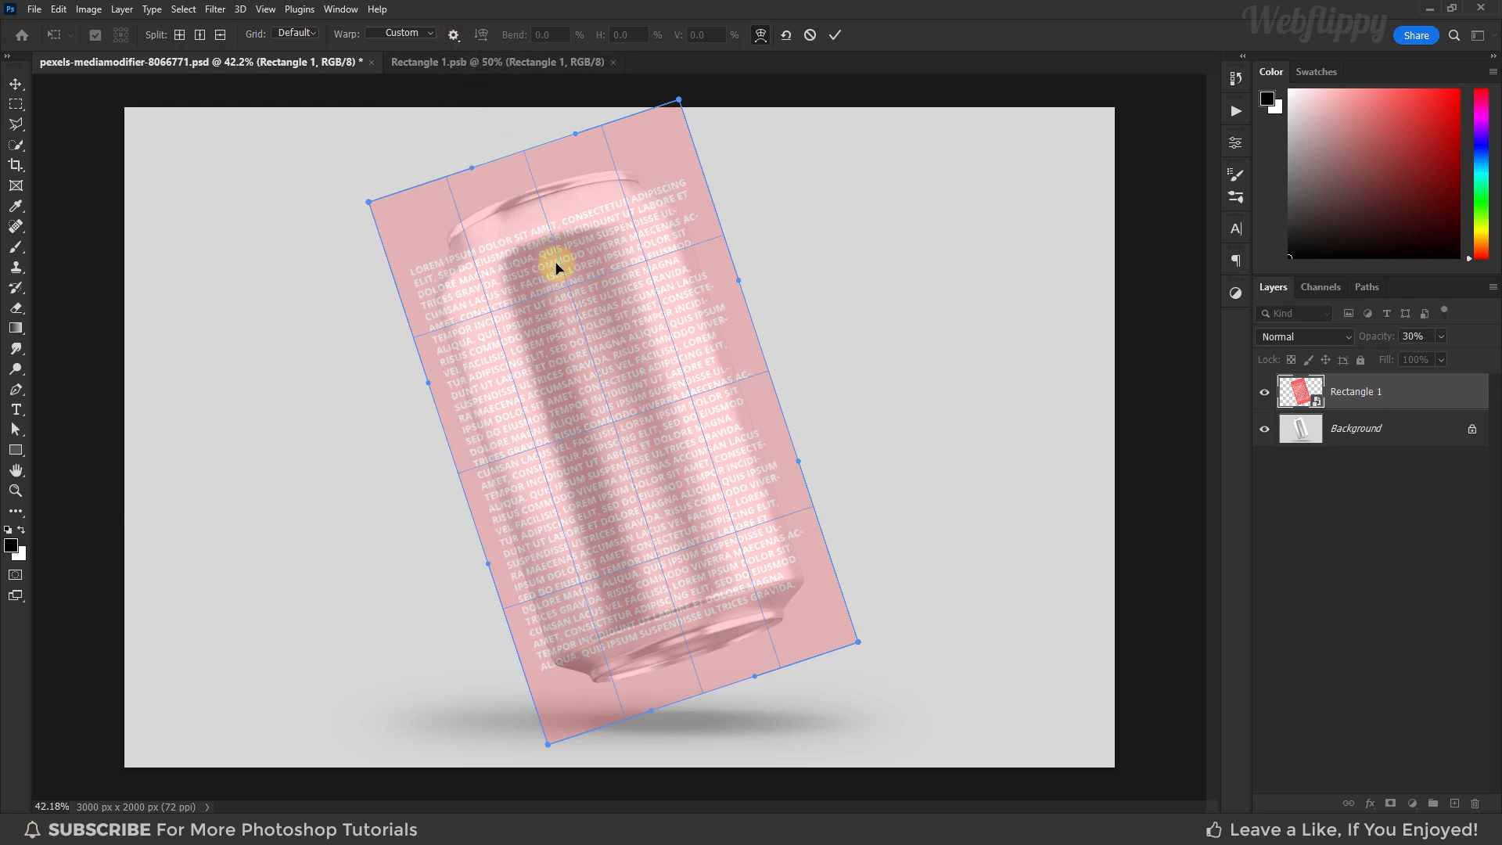
# Pull the label's four warp corners inward to sit just outside the can's top and bottom corners.
pyautogui.moveTo(370, 202); pyautogui.dragTo(423, 252)
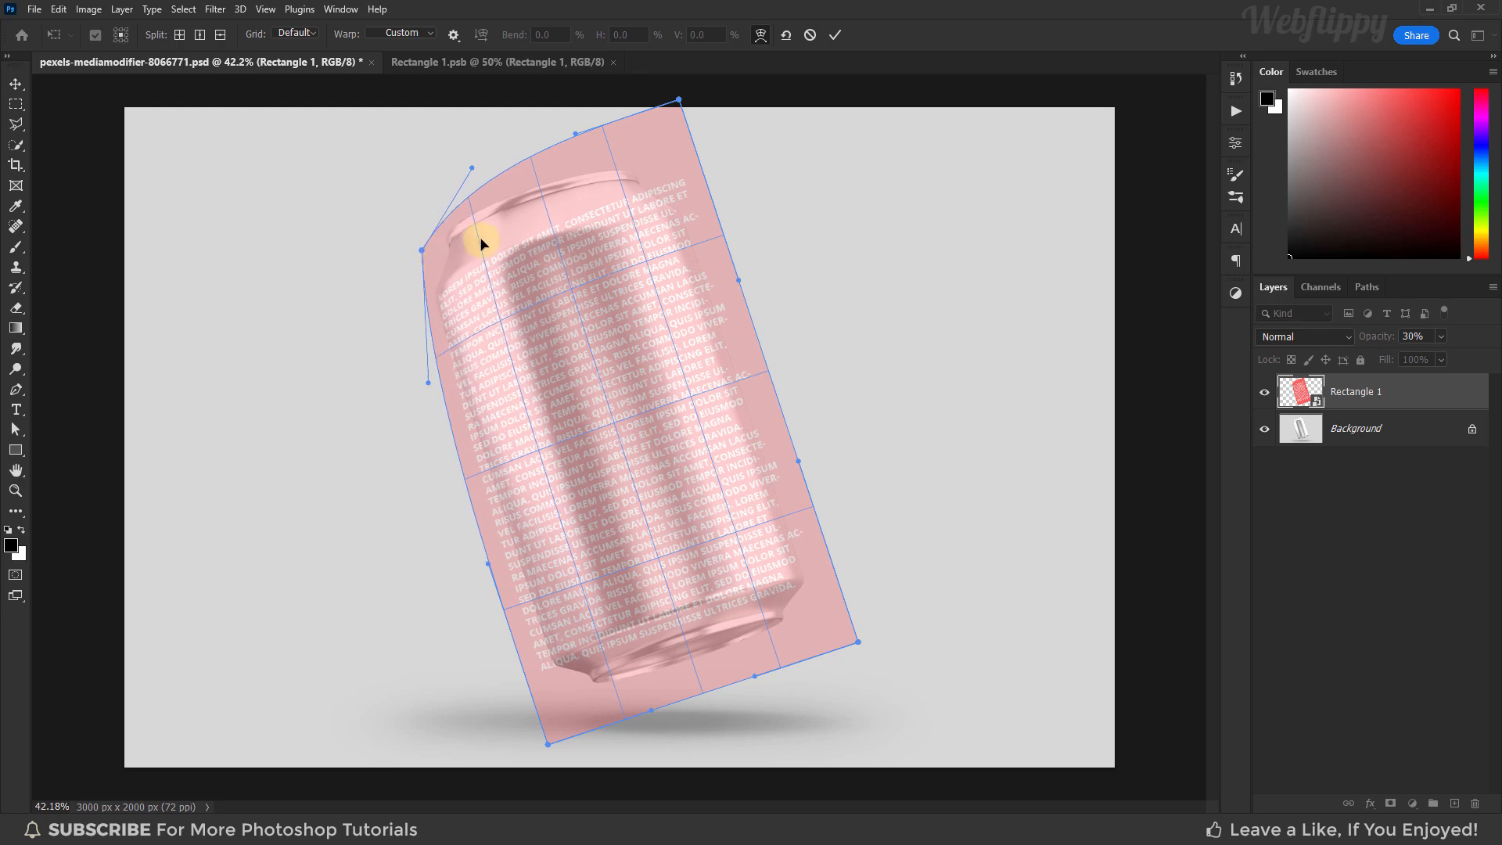
pyautogui.moveTo(680, 102); pyautogui.dragTo(666, 176)
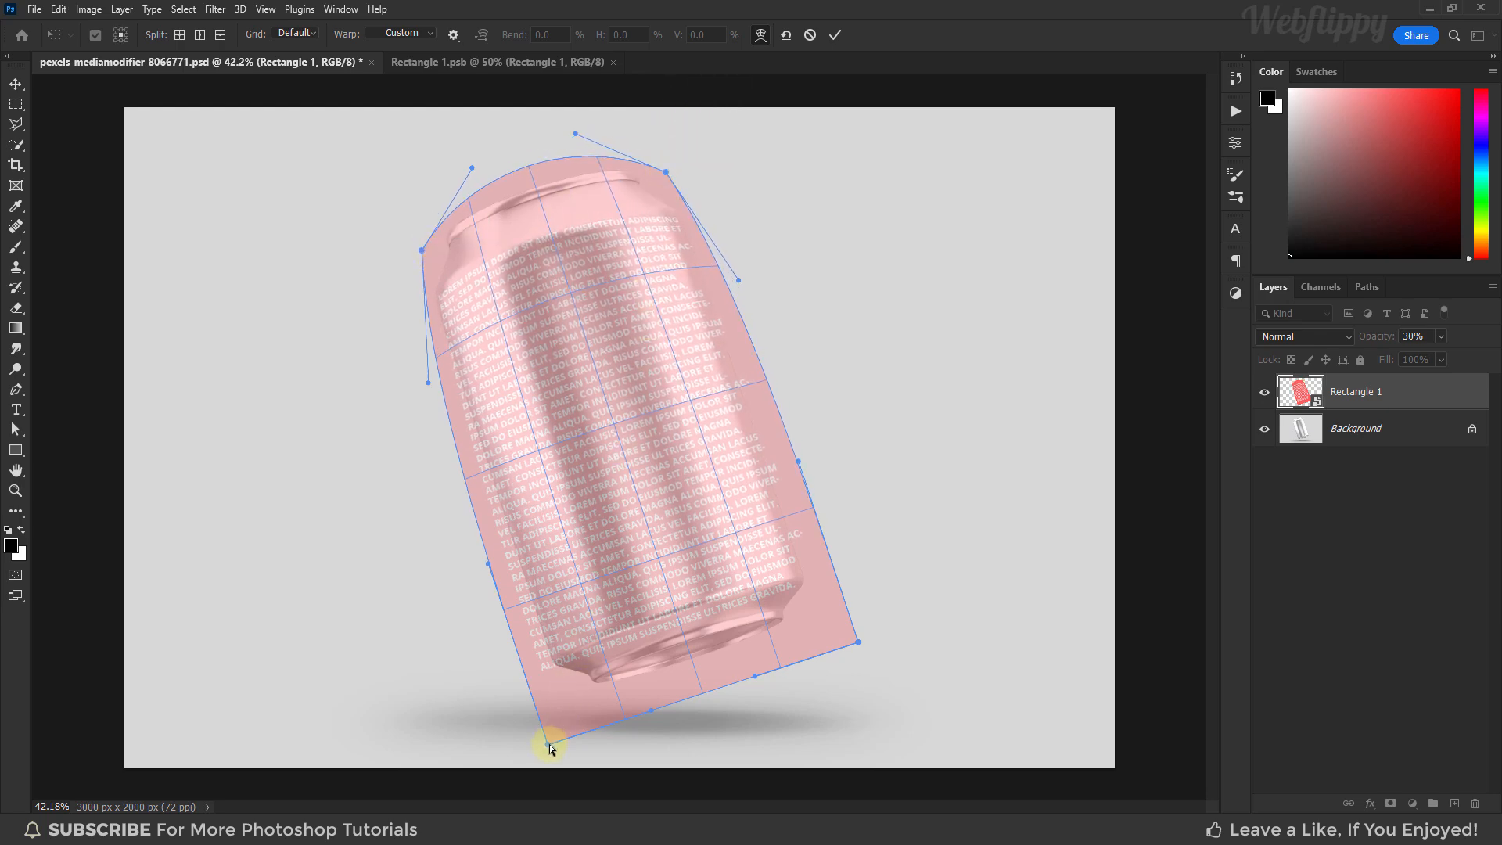
pyautogui.moveTo(548, 747); pyautogui.dragTo(575, 710)
pyautogui.moveTo(858, 644); pyautogui.dragTo(820, 627)
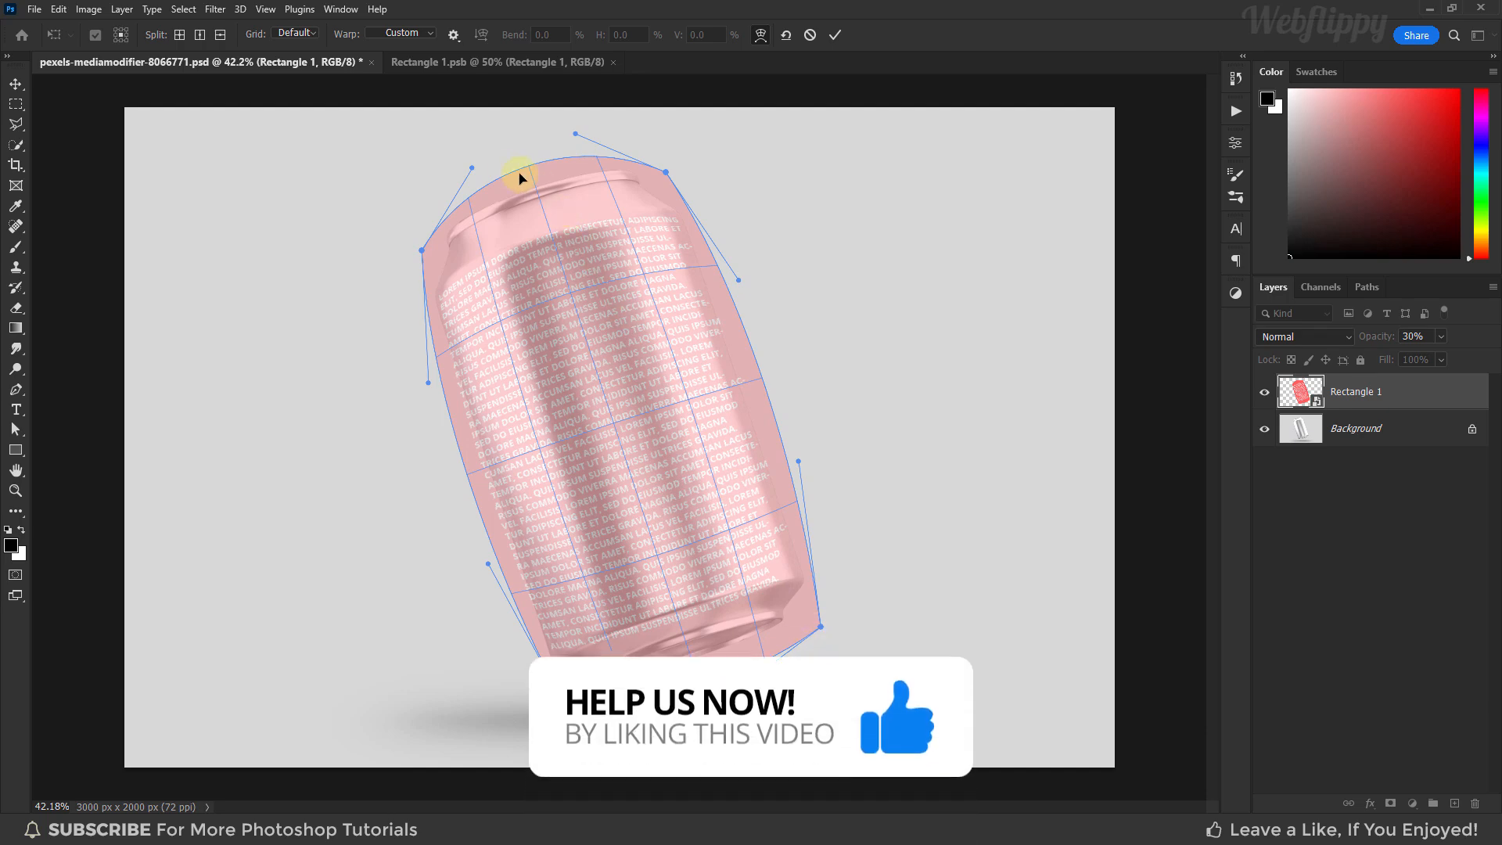
# Adjust the warp handles on the label's top and bottom edges to follow the curves of the can's rims.
pyautogui.moveTo(472, 168); pyautogui.dragTo(477, 185)
pyautogui.moveTo(576, 135); pyautogui.dragTo(582, 158)
pyautogui.moveTo(471, 188); pyautogui.dragTo(474, 190)
pyautogui.moveTo(580, 157); pyautogui.dragTo(580, 154)
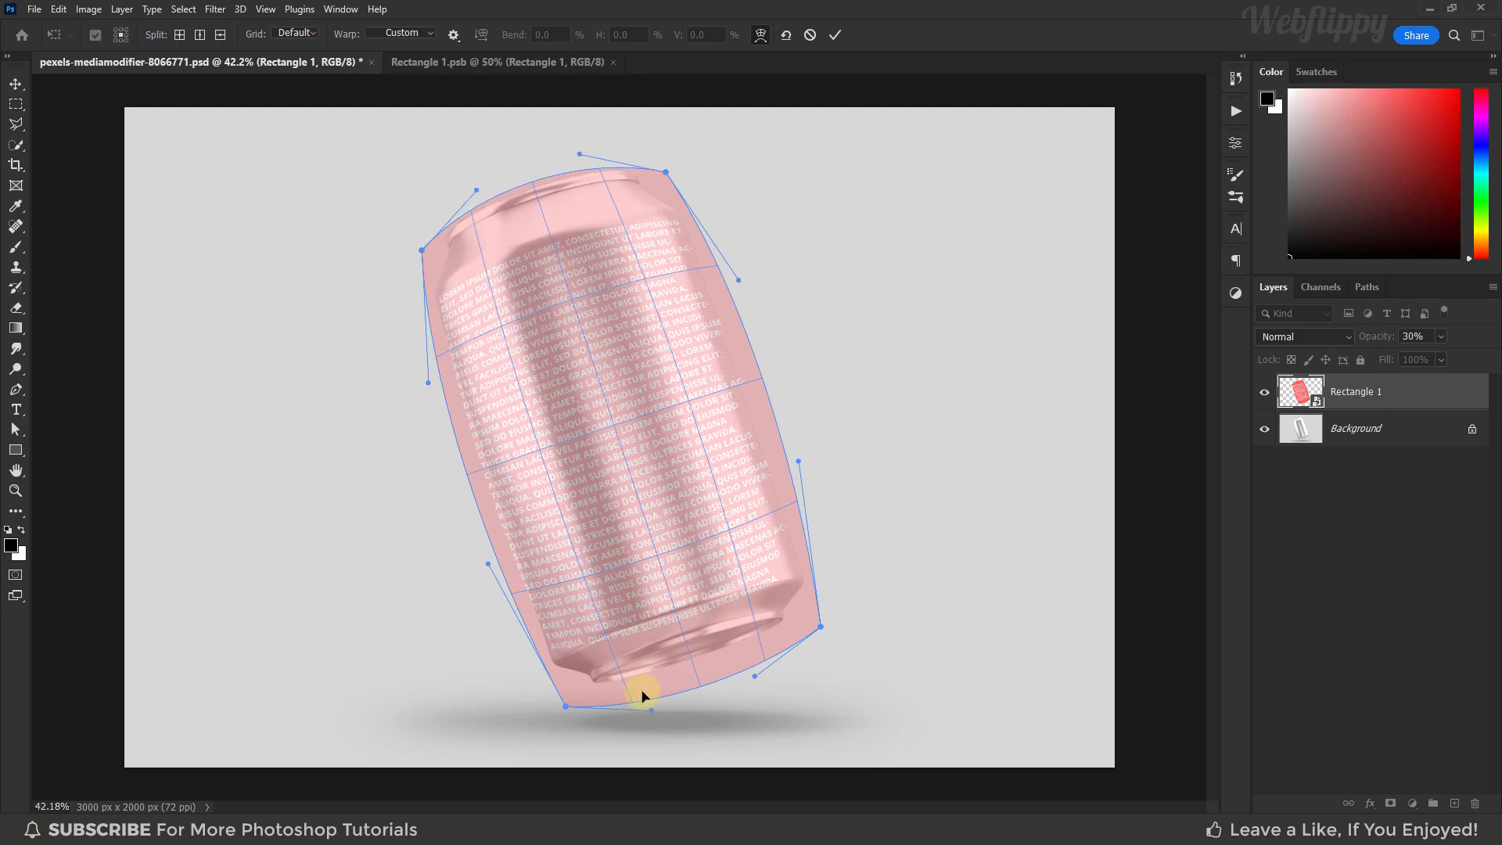
pyautogui.moveTo(647, 704); pyautogui.dragTo(645, 673)
pyautogui.moveTo(754, 676); pyautogui.dragTo(748, 640)
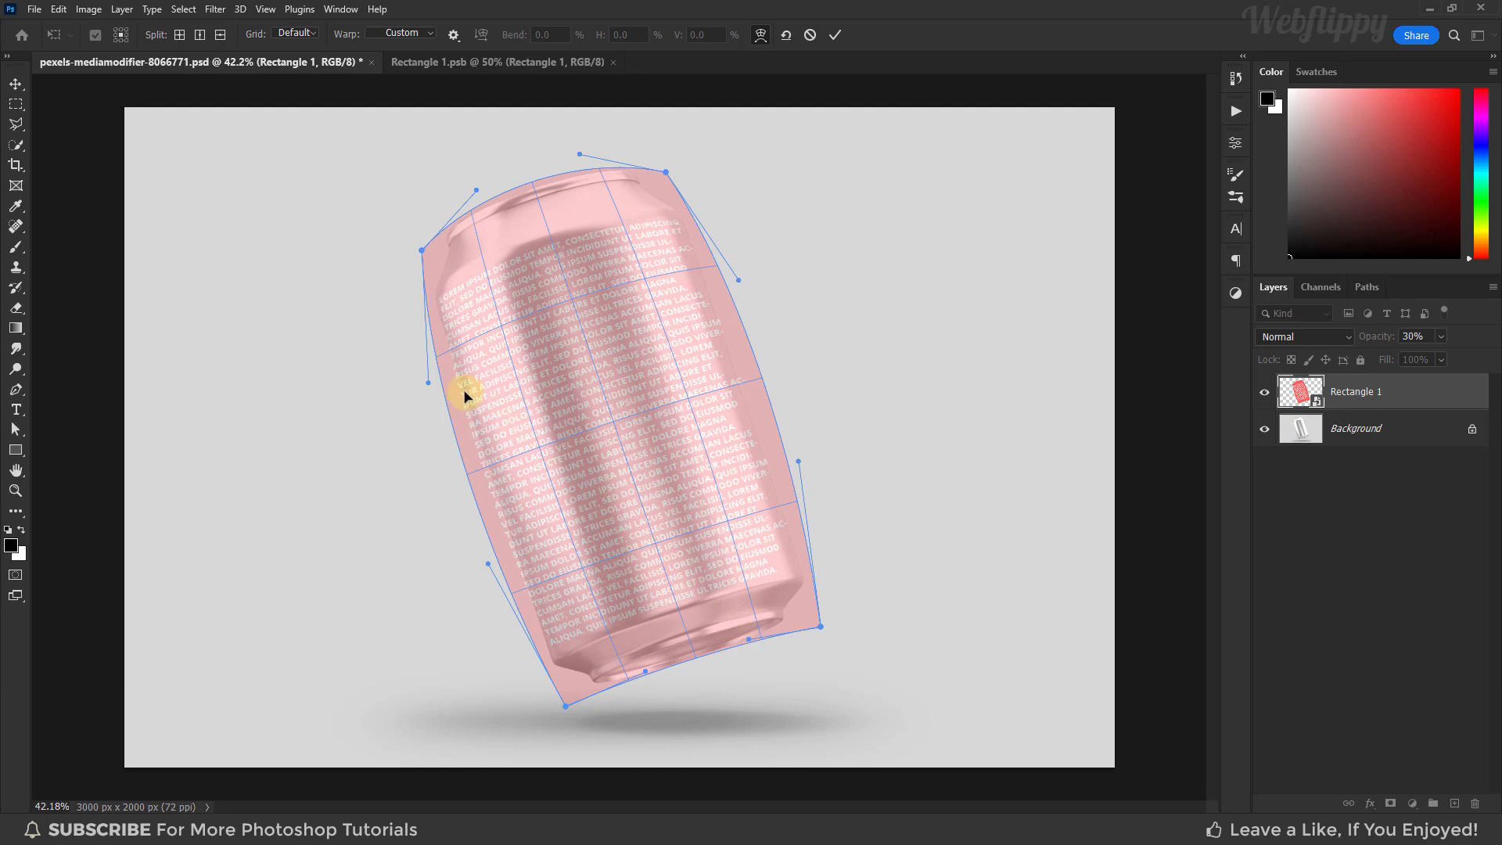
# Adjust the warp handles on the label's two long edges to align them with the can's straight sides.
pyautogui.moveTo(434, 387); pyautogui.dragTo(449, 384)
pyautogui.moveTo(489, 565); pyautogui.dragTo(511, 560)
pyautogui.moveTo(737, 283); pyautogui.dragTo(718, 294)
pyautogui.moveTo(793, 447); pyautogui.dragTo(772, 473)
pyautogui.scroll(3, 610, 366)
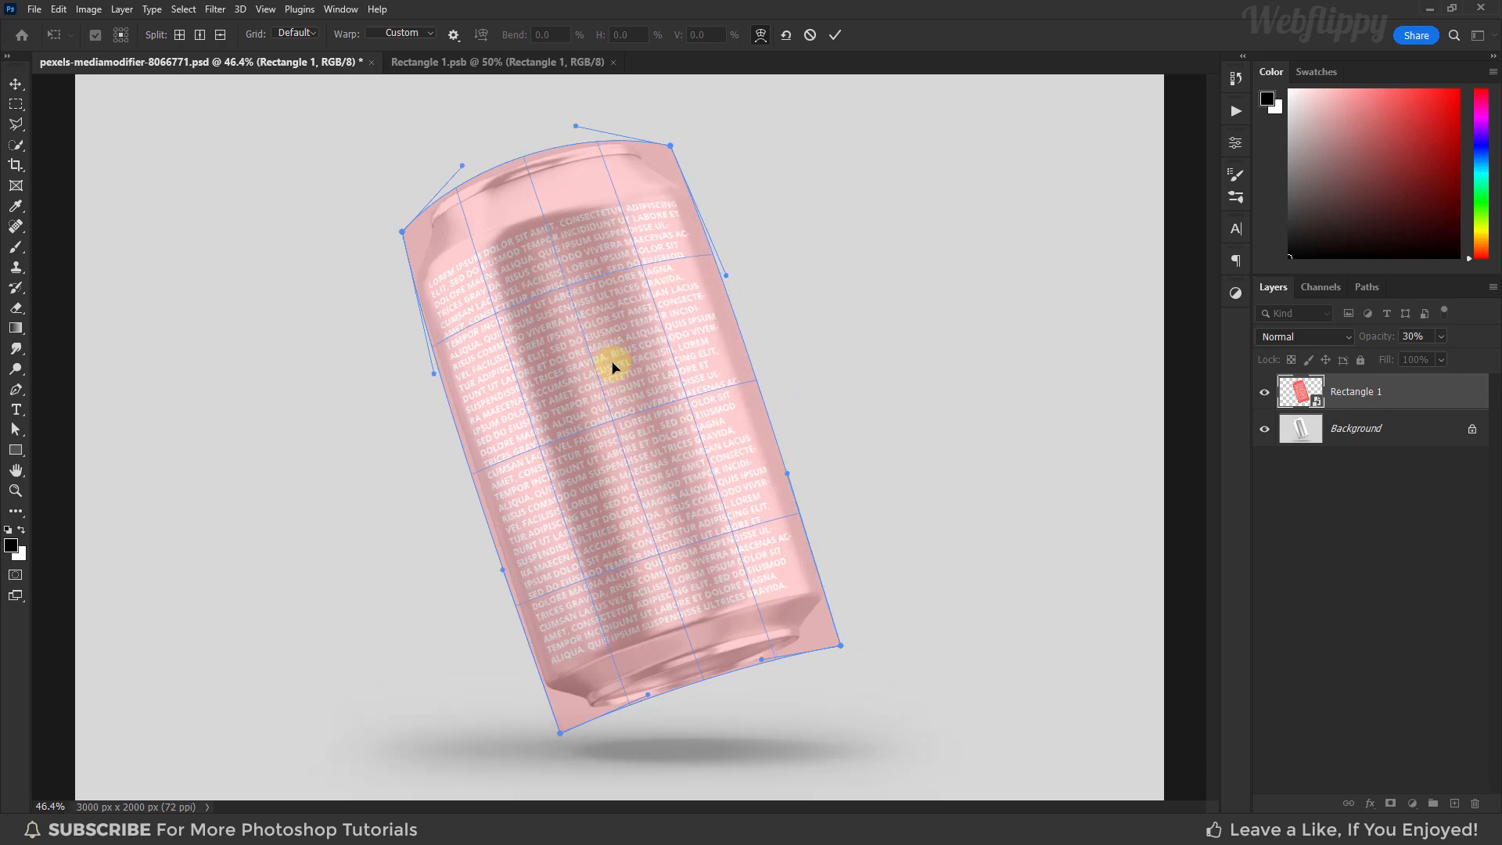
pyautogui.moveTo(398, 378); pyautogui.dragTo(401, 376)
pyautogui.moveTo(479, 614); pyautogui.dragTo(486, 620)
pyautogui.moveTo(757, 303); pyautogui.dragTo(755, 304)
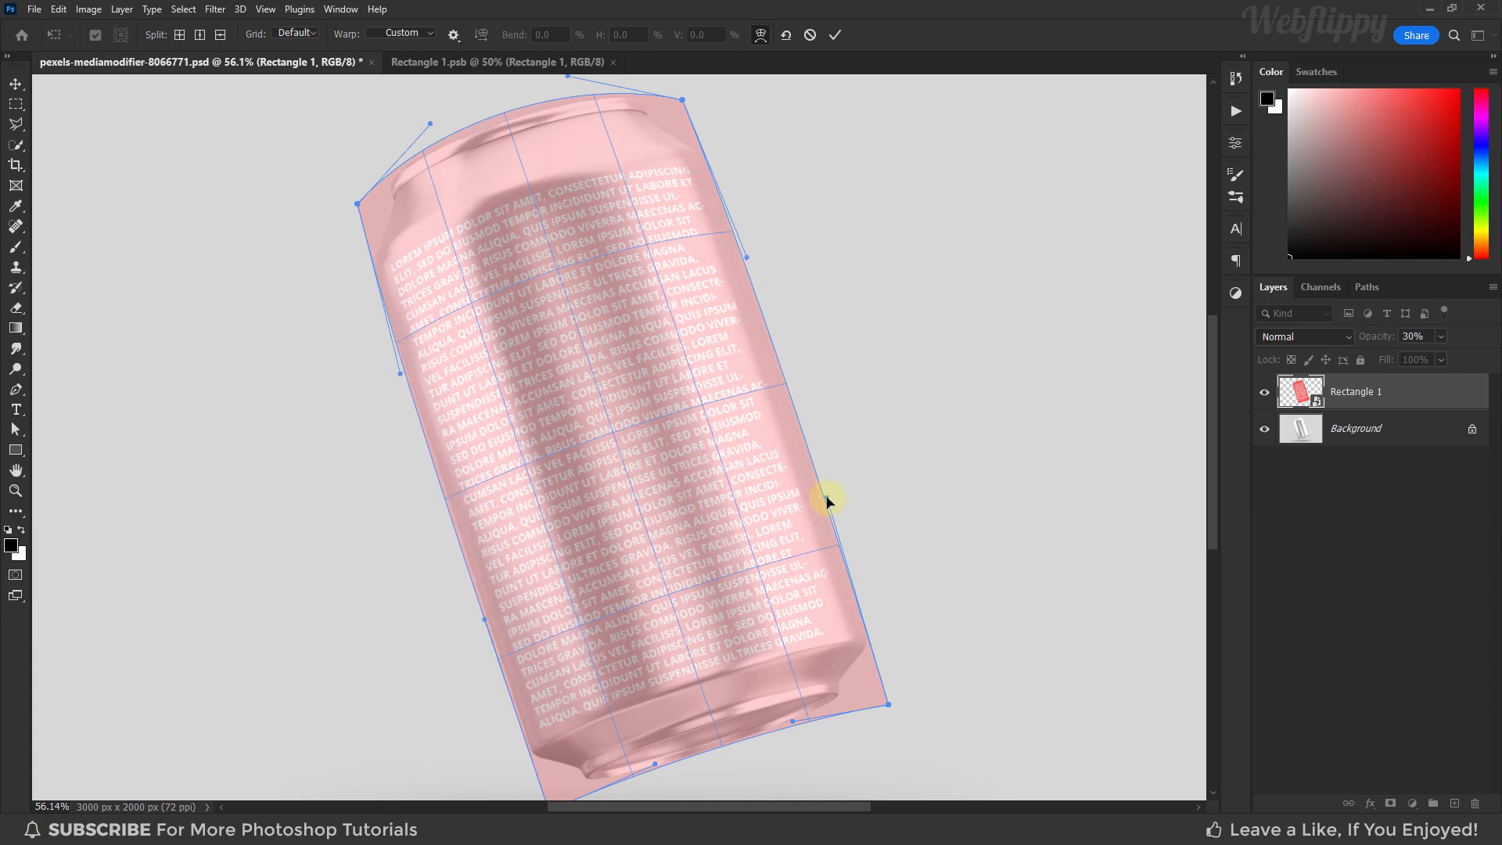
pyautogui.moveTo(497, 470); pyautogui.dragTo(500, 468)
pyautogui.moveTo(757, 374); pyautogui.dragTo(761, 378)
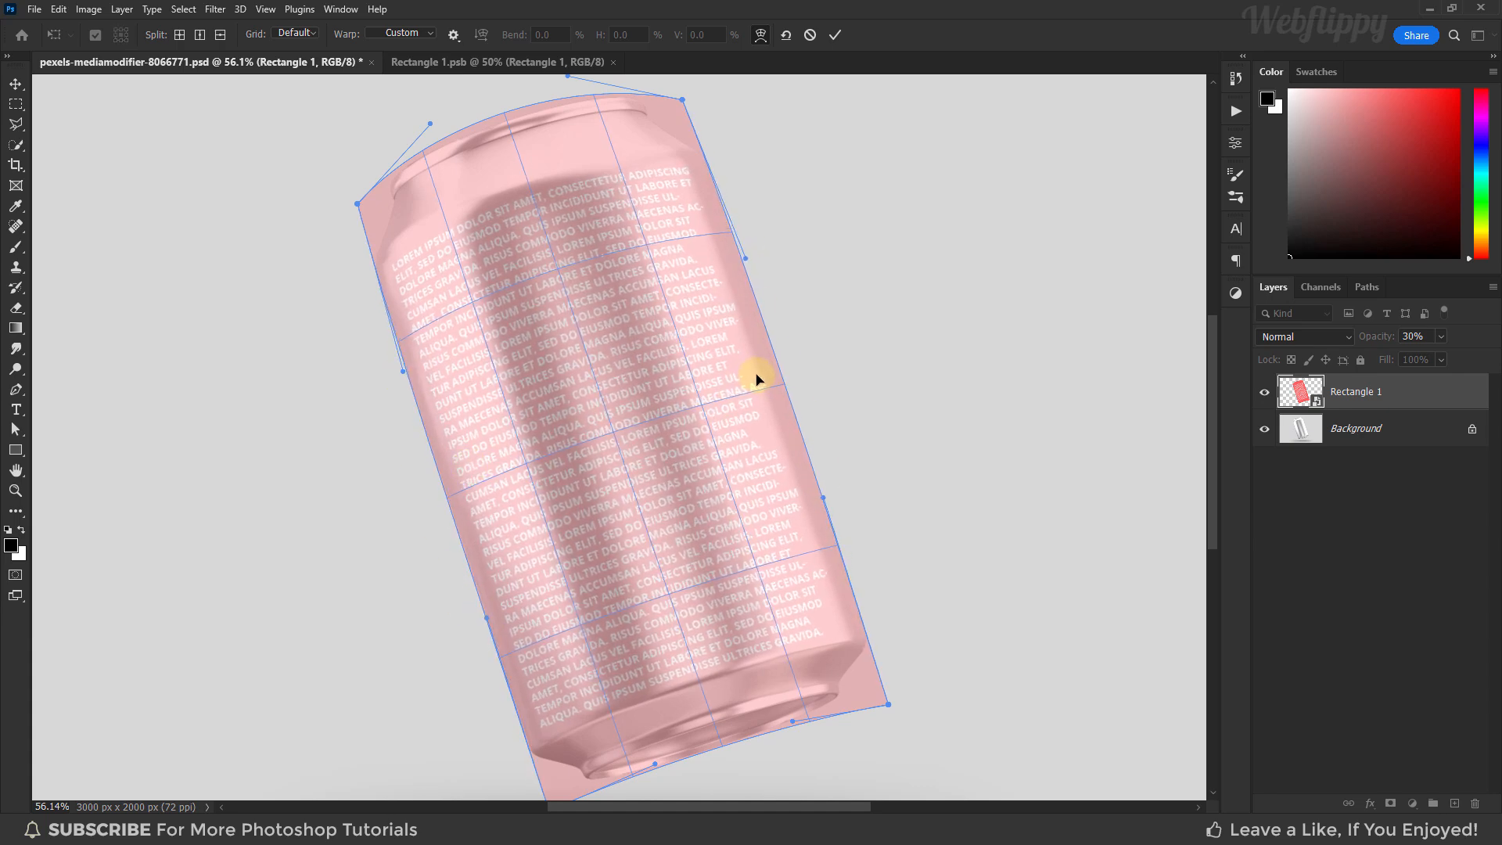
# Check the warped label's fit against the can and apply the warp.
pyautogui.scroll(2, 704, 352)
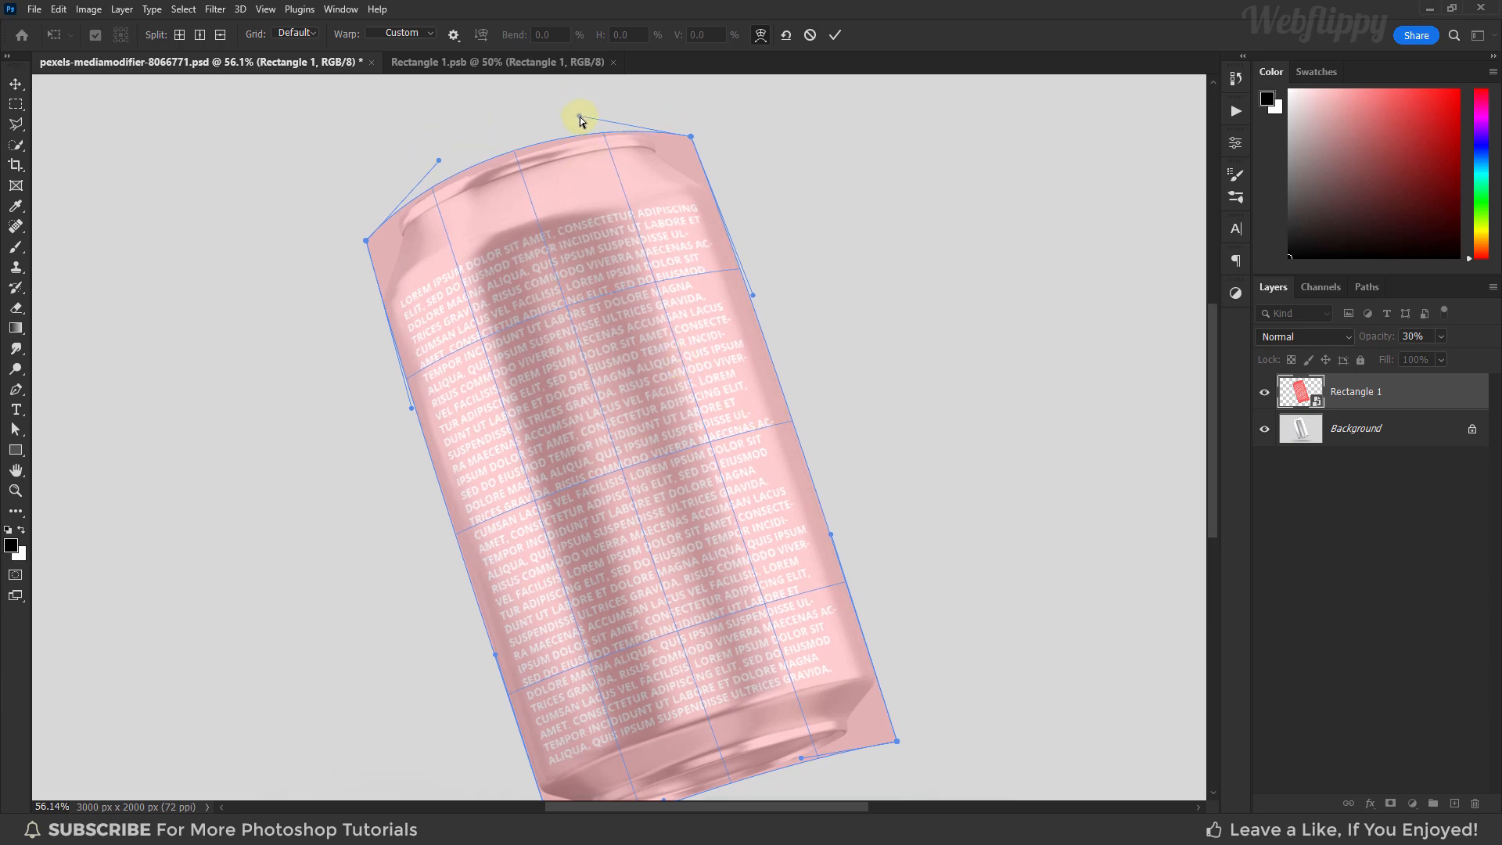
pyautogui.scroll(-2, 621, 389)
pyautogui.moveTo(639, 452); pyautogui.dragTo(640, 458)
pyautogui.moveTo(665, 556); pyautogui.dragTo(671, 563)
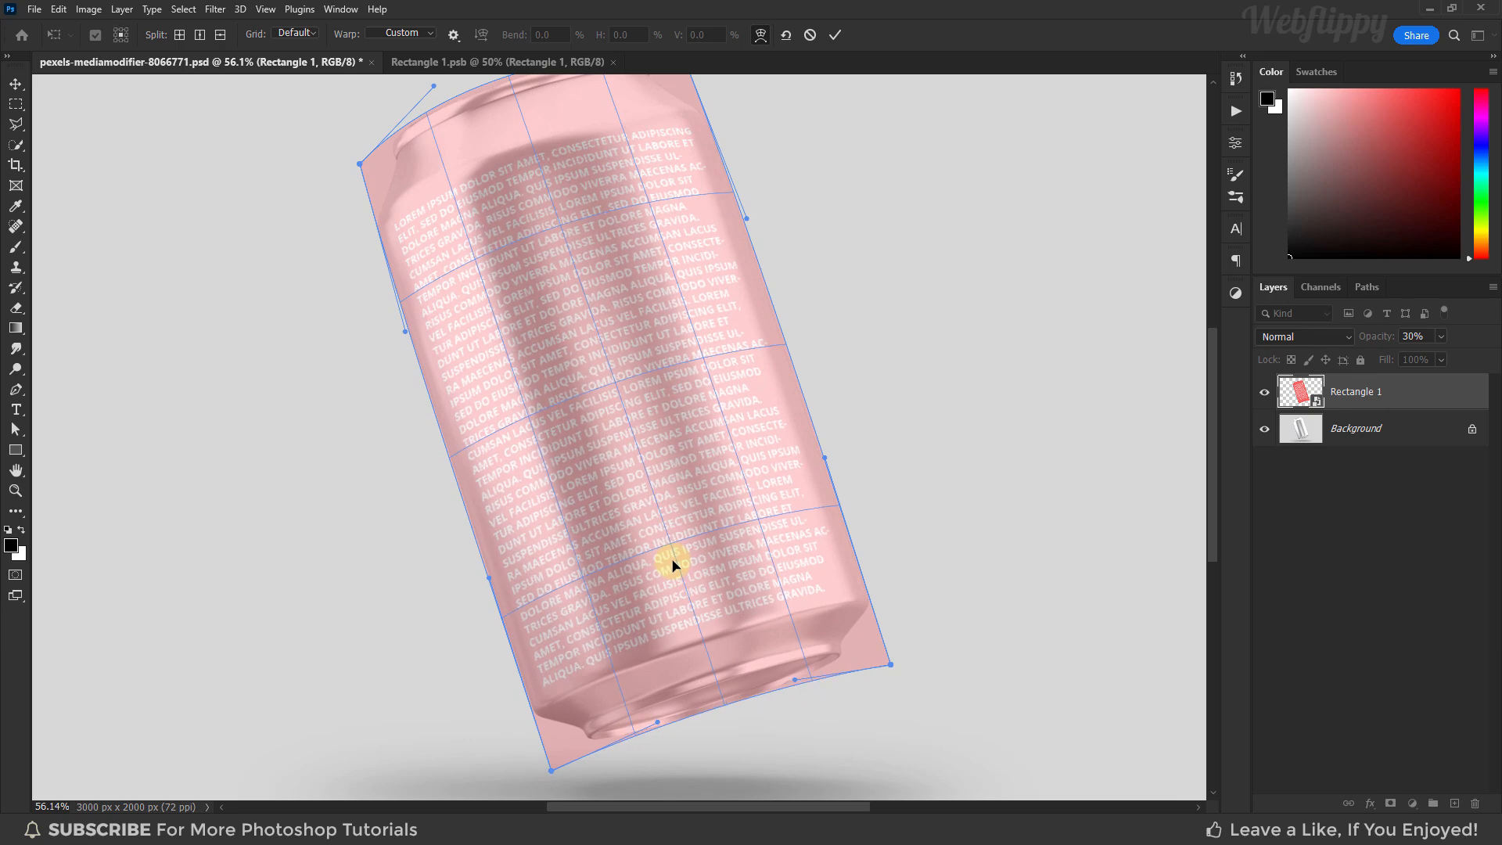
pyautogui.hotkey('ctrl', '0')
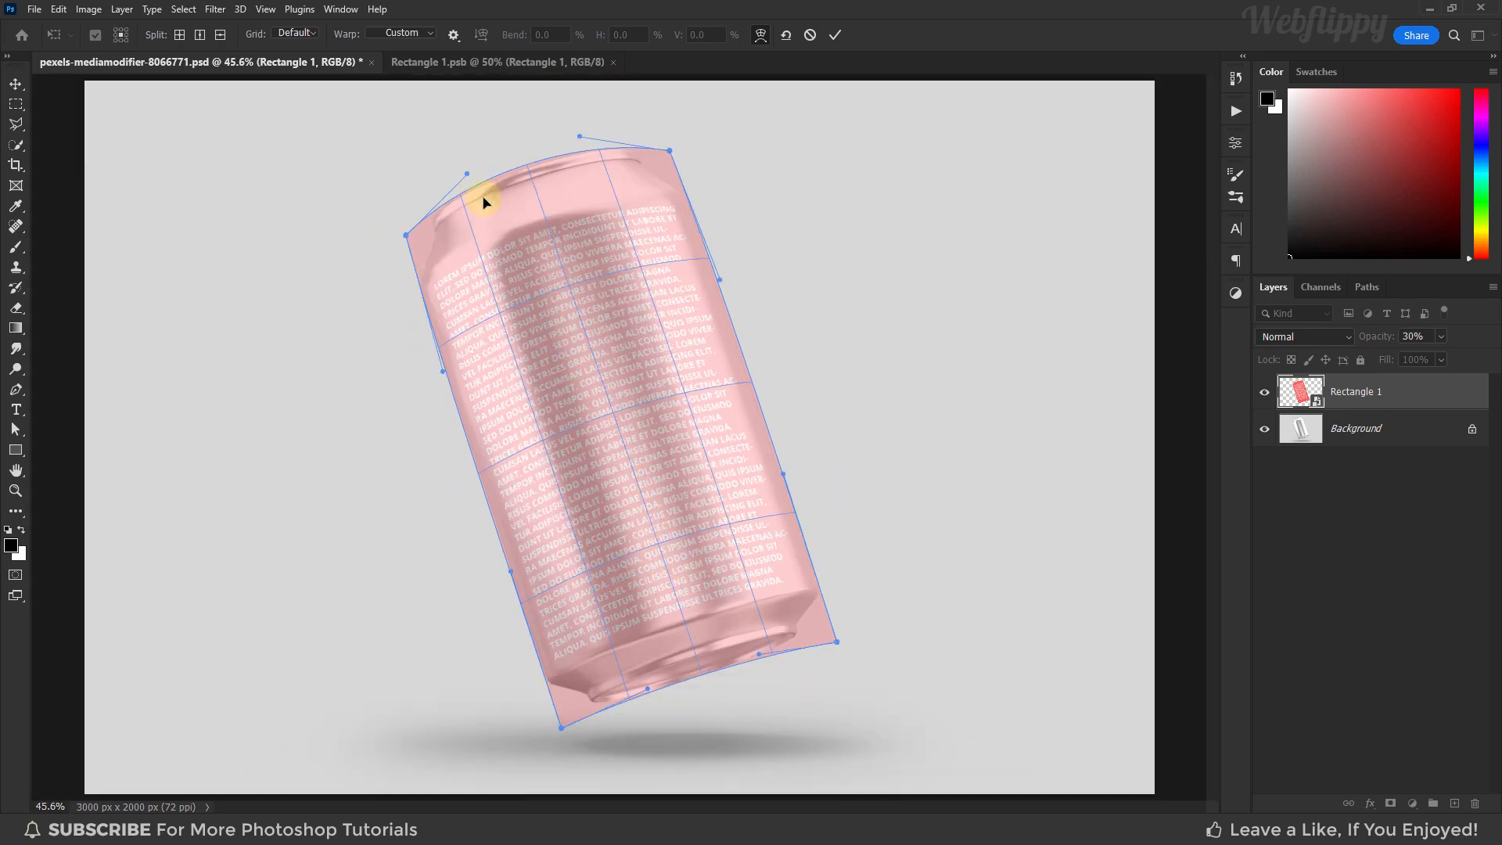
pyautogui.click(834, 35)
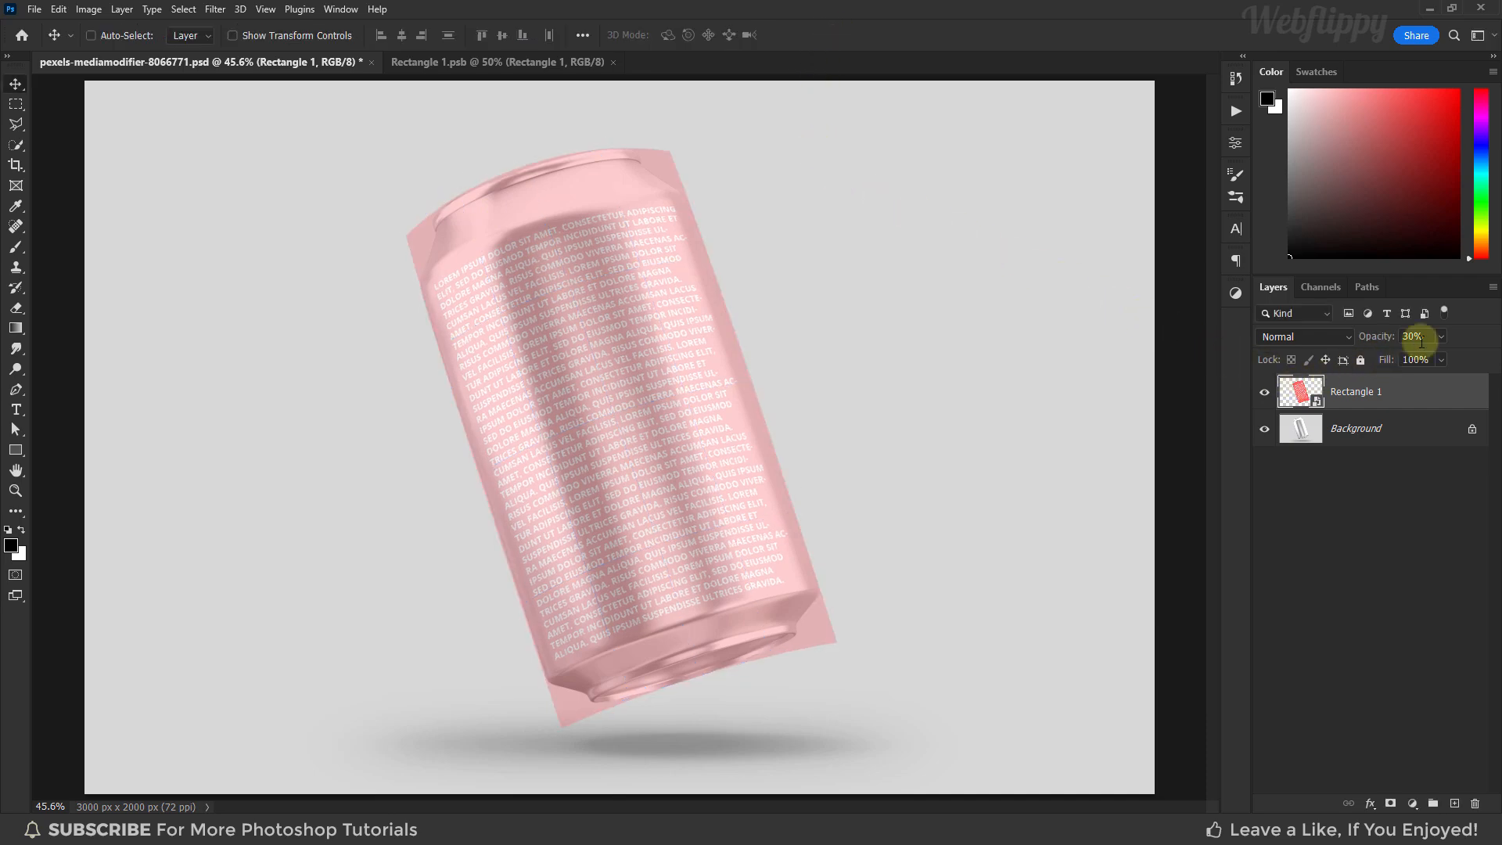
# Restore the Rectangle 1 layer's opacity to 100% and toggle its visibility to compare it with the bare can.
pyautogui.click(1440, 336)
pyautogui.moveTo(1441, 355); pyautogui.dragTo(1491, 356)
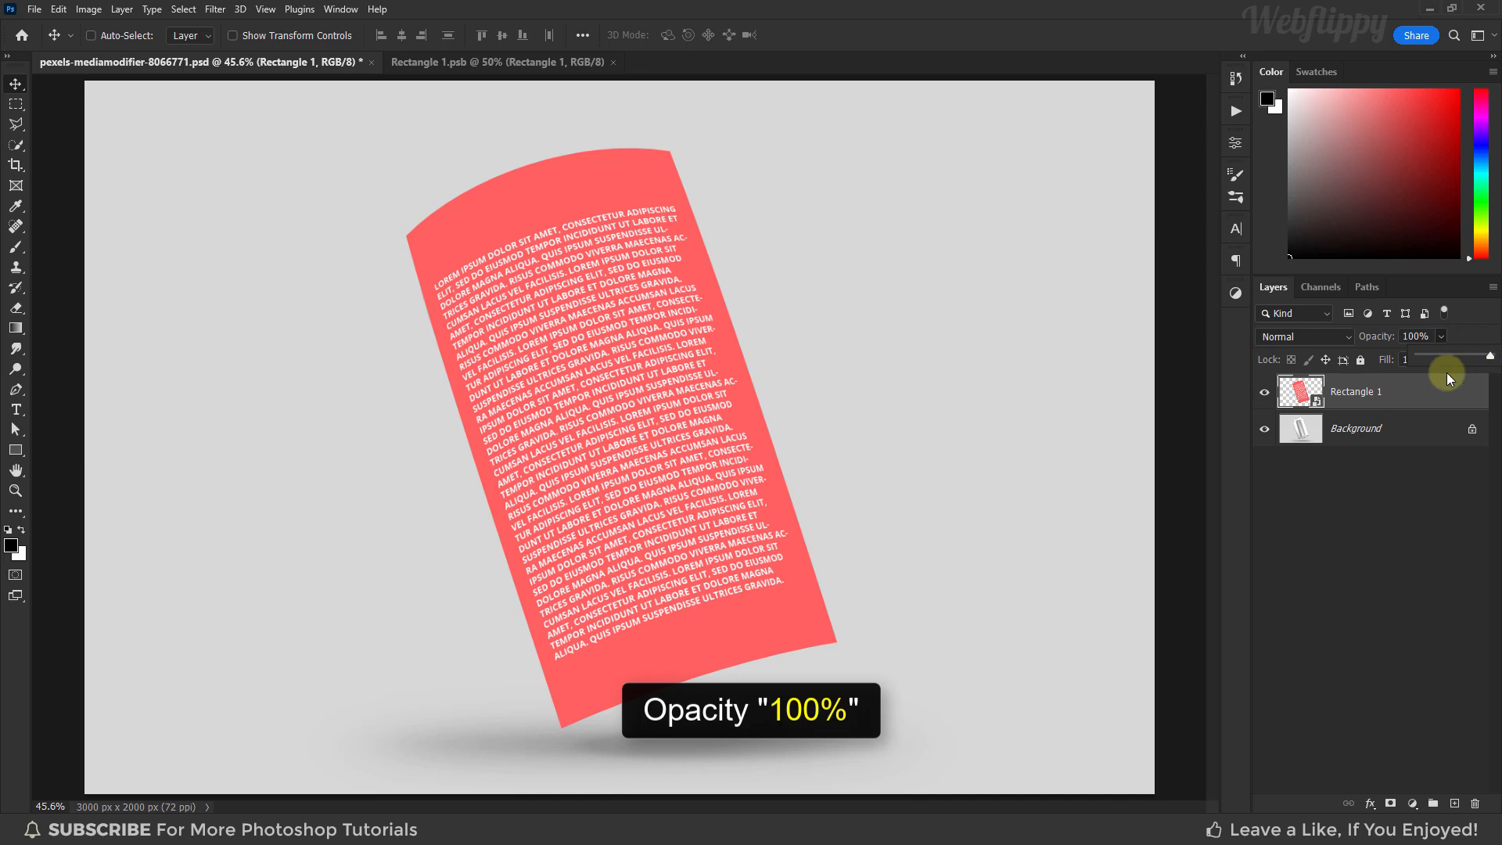
pyautogui.click(1264, 392)
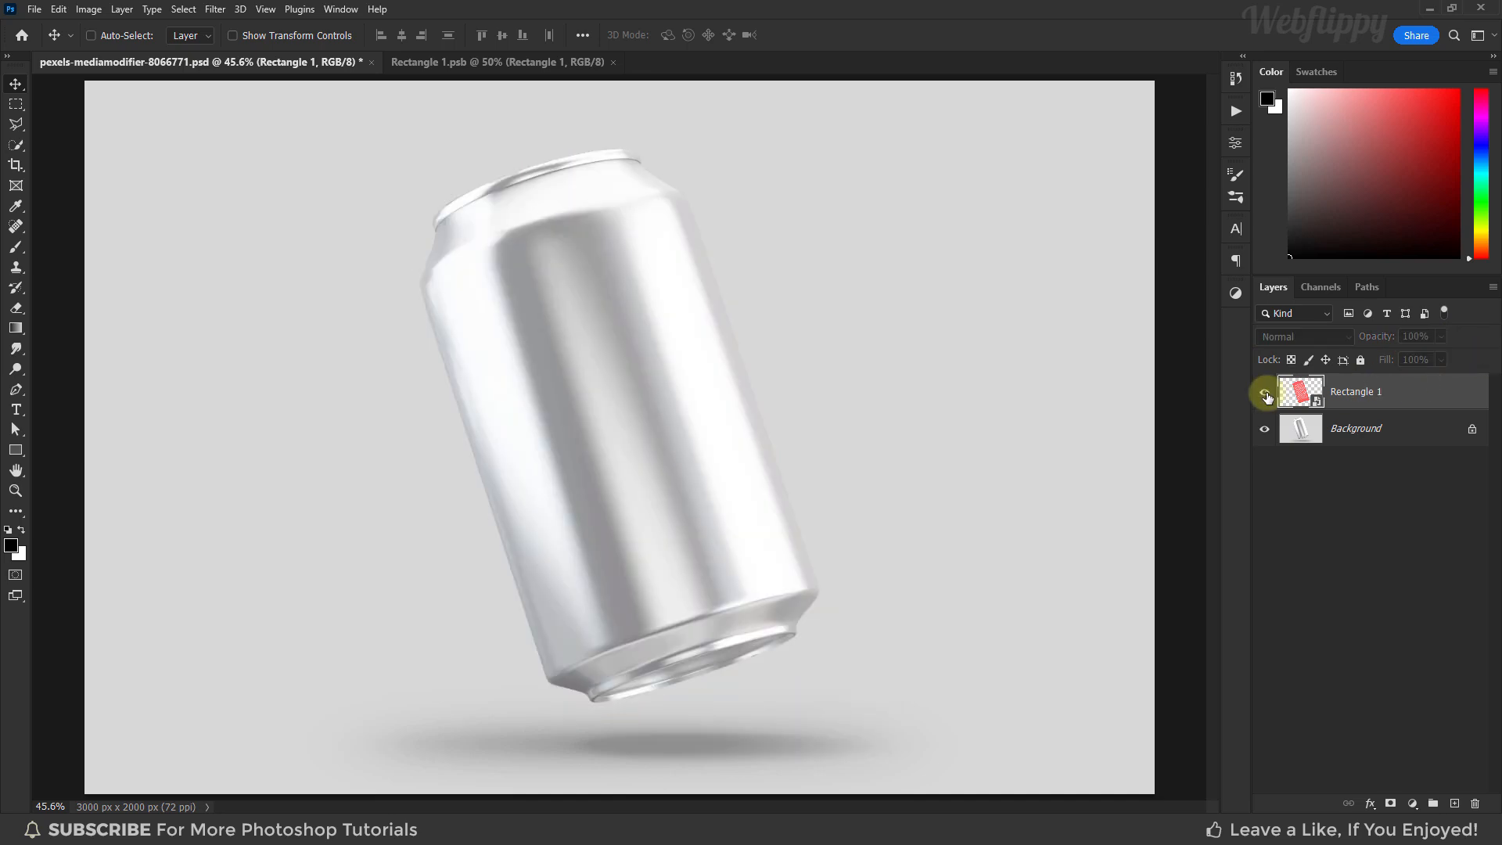
pyautogui.click(1264, 391)
# Rename the label layer to Box and put it in a new group.
pyautogui.write('Box')
pyautogui.press('Return')
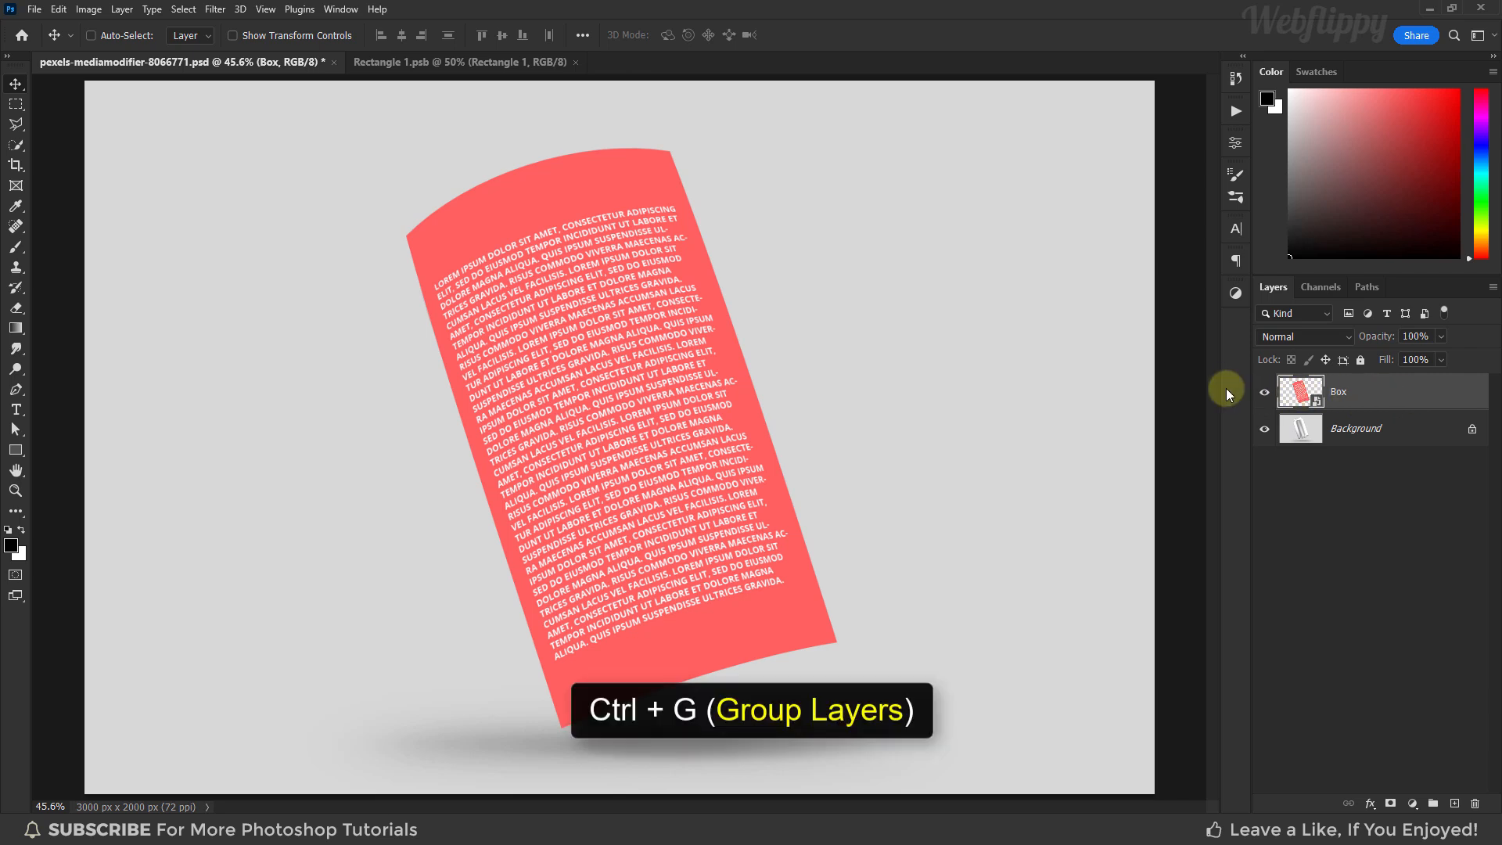
pyautogui.hotkey('ctrl', 'g')
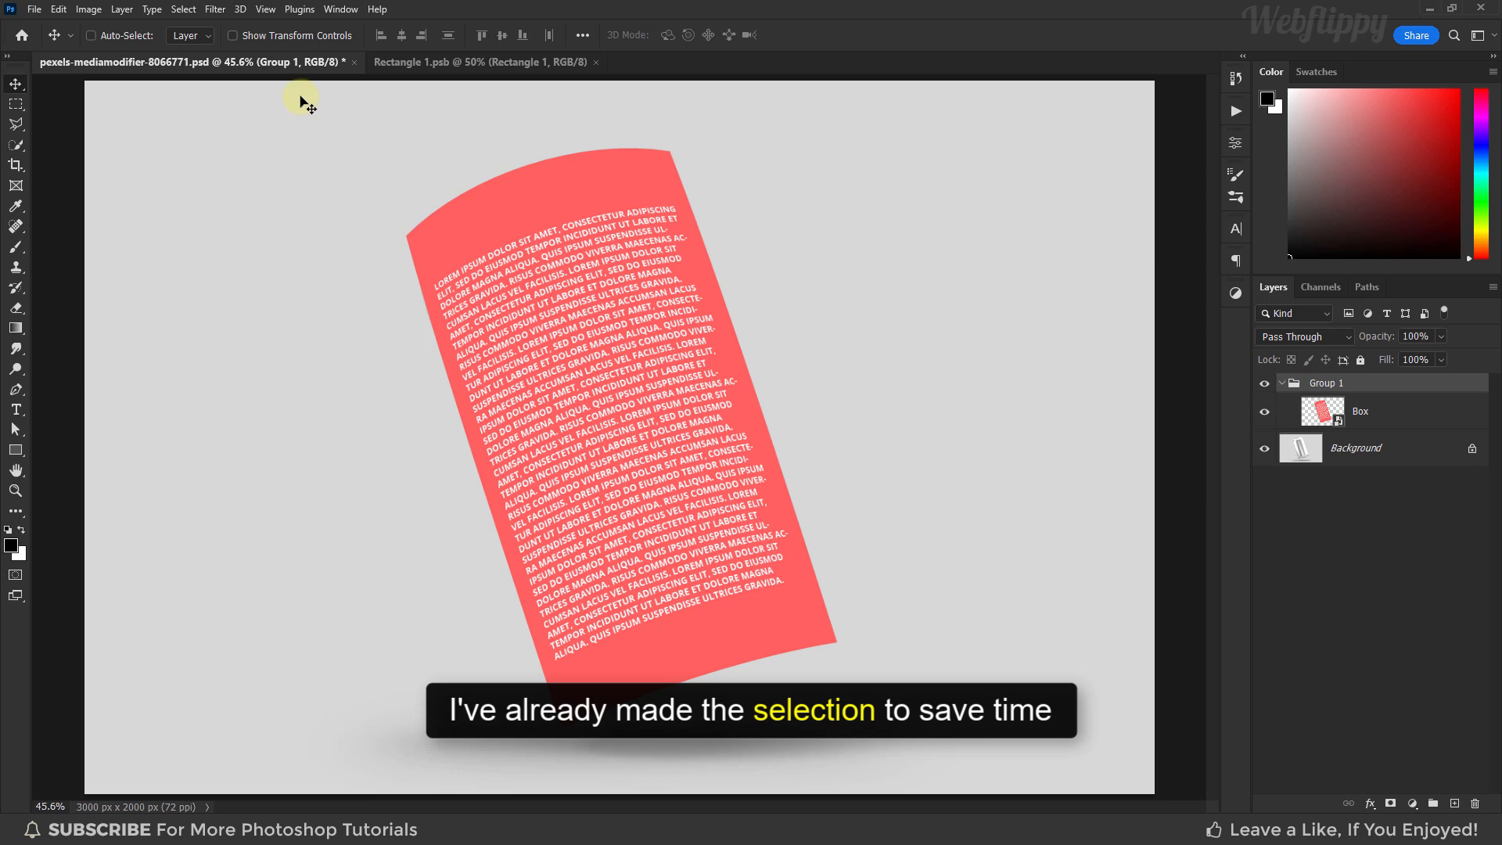
# Load the saved Middle - Can Selection, mask Group 1 with it, and toggle the group's visibility to check the result.
pyautogui.click(190, 10)
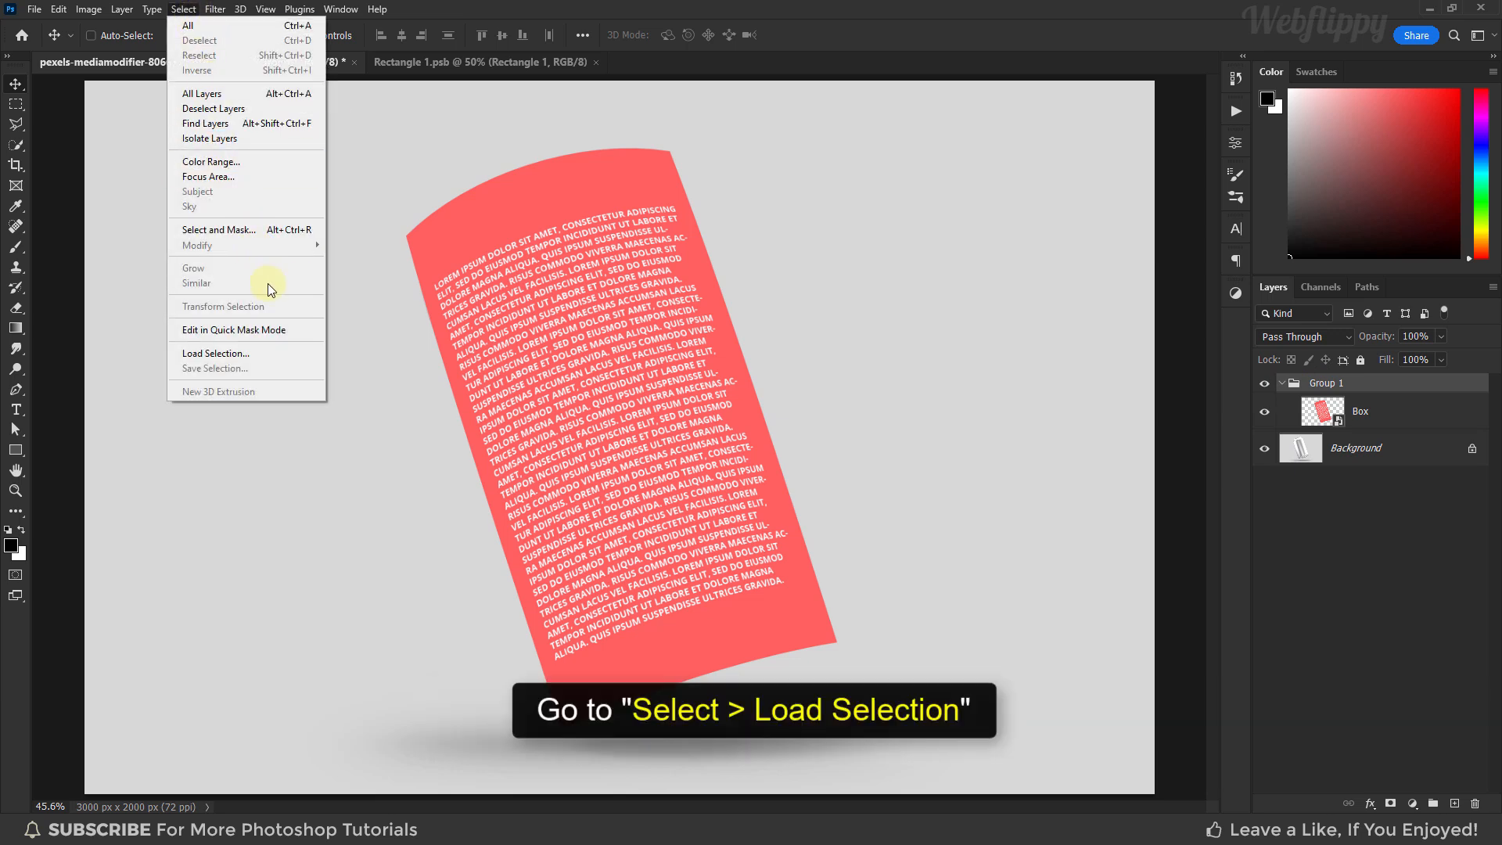
pyautogui.click(274, 353)
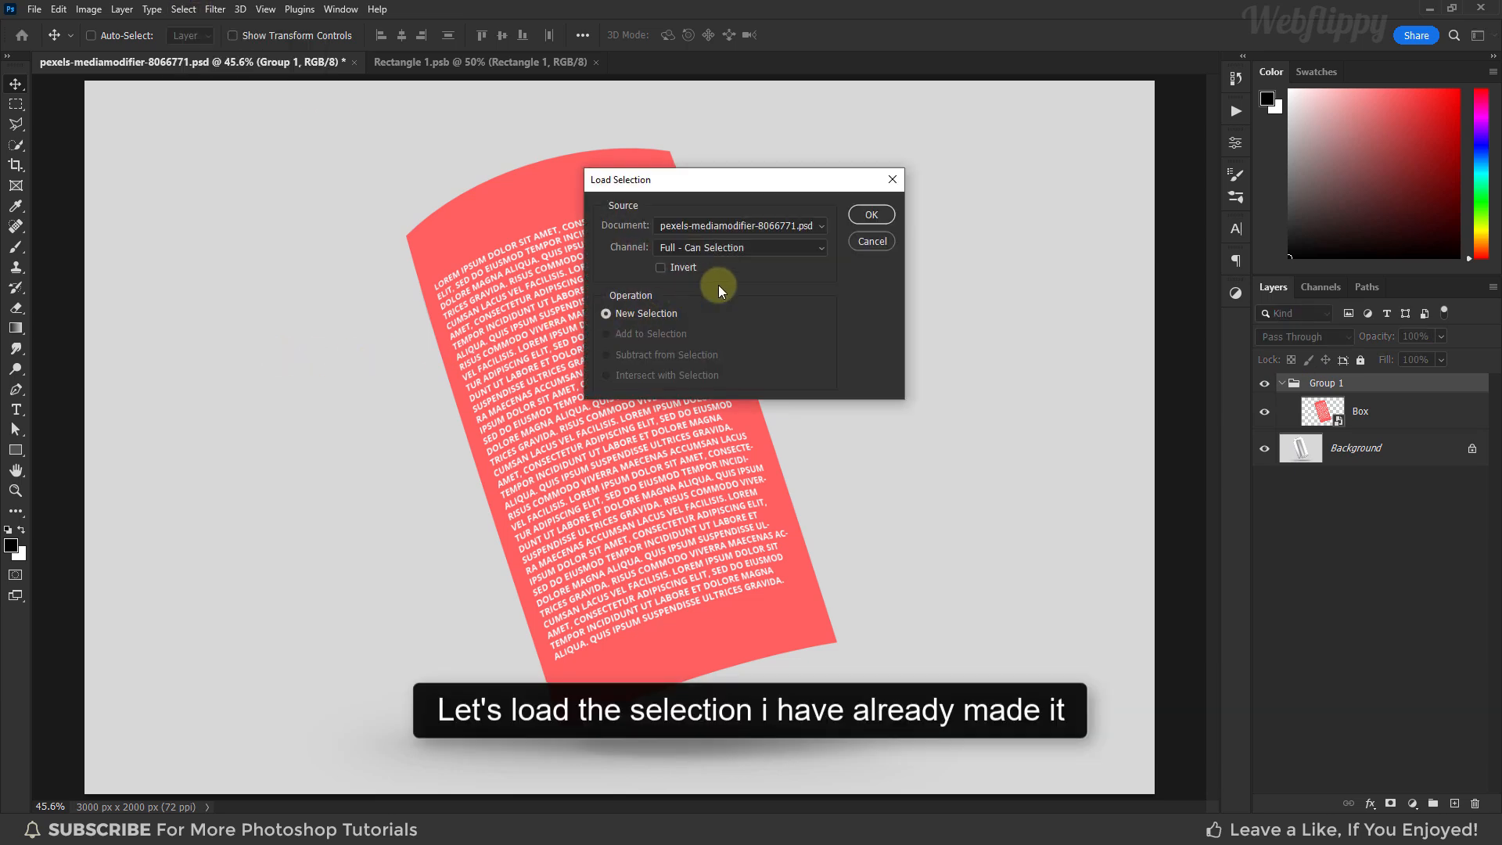
pyautogui.click(773, 248)
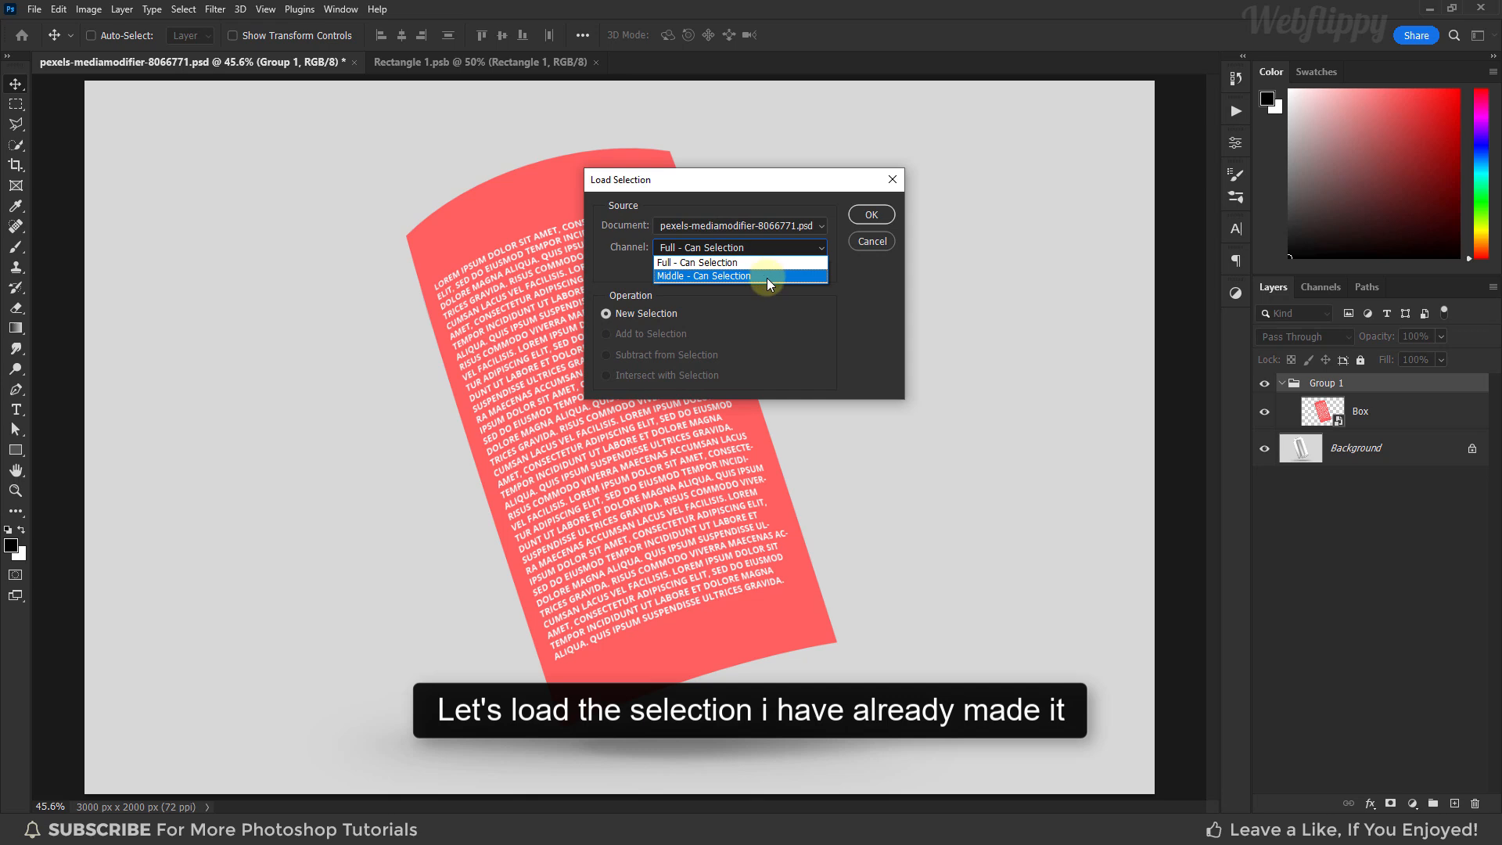
pyautogui.click(767, 278)
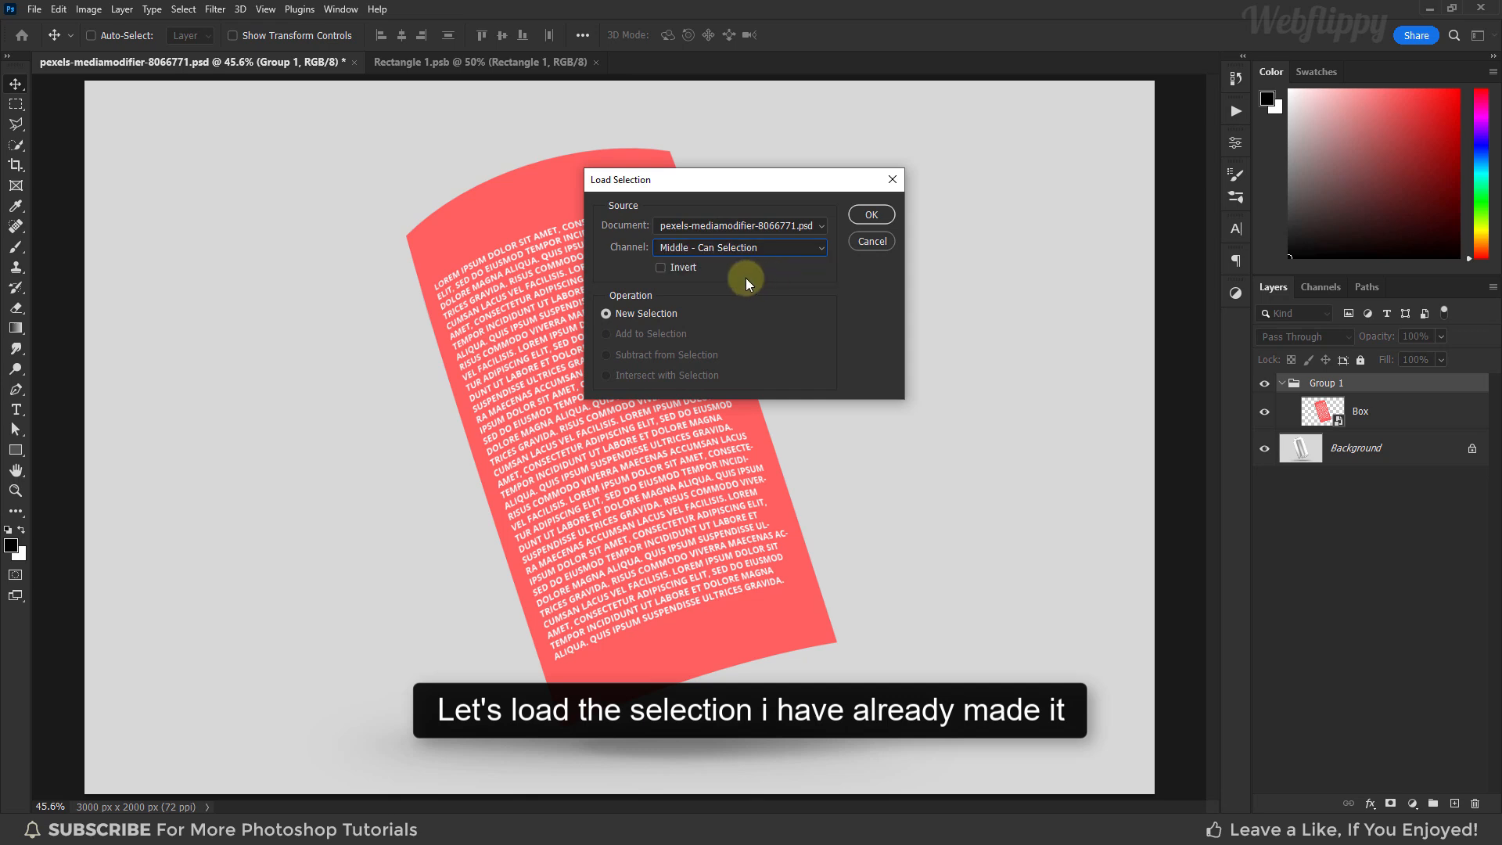
pyautogui.click(870, 215)
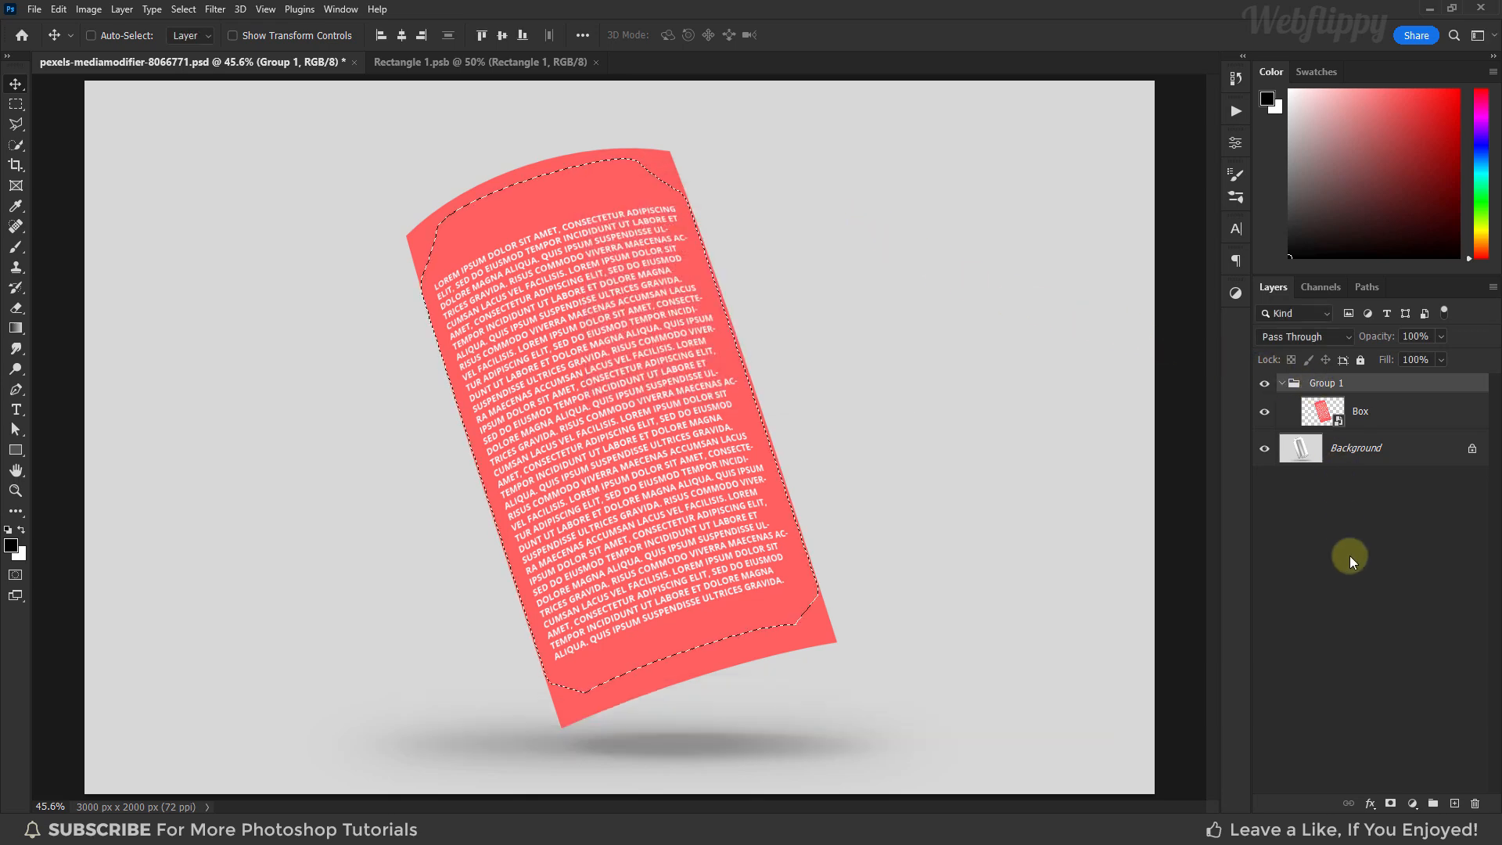
pyautogui.click(1391, 803)
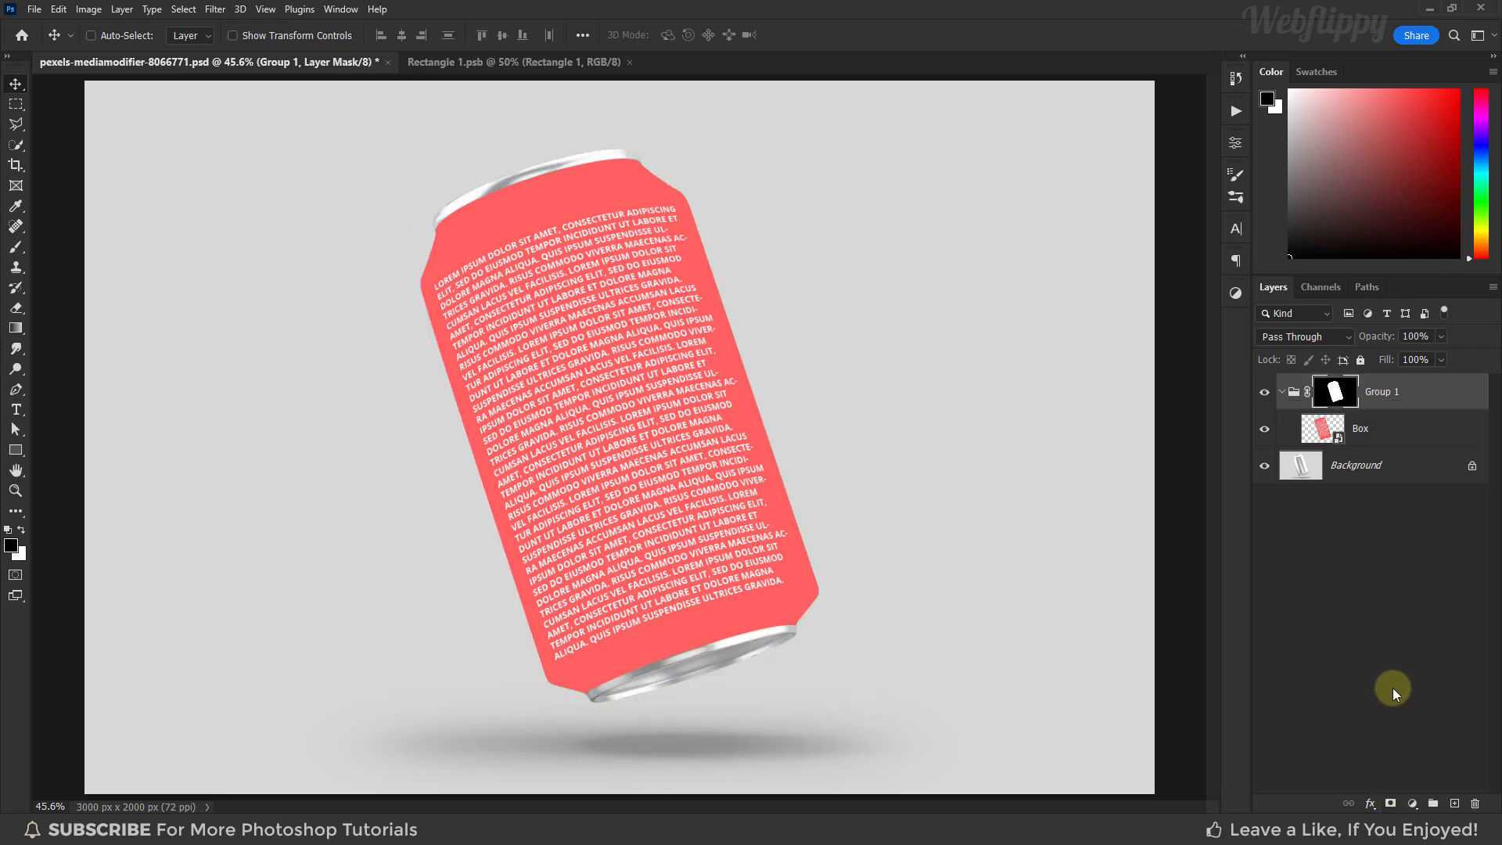
pyautogui.click(1265, 393)
pyautogui.click(1265, 393)
# Open the Box smart object's contents and delete the lorem ipsum text layer.
pyautogui.click(1314, 431)
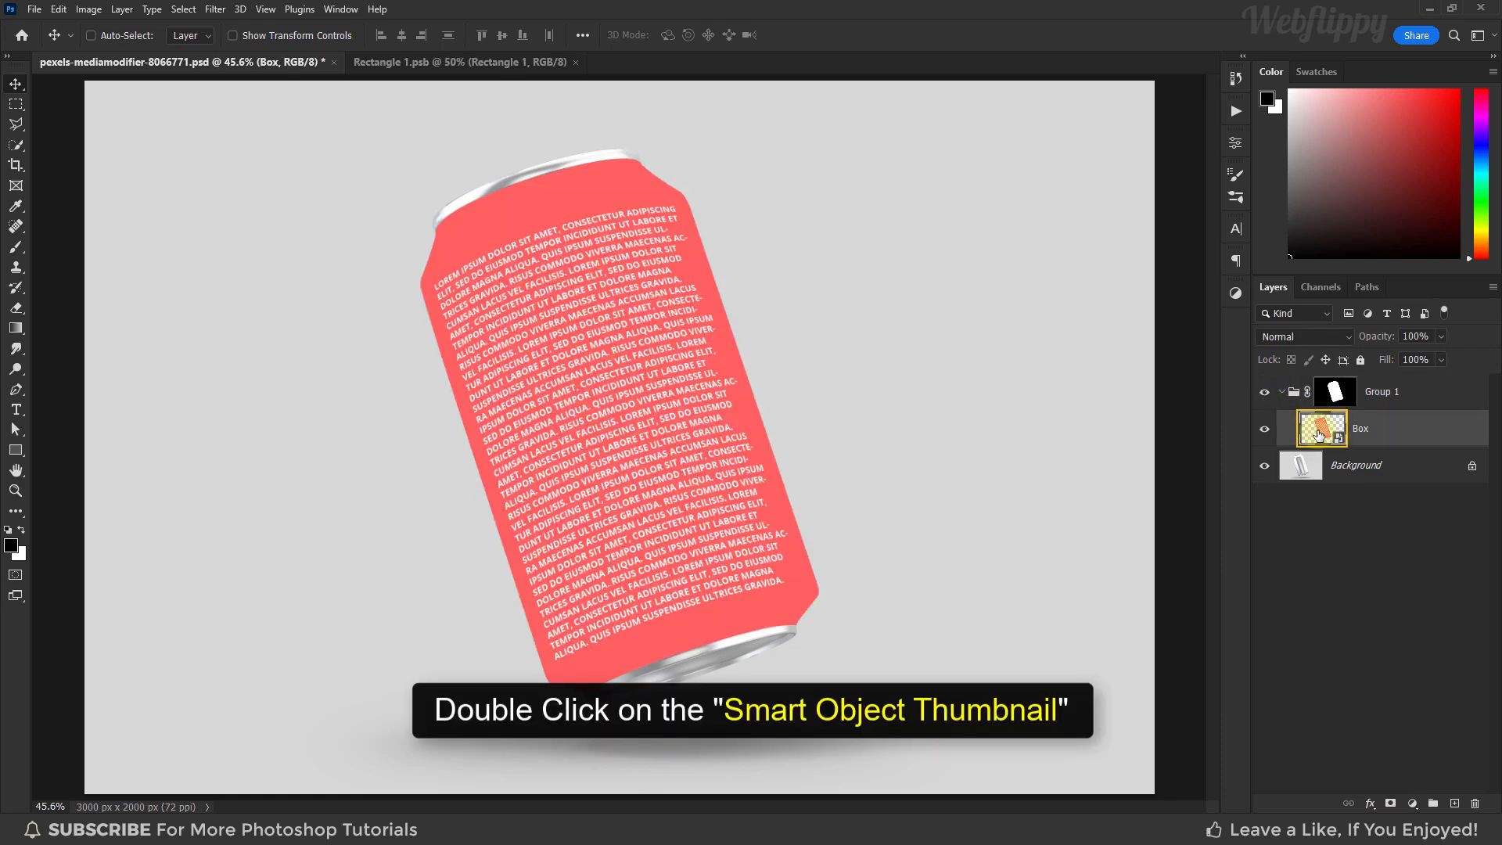
pyautogui.doubleClick(1320, 434)
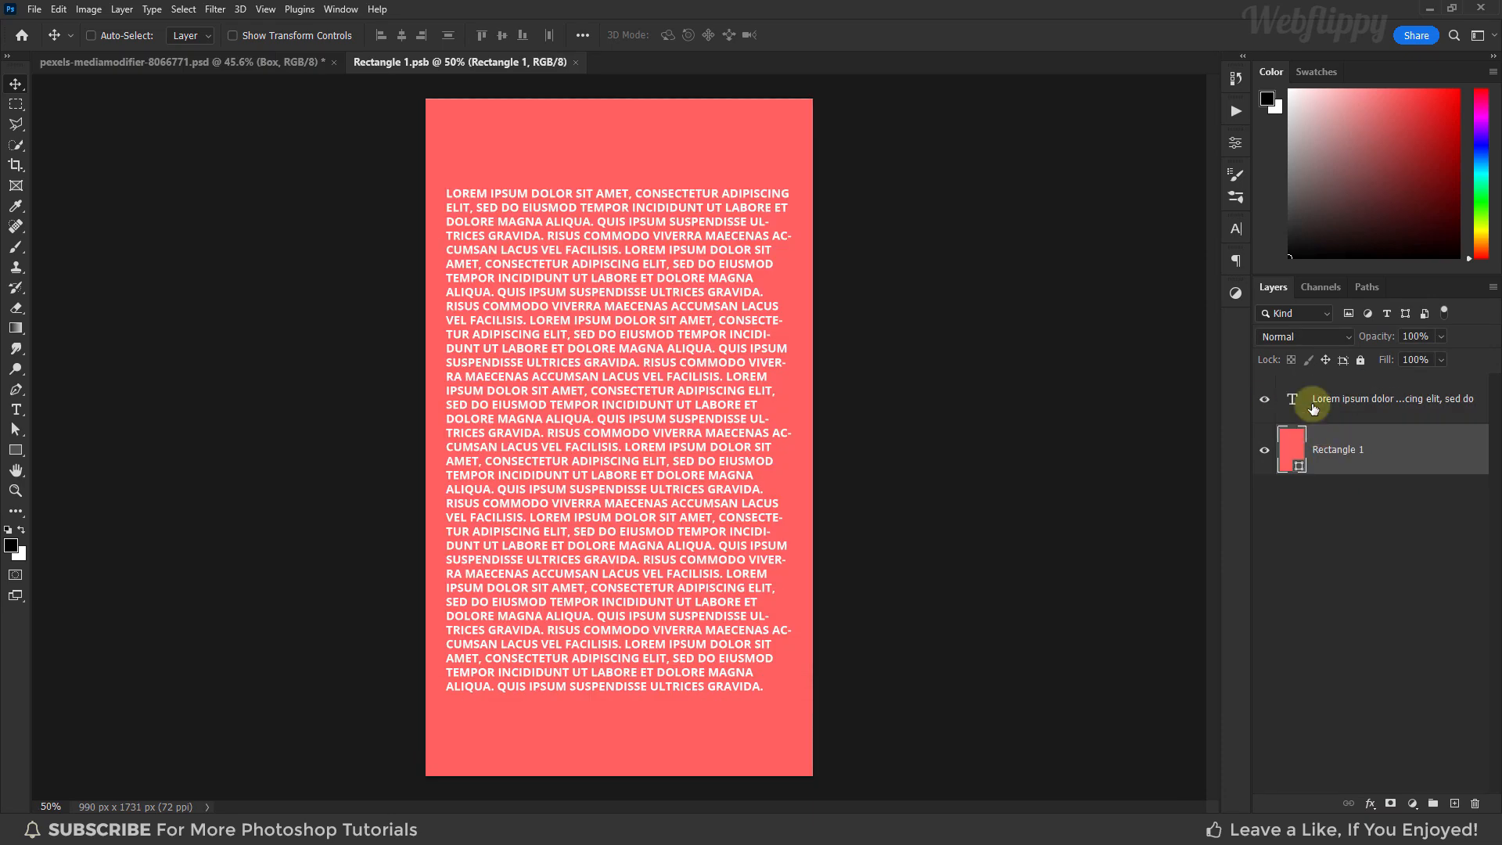
pyautogui.click(1318, 399)
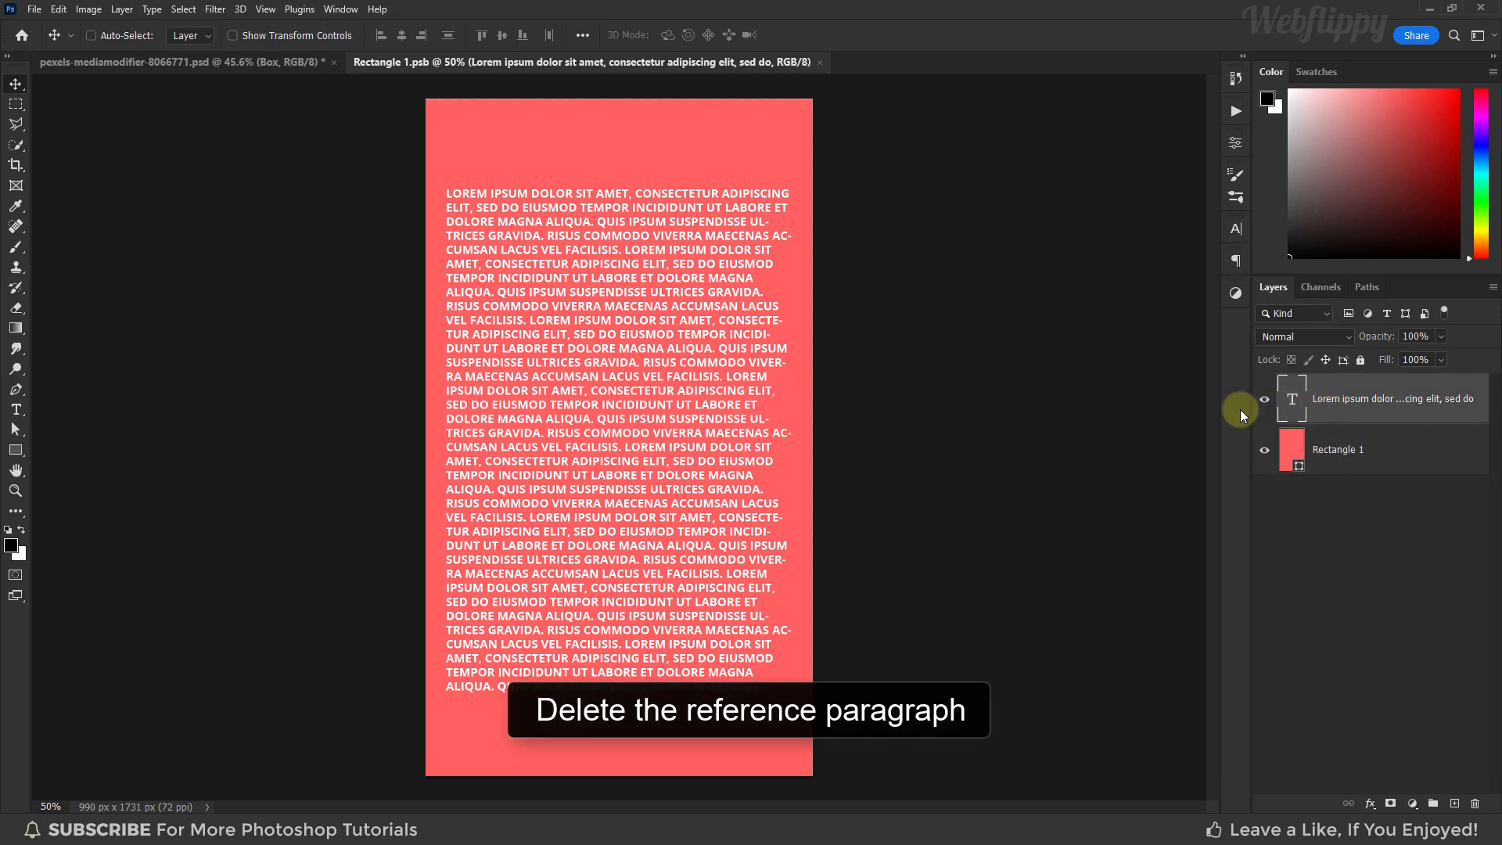
pyautogui.press('Delete')
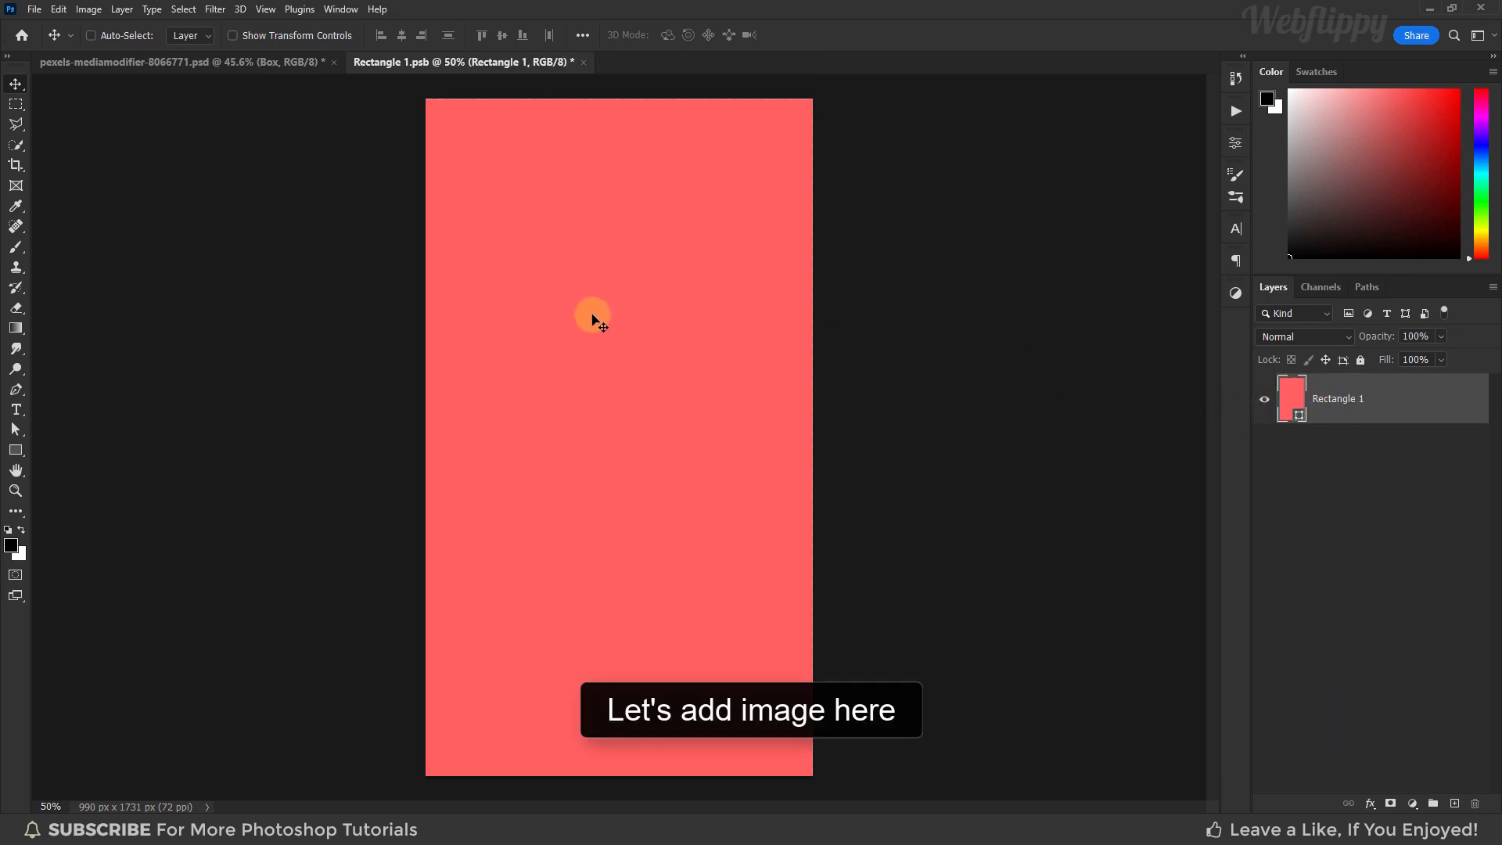
# Place the image background-7036996 as an embedded object in the label document.
pyautogui.click(34, 10)
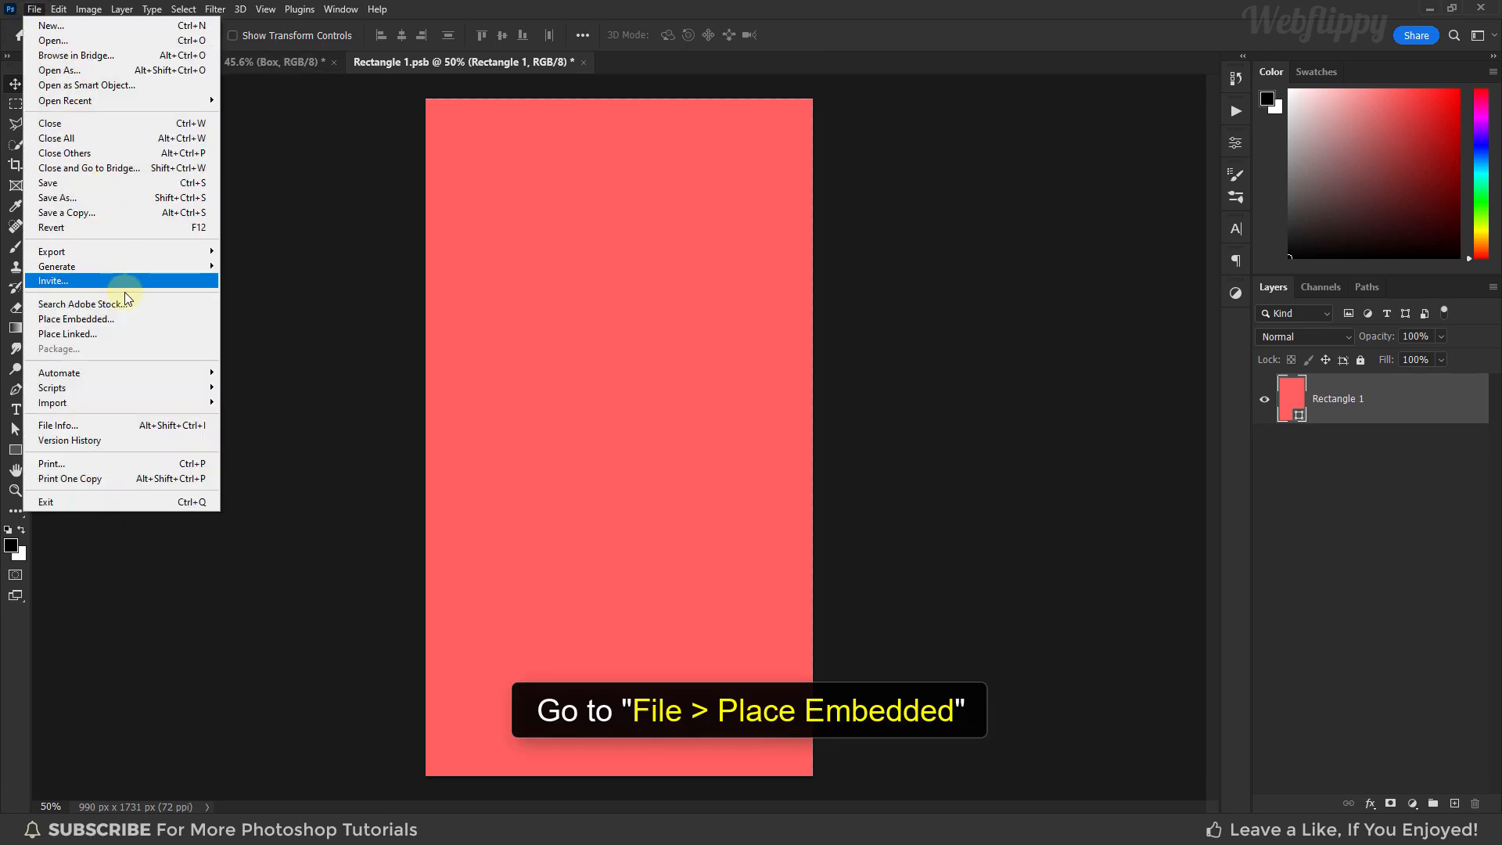
pyautogui.click(126, 317)
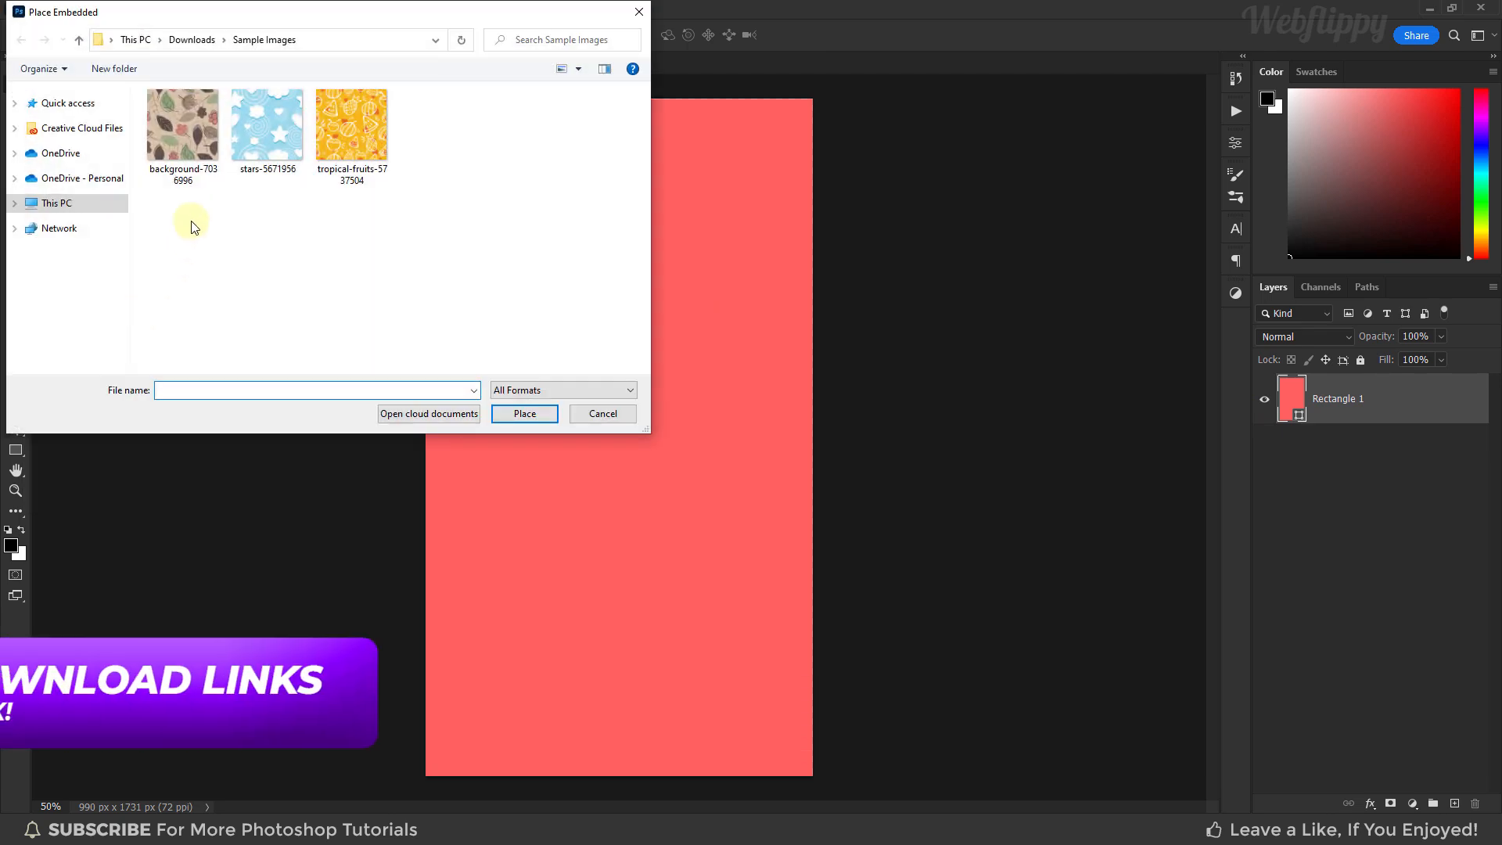
pyautogui.click(525, 414)
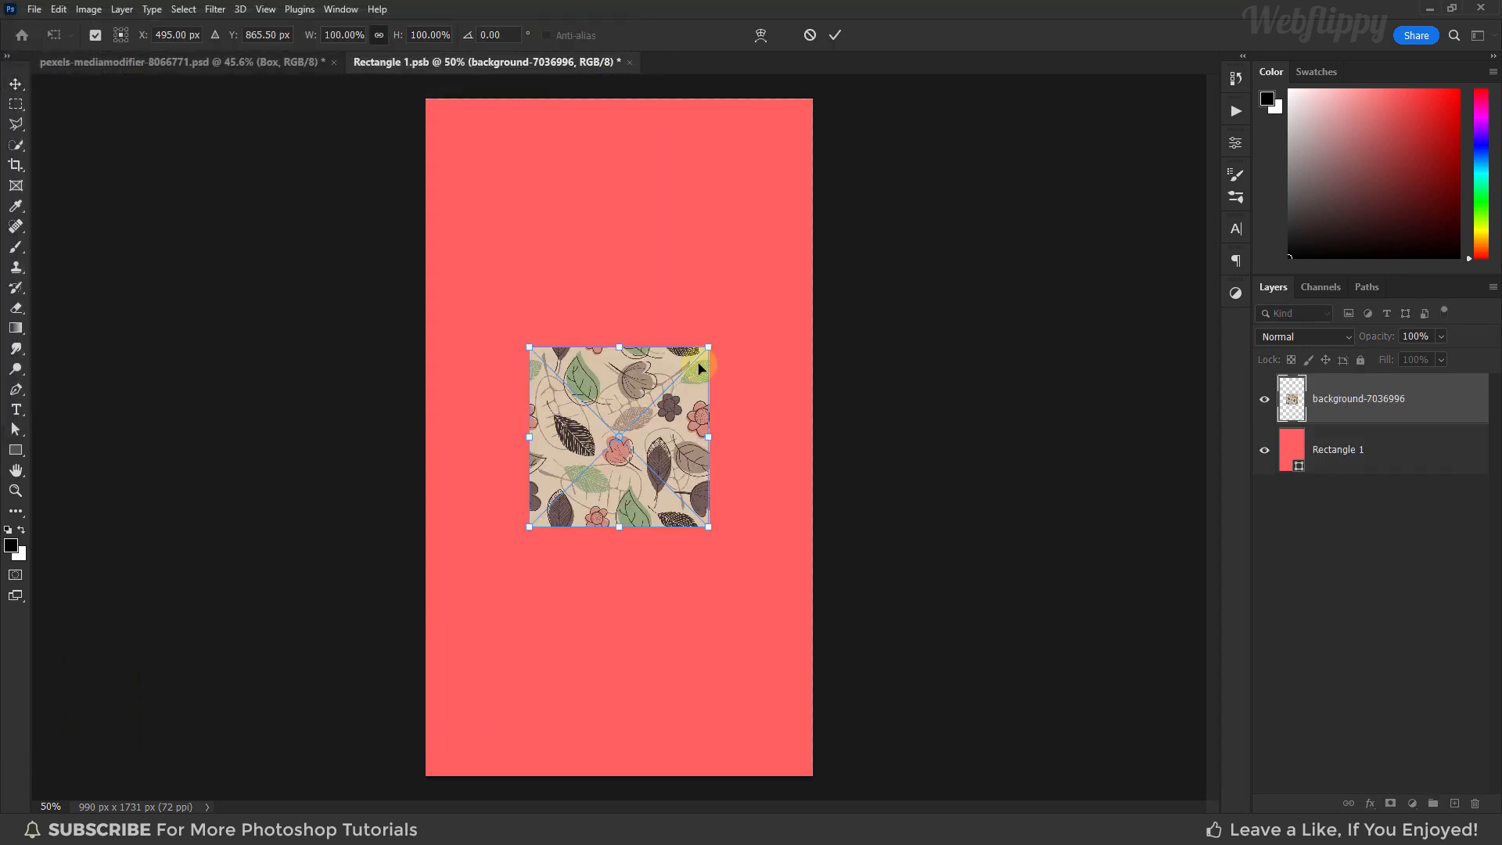
# Scale the placed pattern image proportionally from its centre to about 380% to cover the whole label, and commit the placement.
pyautogui.press('alt')
pyautogui.moveTo(707, 347); pyautogui.dragTo(945, 118)
pyautogui.moveTo(704, 392)
pyautogui.mouseDown()
pyautogui.moveTo(818, 389)
pyautogui.moveTo(687, 397)
pyautogui.moveTo(704, 392)
pyautogui.mouseUp()
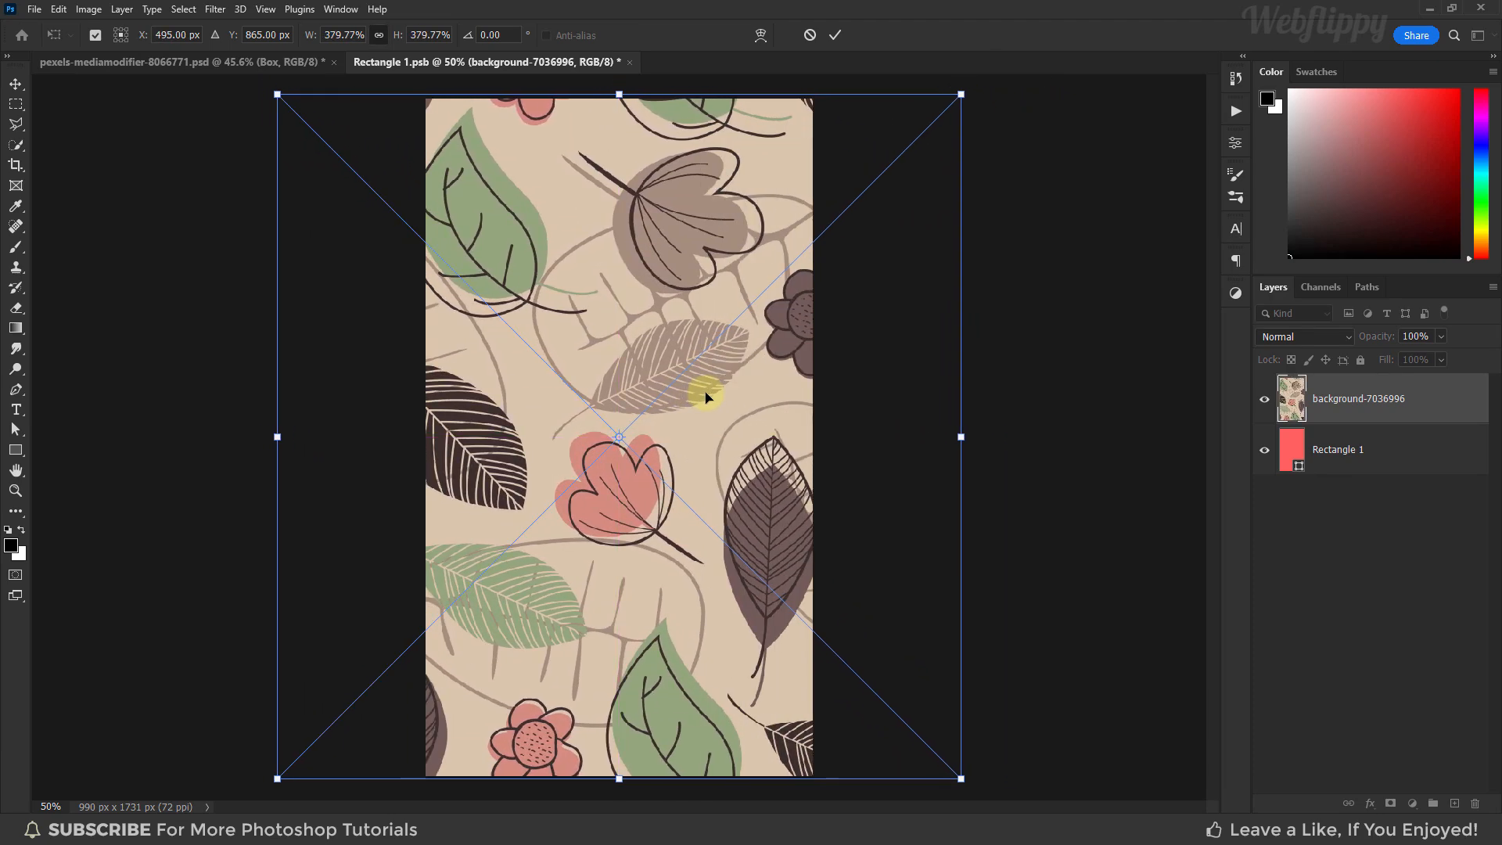
pyautogui.click(836, 35)
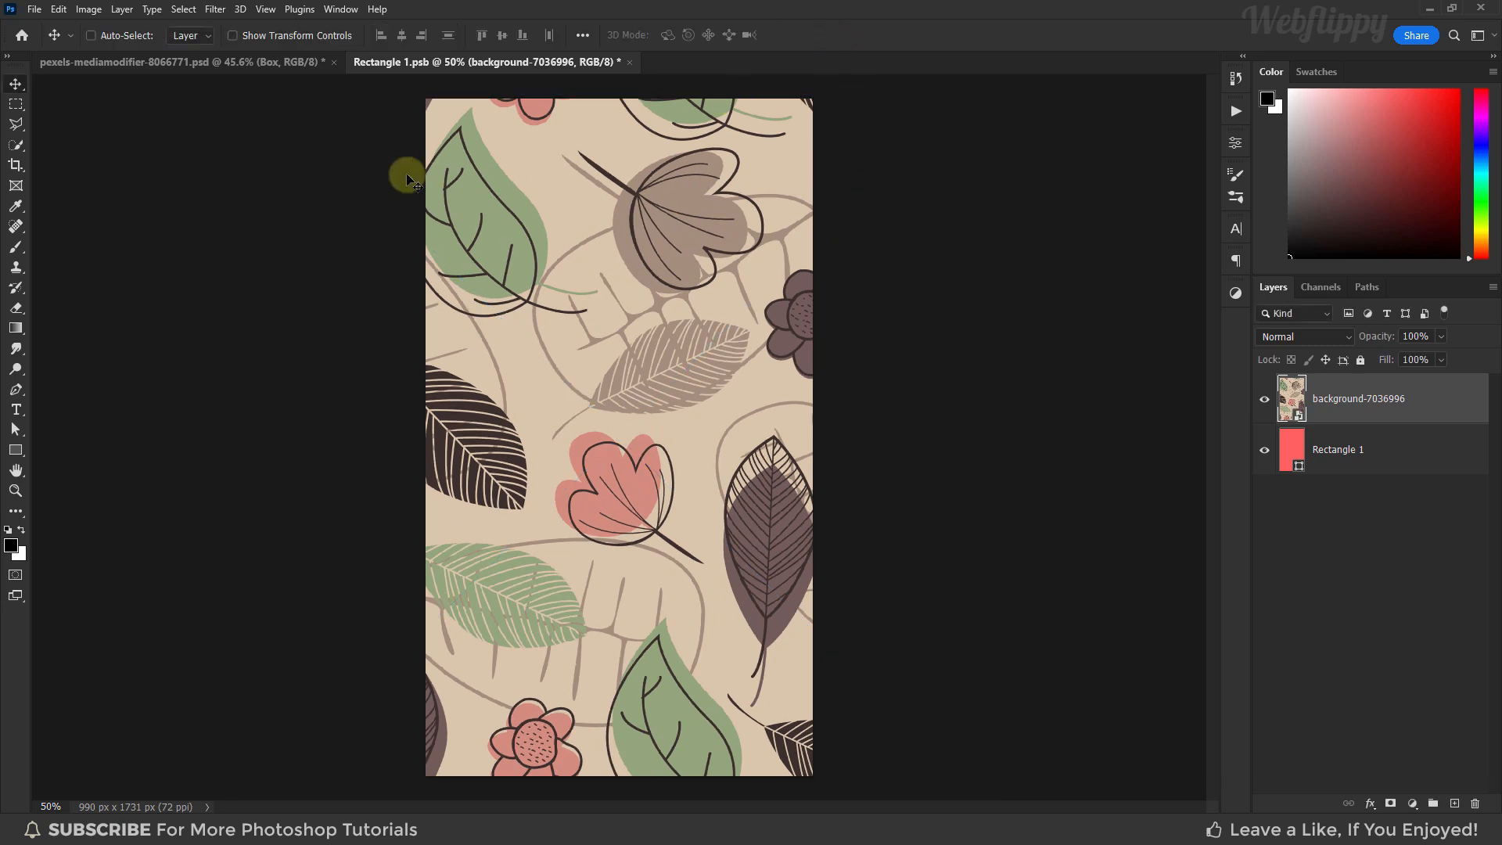
# Save the smart object contents and, back in the can document, set the Box layer's blending mode to Linear Burn.
pyautogui.hotkey('ctrl', 's')
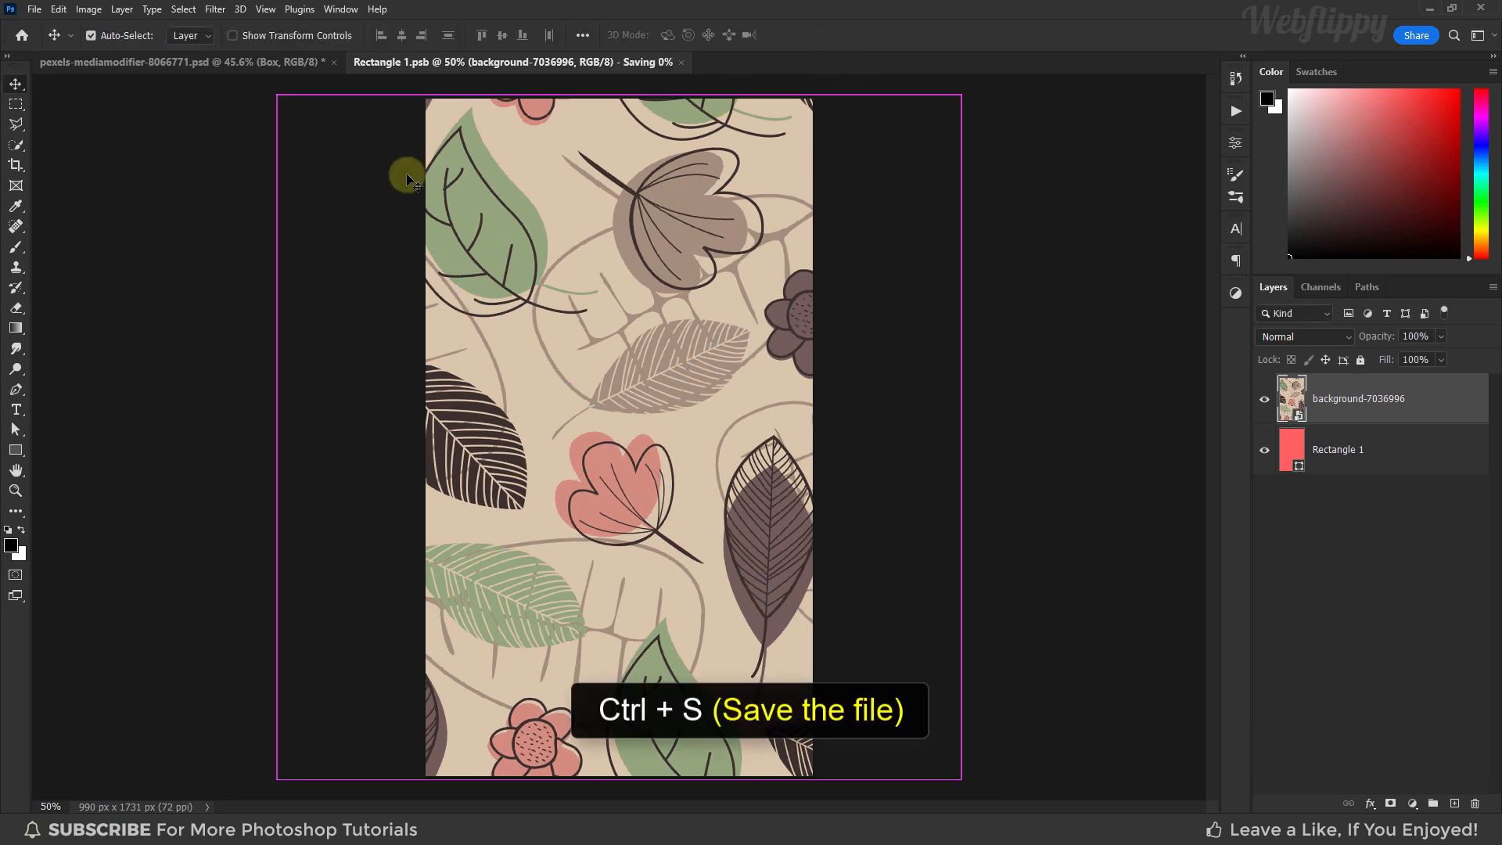
pyautogui.click(288, 71)
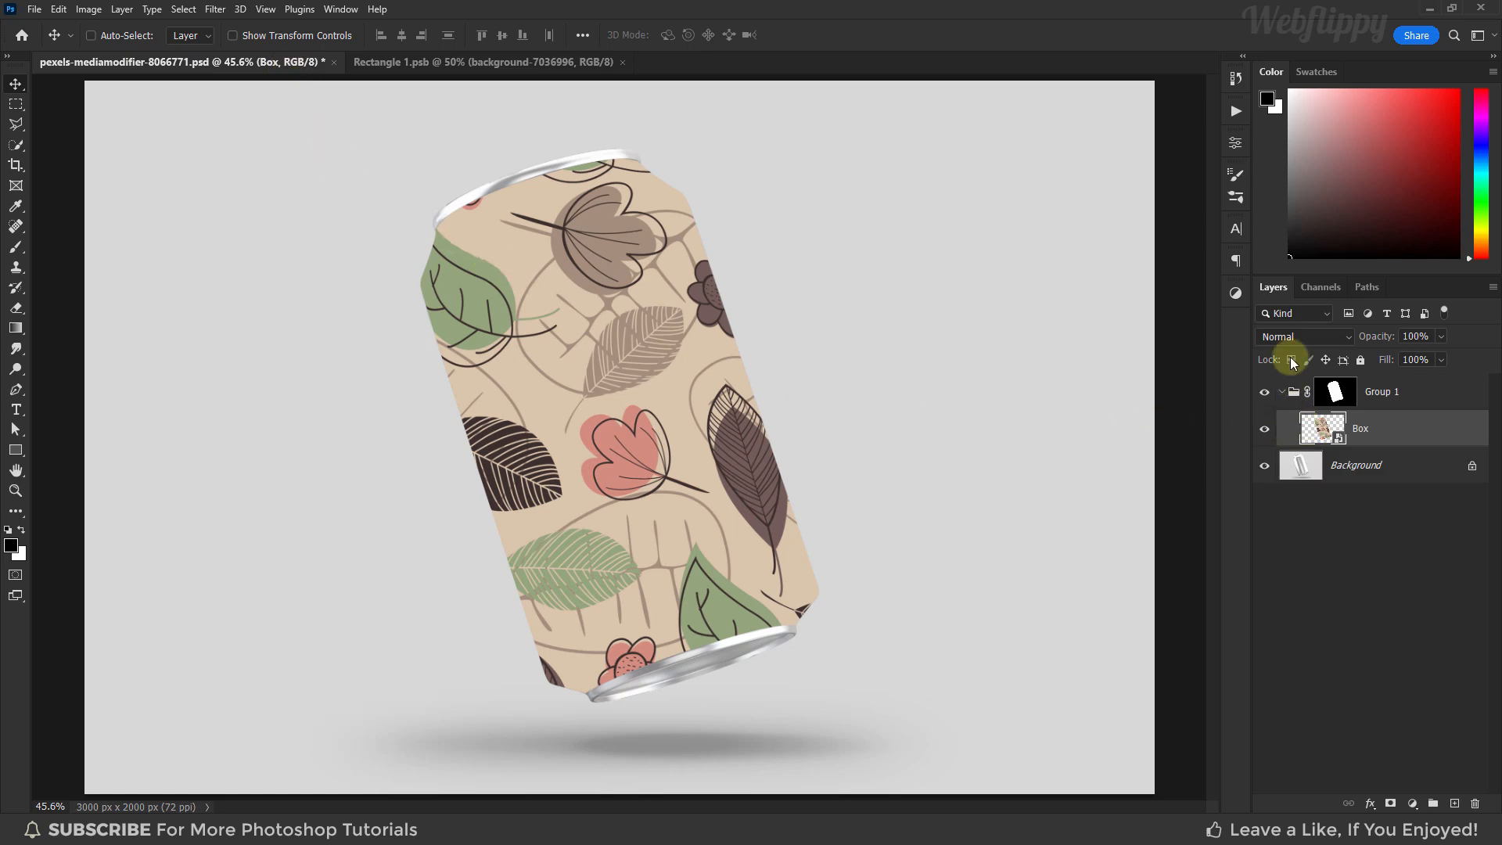
pyautogui.click(1304, 335)
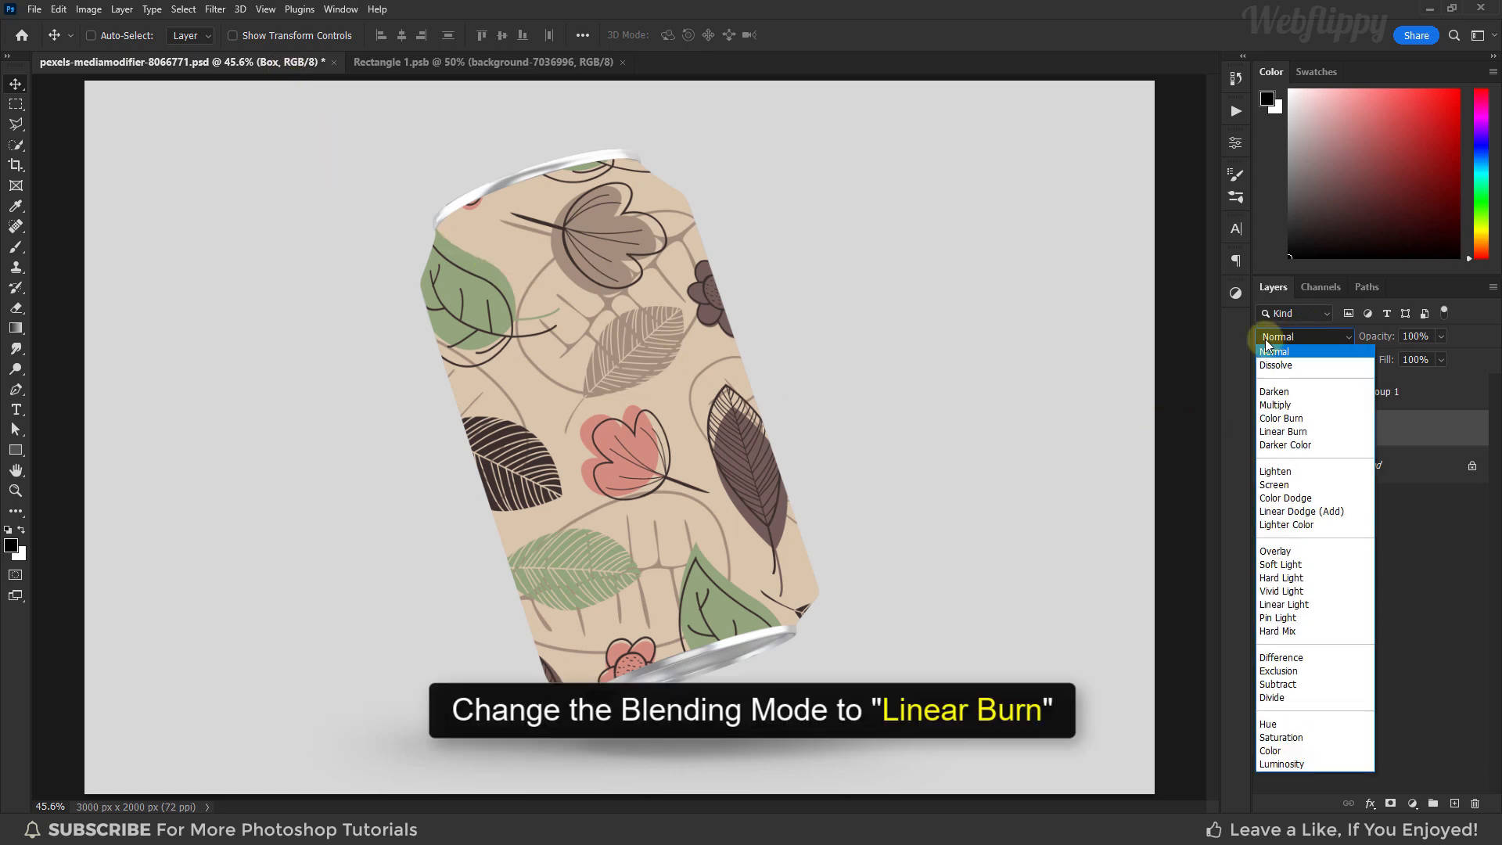
pyautogui.click(1262, 431)
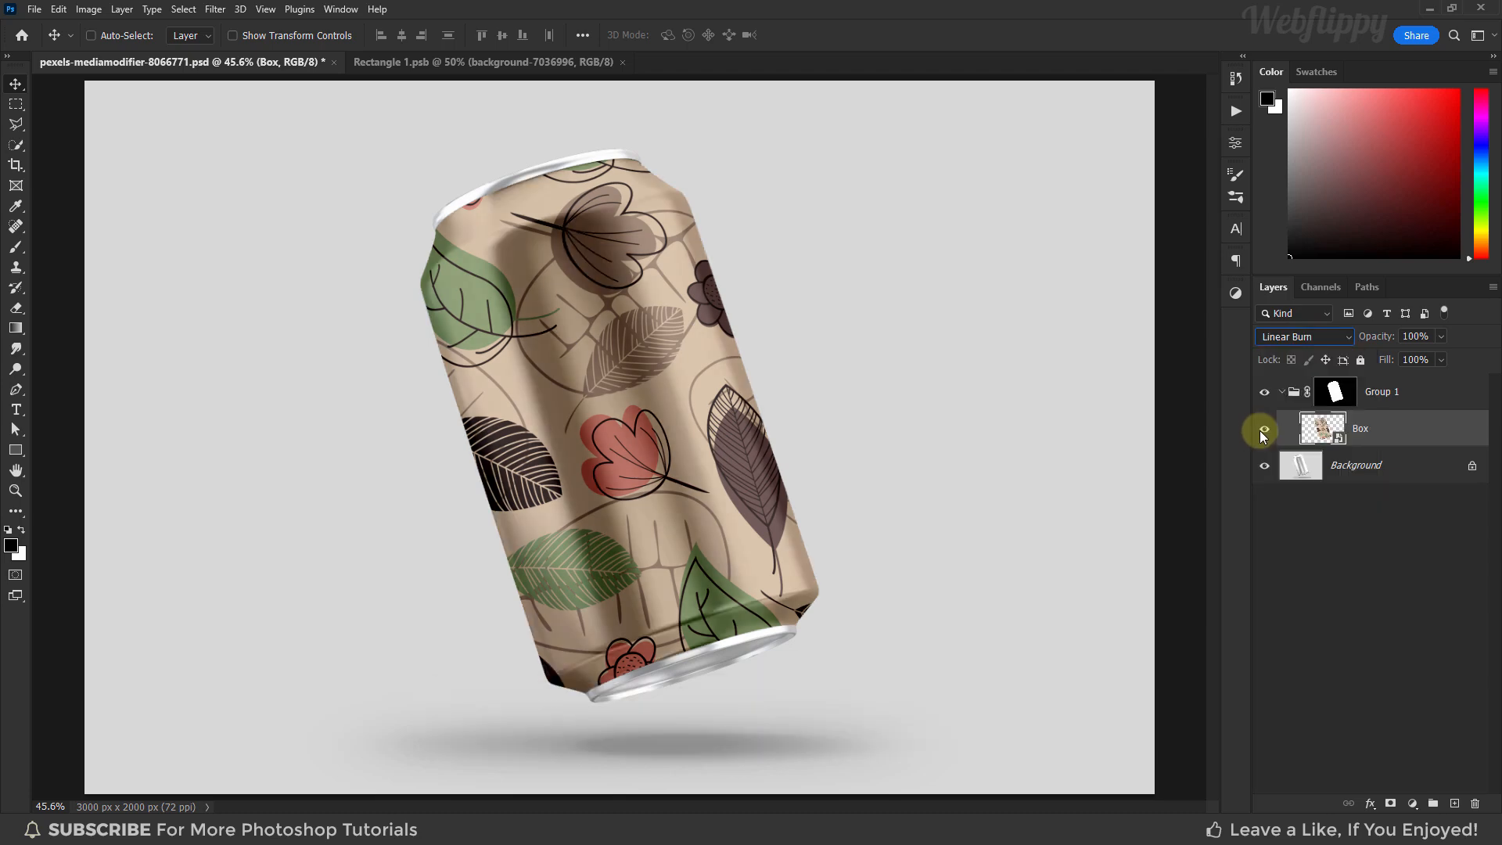
# Add a white Solid Color fill layer above the Box layer inside Group 1.
pyautogui.click(1263, 431)
pyautogui.click(1263, 431)
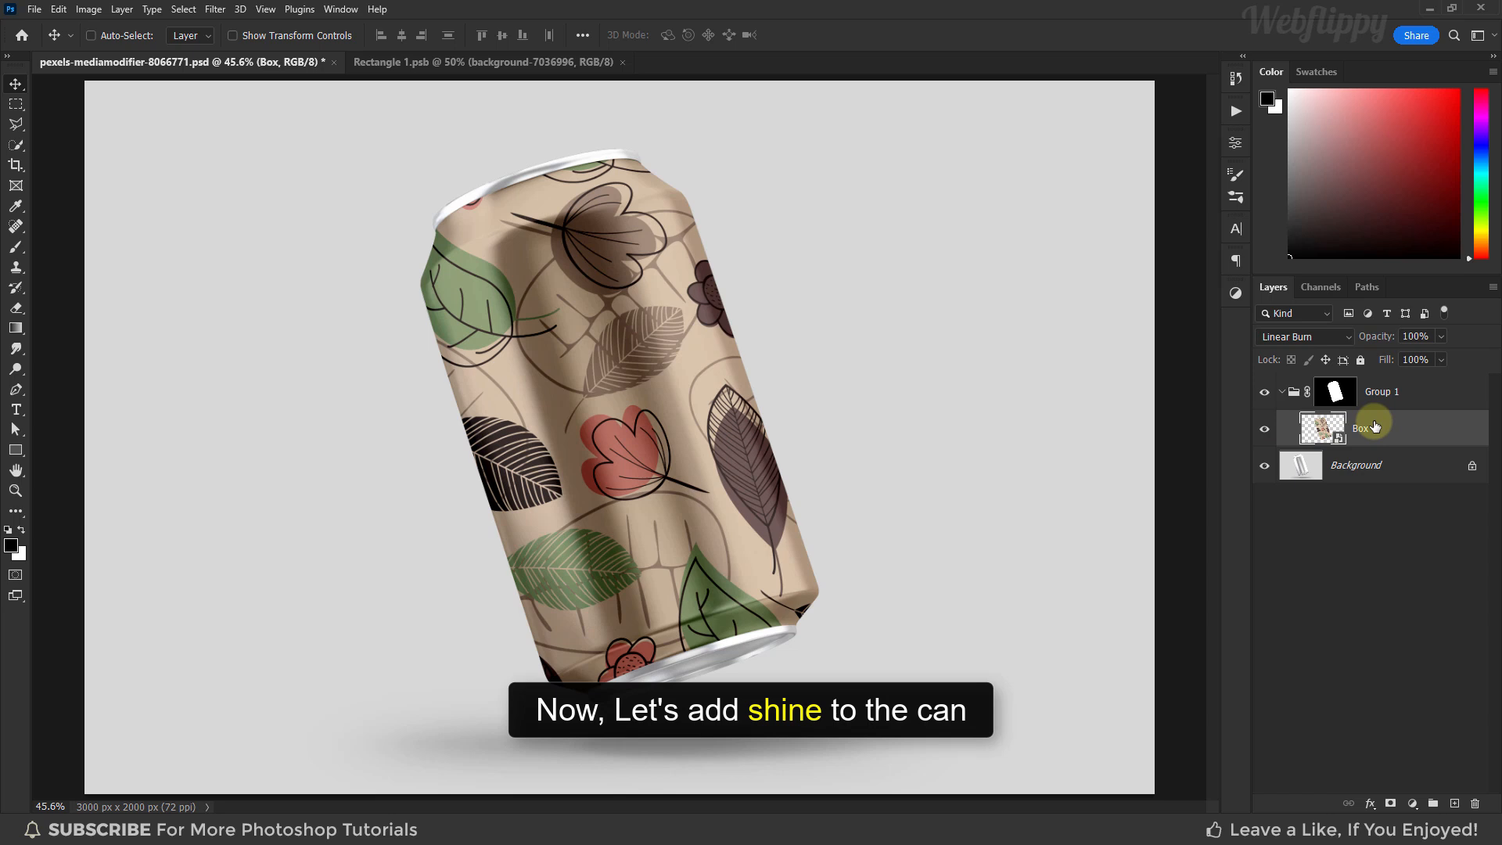
pyautogui.click(1412, 803)
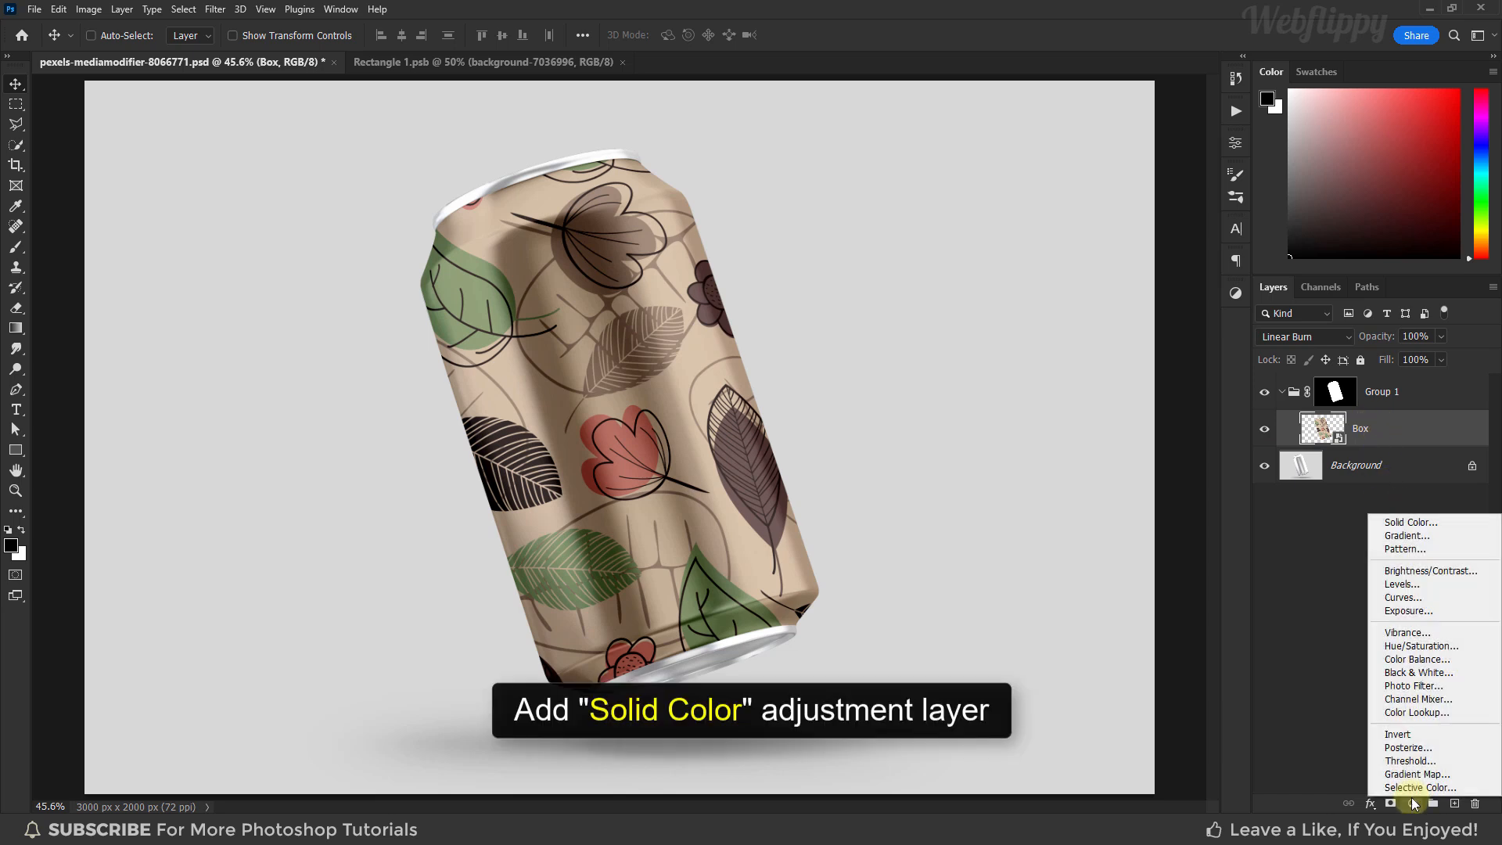
pyautogui.click(1430, 522)
pyautogui.moveTo(949, 302); pyautogui.dragTo(871, 219)
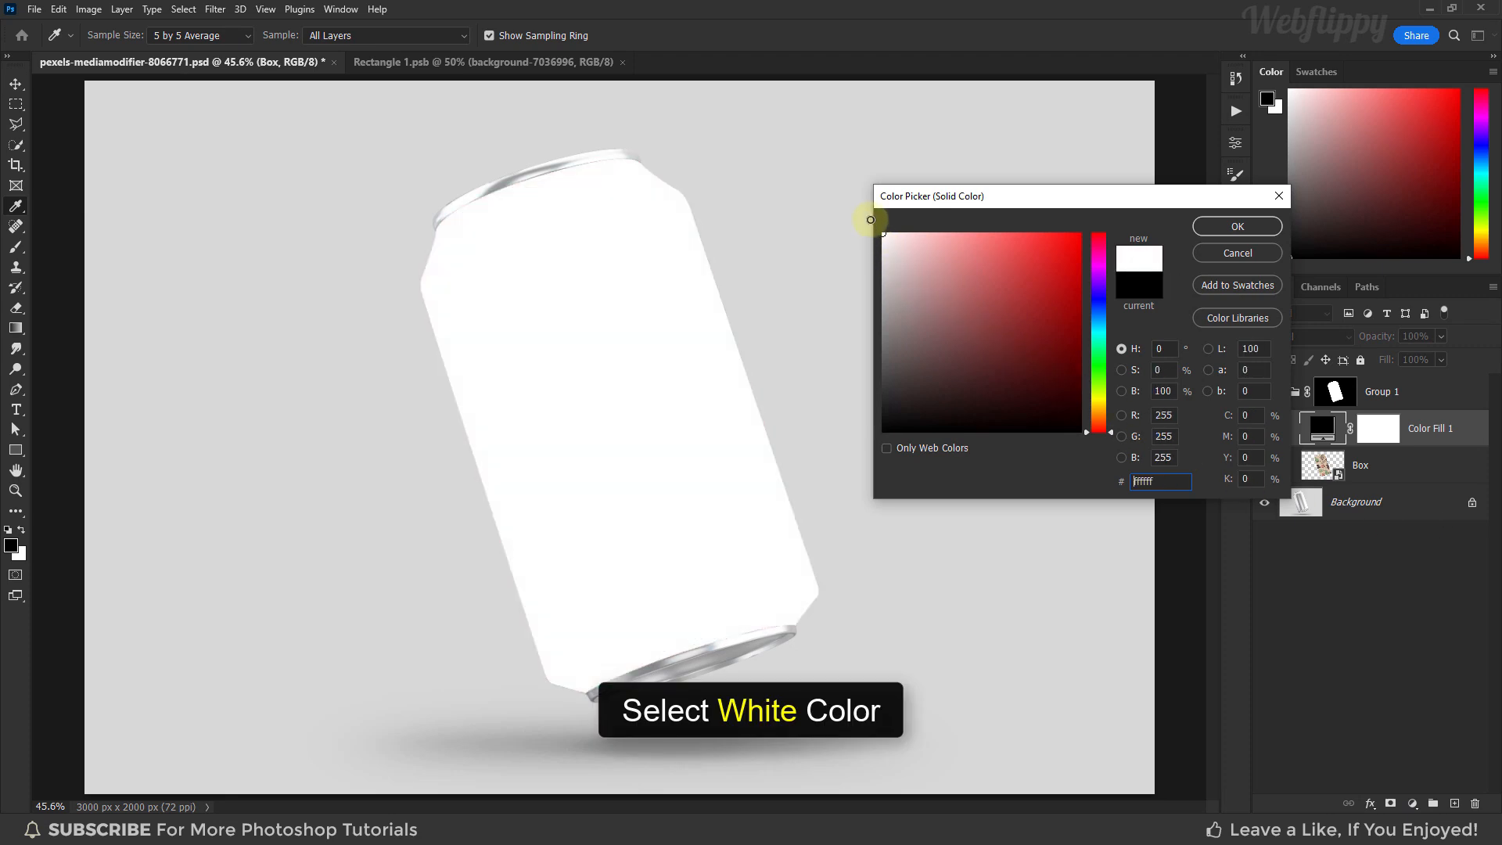
pyautogui.click(1212, 225)
# Set the white fill layer's blending mode to Soft Light and compare the can with and without it.
pyautogui.click(1308, 336)
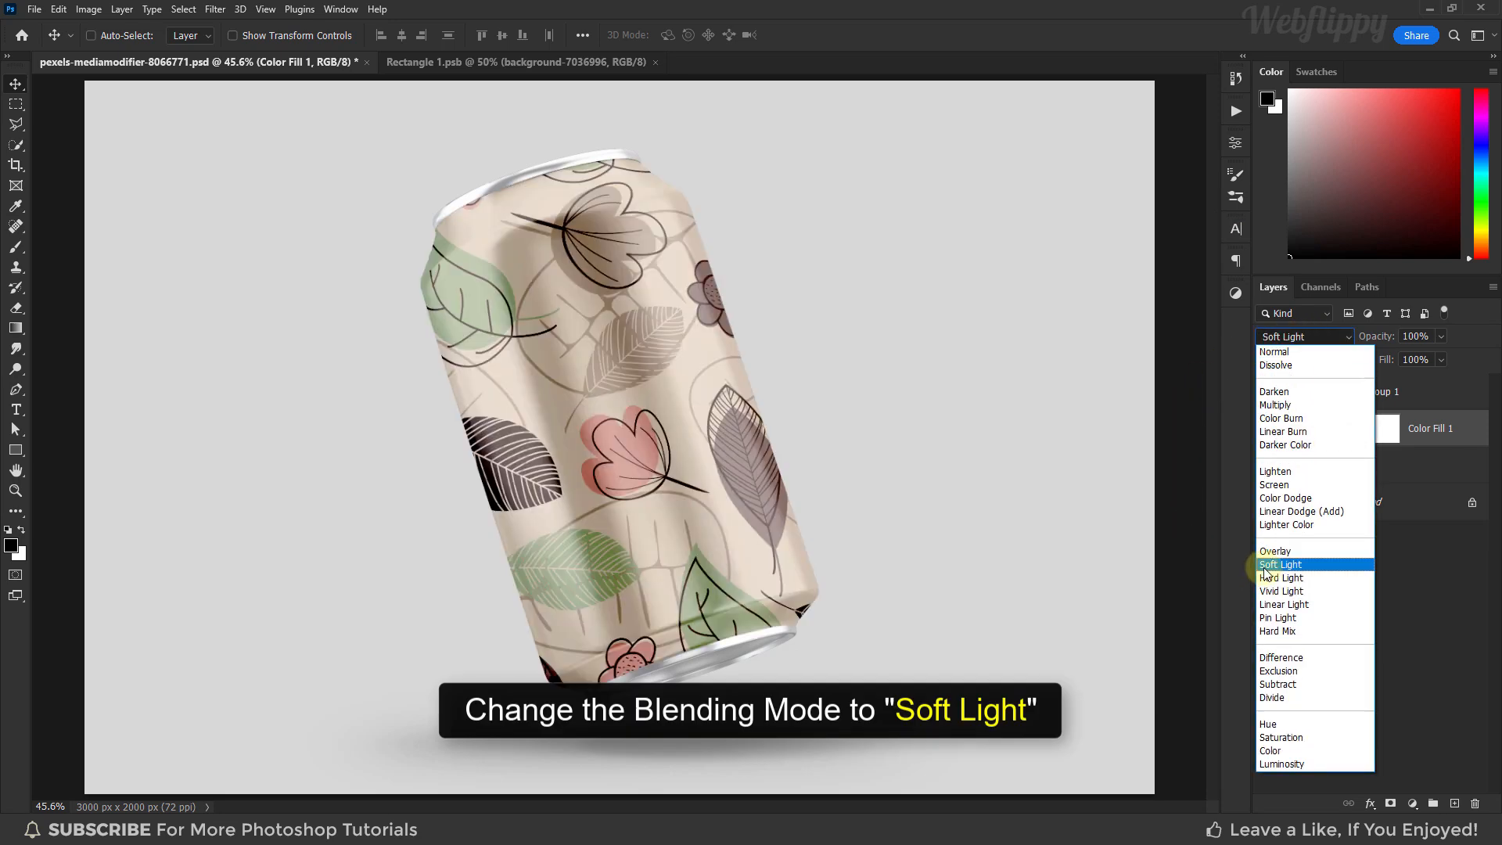
pyautogui.click(1265, 567)
pyautogui.click(1266, 435)
pyautogui.click(1266, 435)
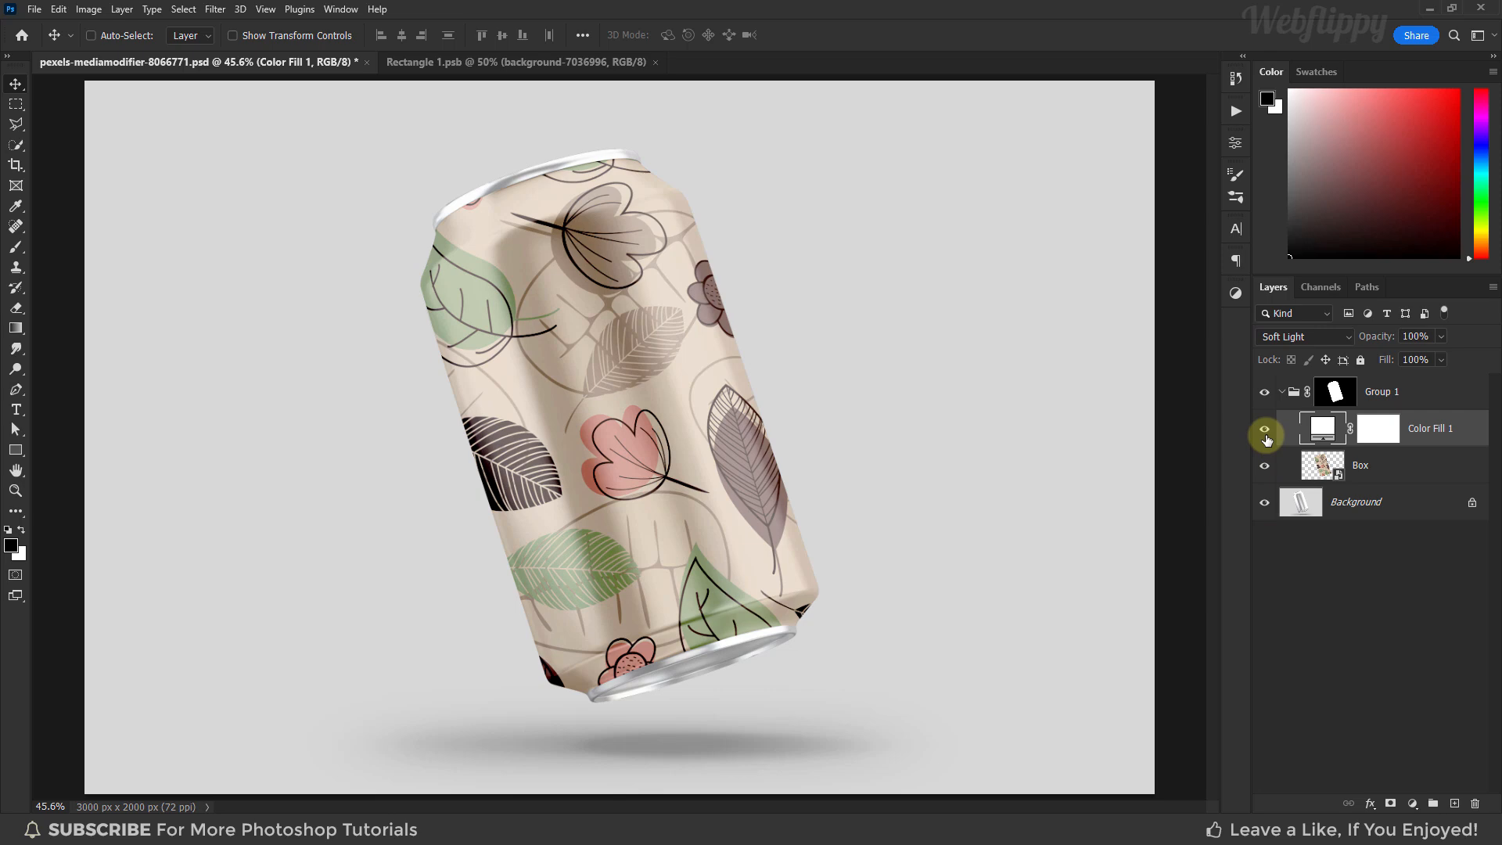
# In the white fill layer's blending options, split the Underlying Layer black Blend If slider to 130 / 255.
pyautogui.rightClick(1460, 431)
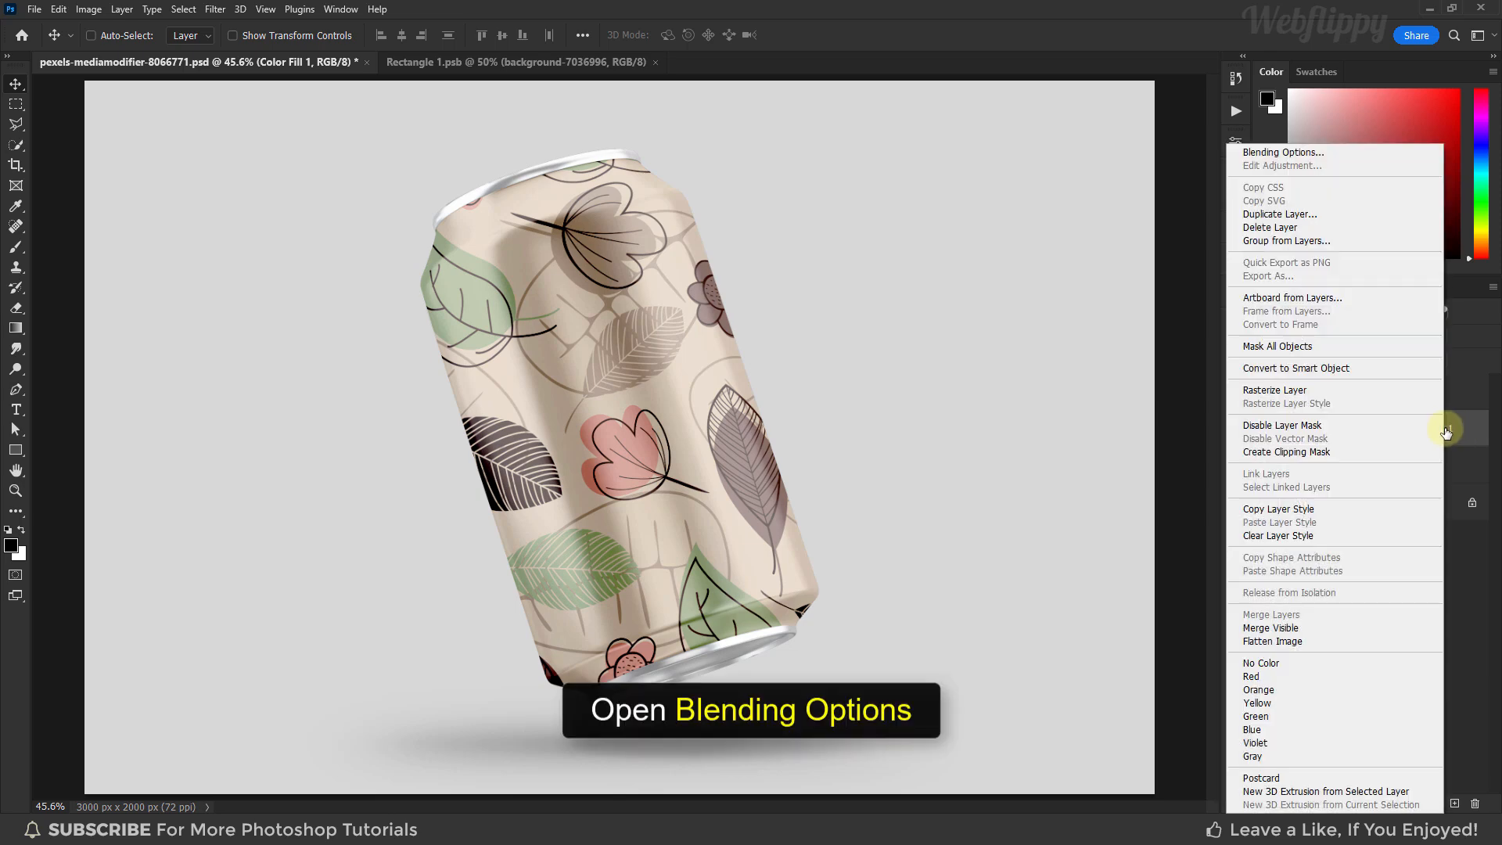
pyautogui.click(1347, 152)
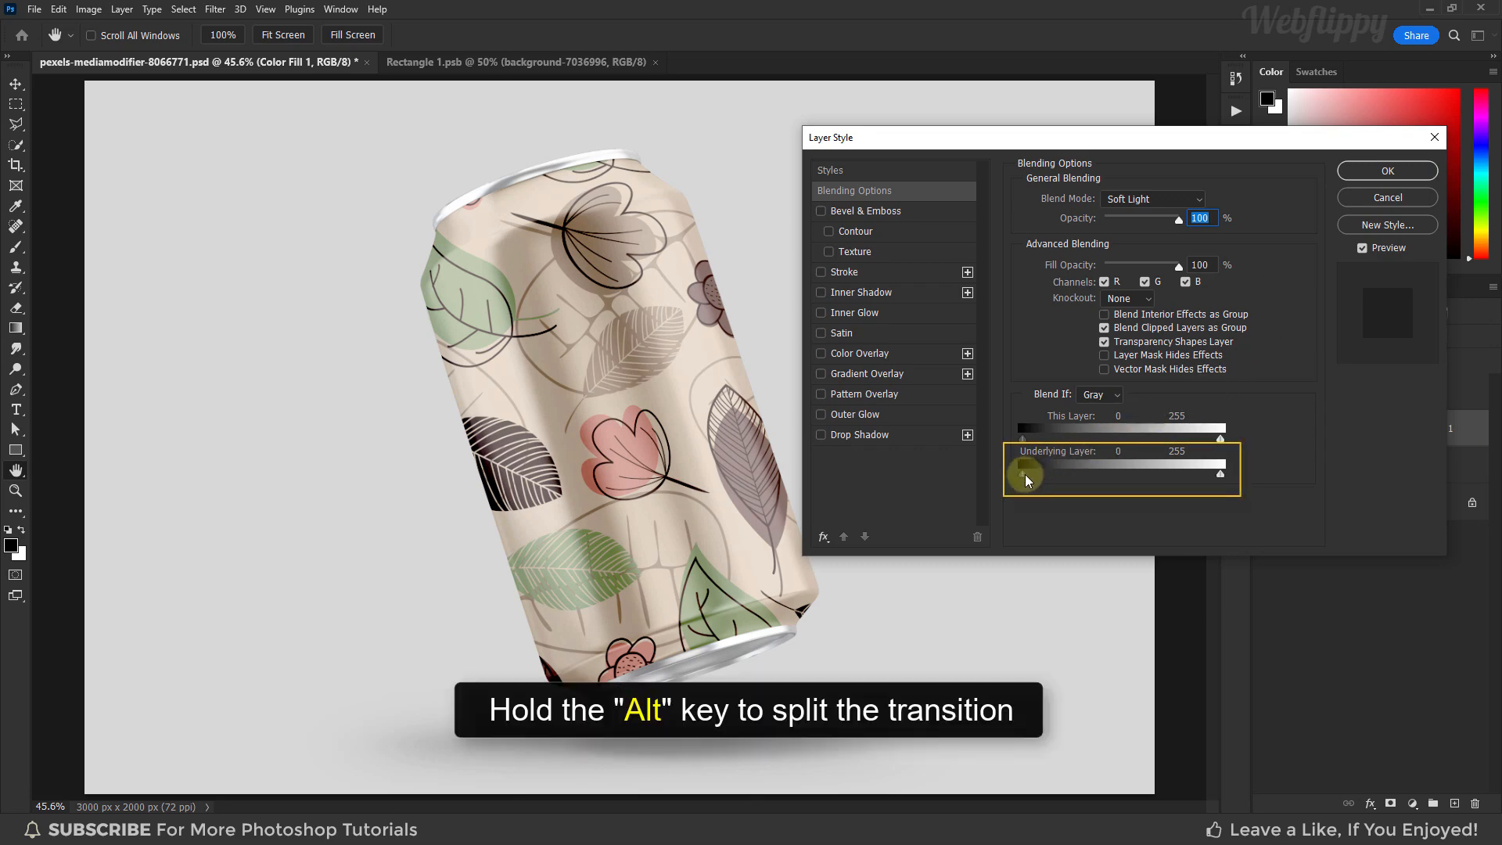
pyautogui.moveTo(1027, 475); pyautogui.dragTo(1248, 479)
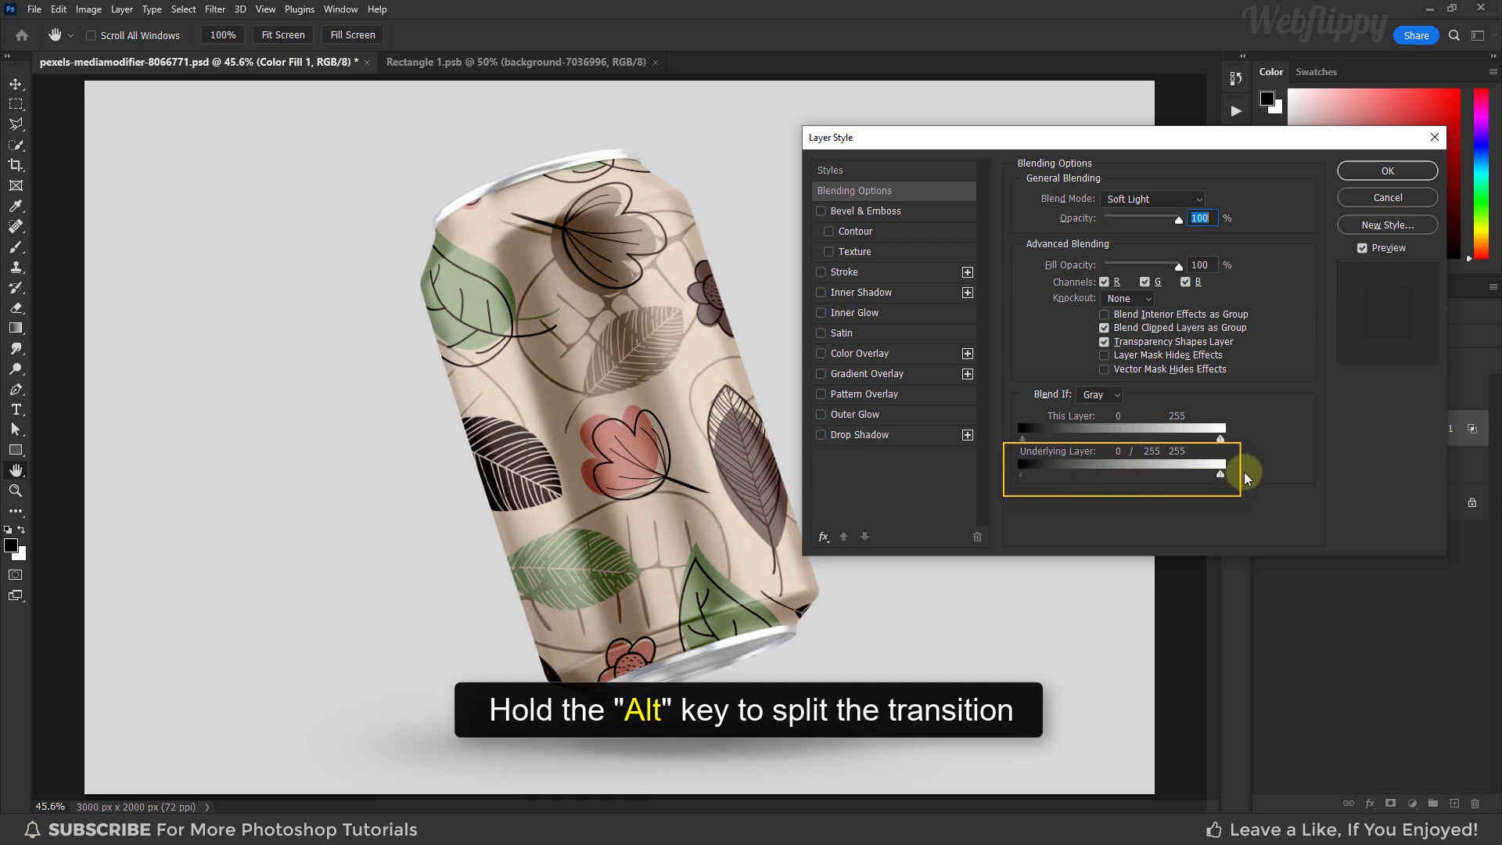
pyautogui.moveTo(1028, 479); pyautogui.dragTo(1143, 474)
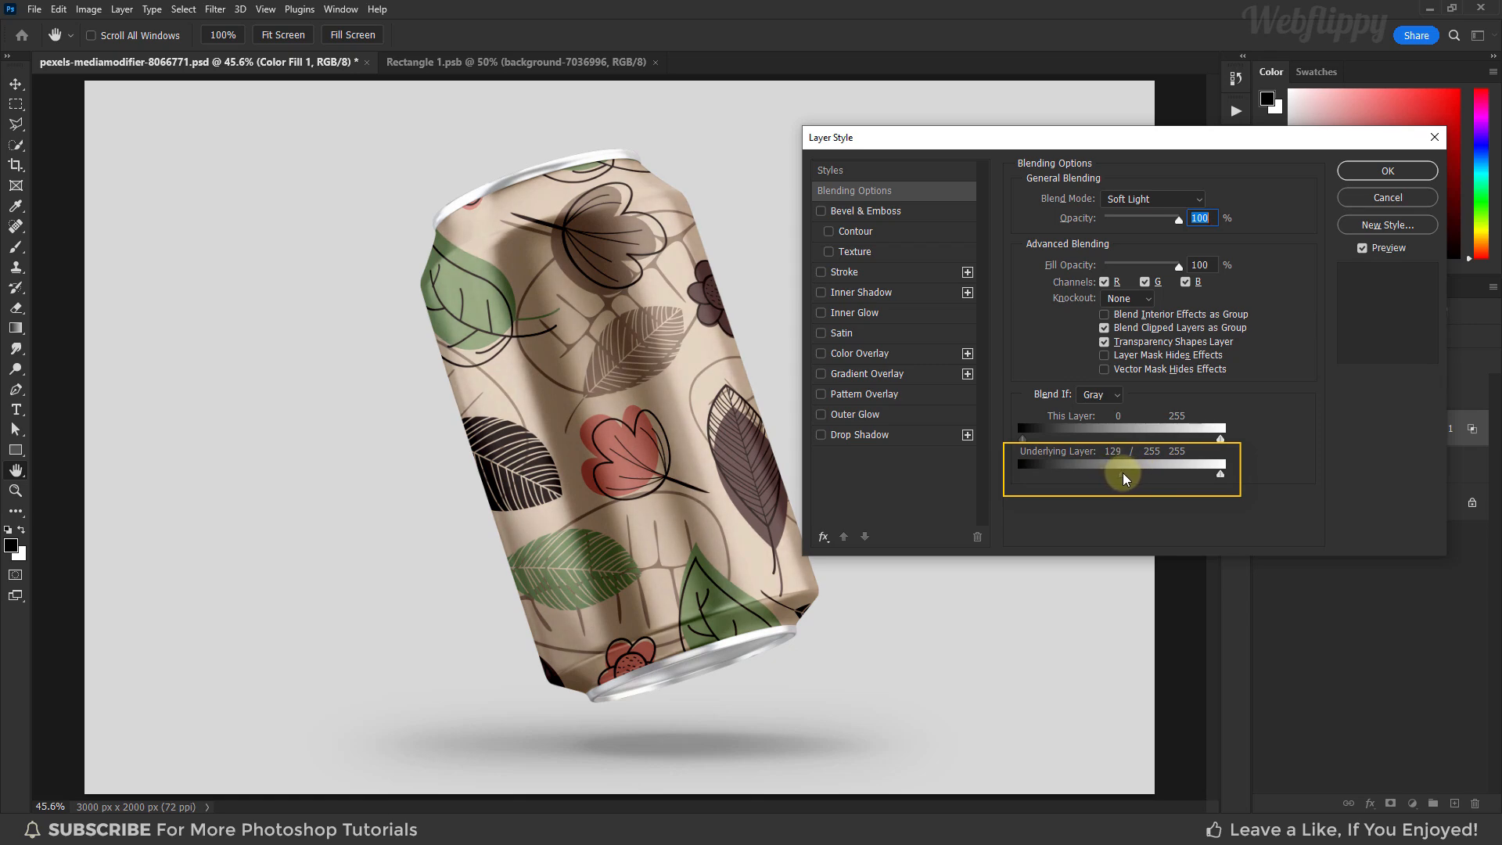
pyautogui.moveTo(1125, 475); pyautogui.dragTo(1123, 473)
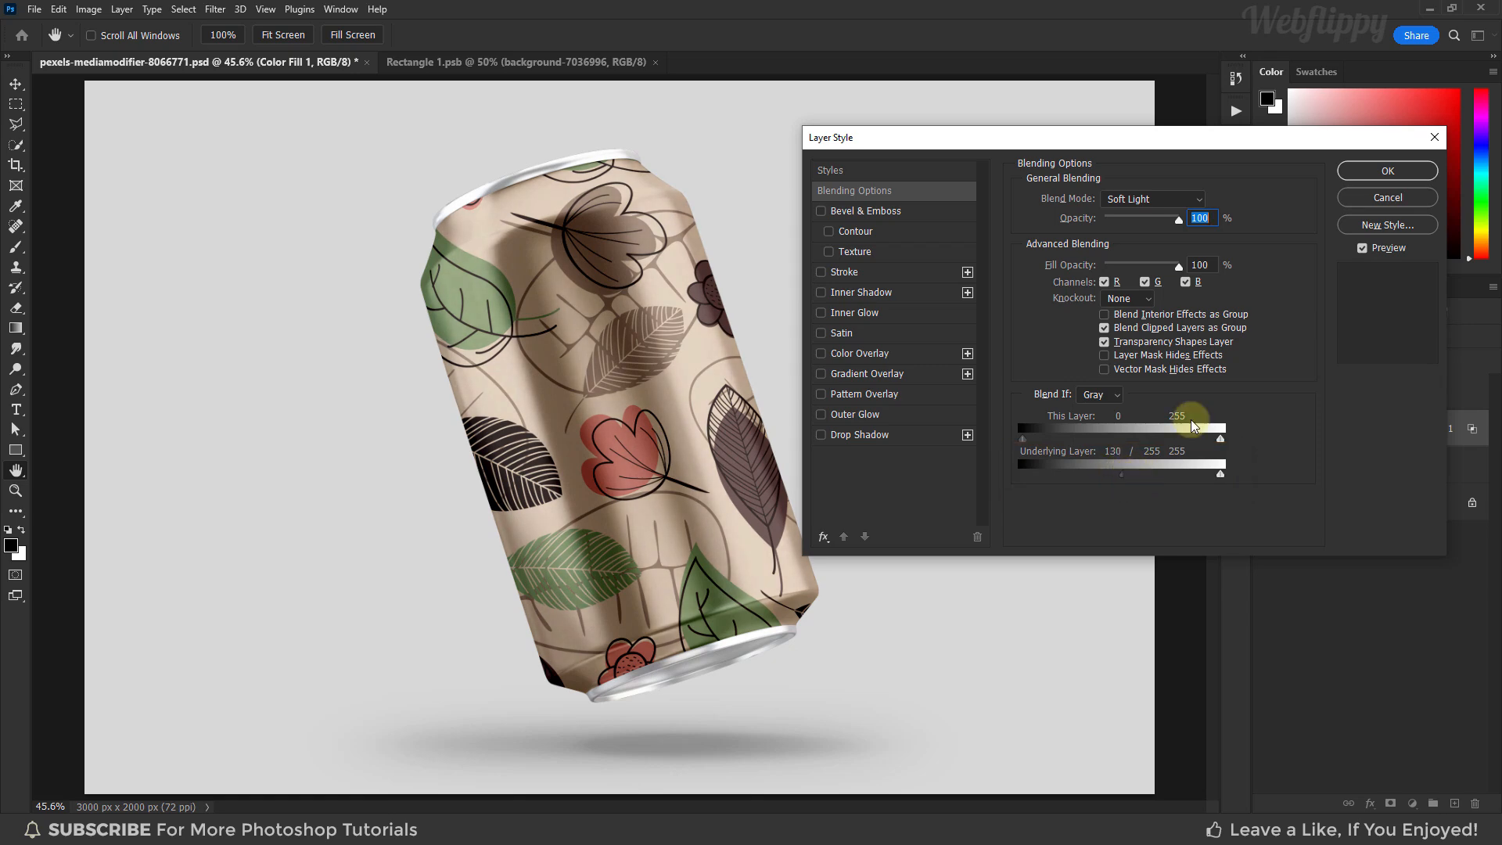
pyautogui.click(1374, 172)
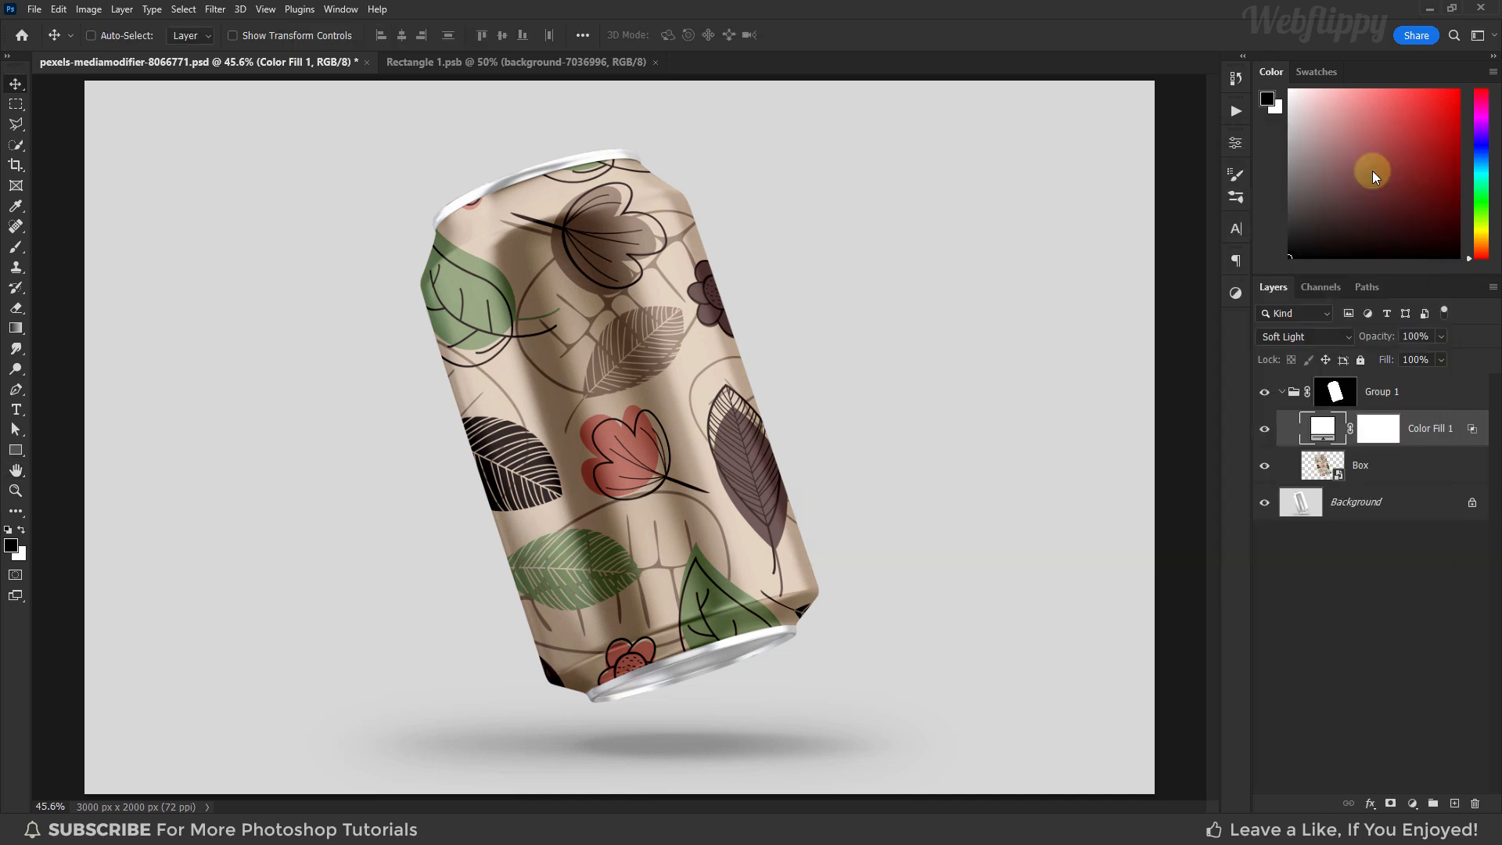
# Rename the white fill layer to Highlight and compare the can with and without its shine.
pyautogui.write('Highlight')
pyautogui.press('Return')
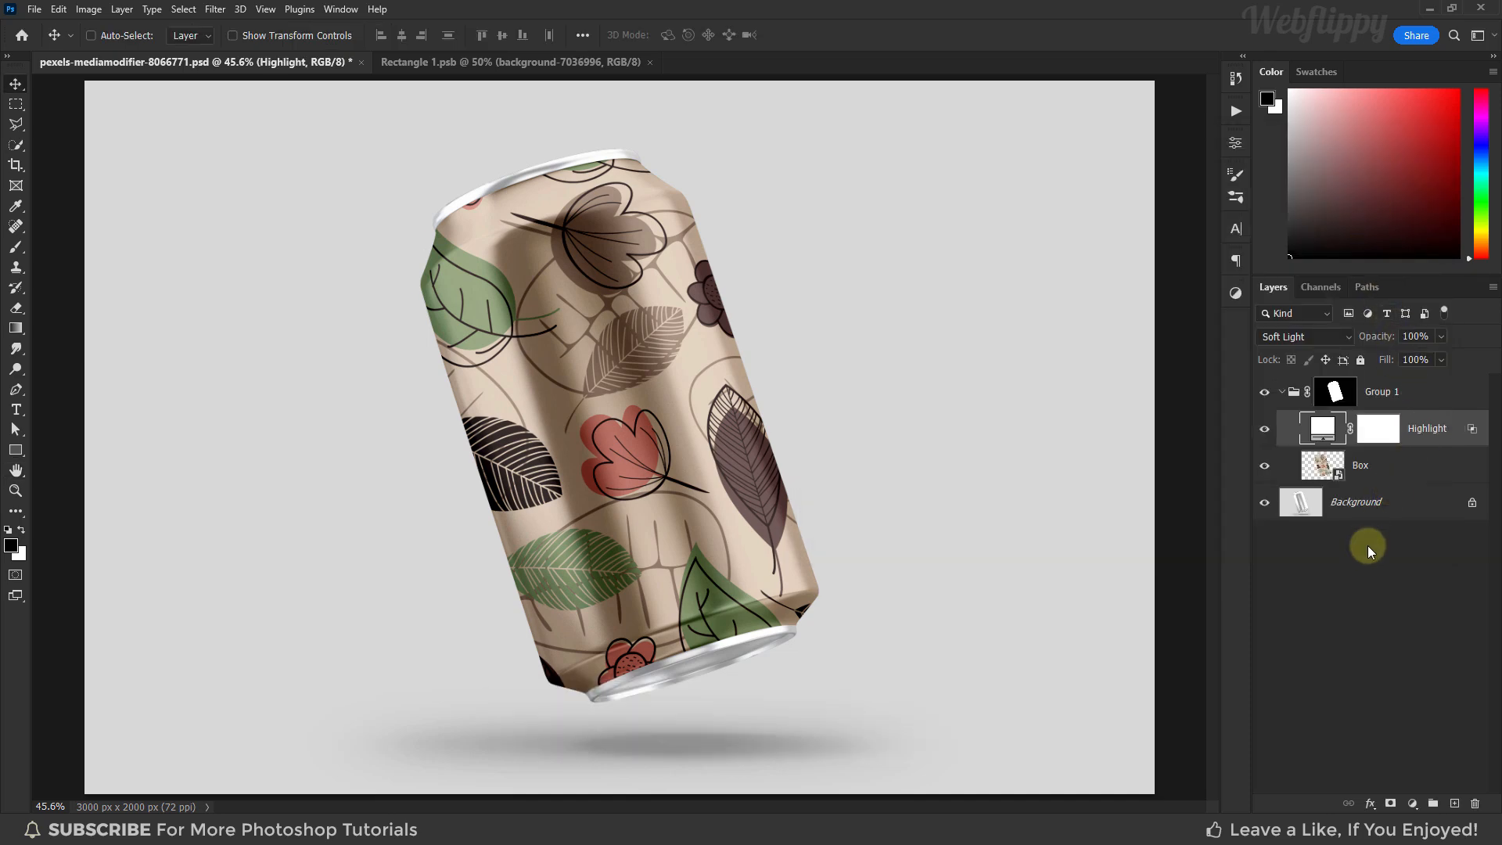
pyautogui.click(1269, 438)
pyautogui.click(1269, 436)
pyautogui.click(1270, 438)
pyautogui.click(1269, 436)
# Load the saved "Full - Can Selection" channel as a new selection.
pyautogui.scroll(-1, 1025, 422)
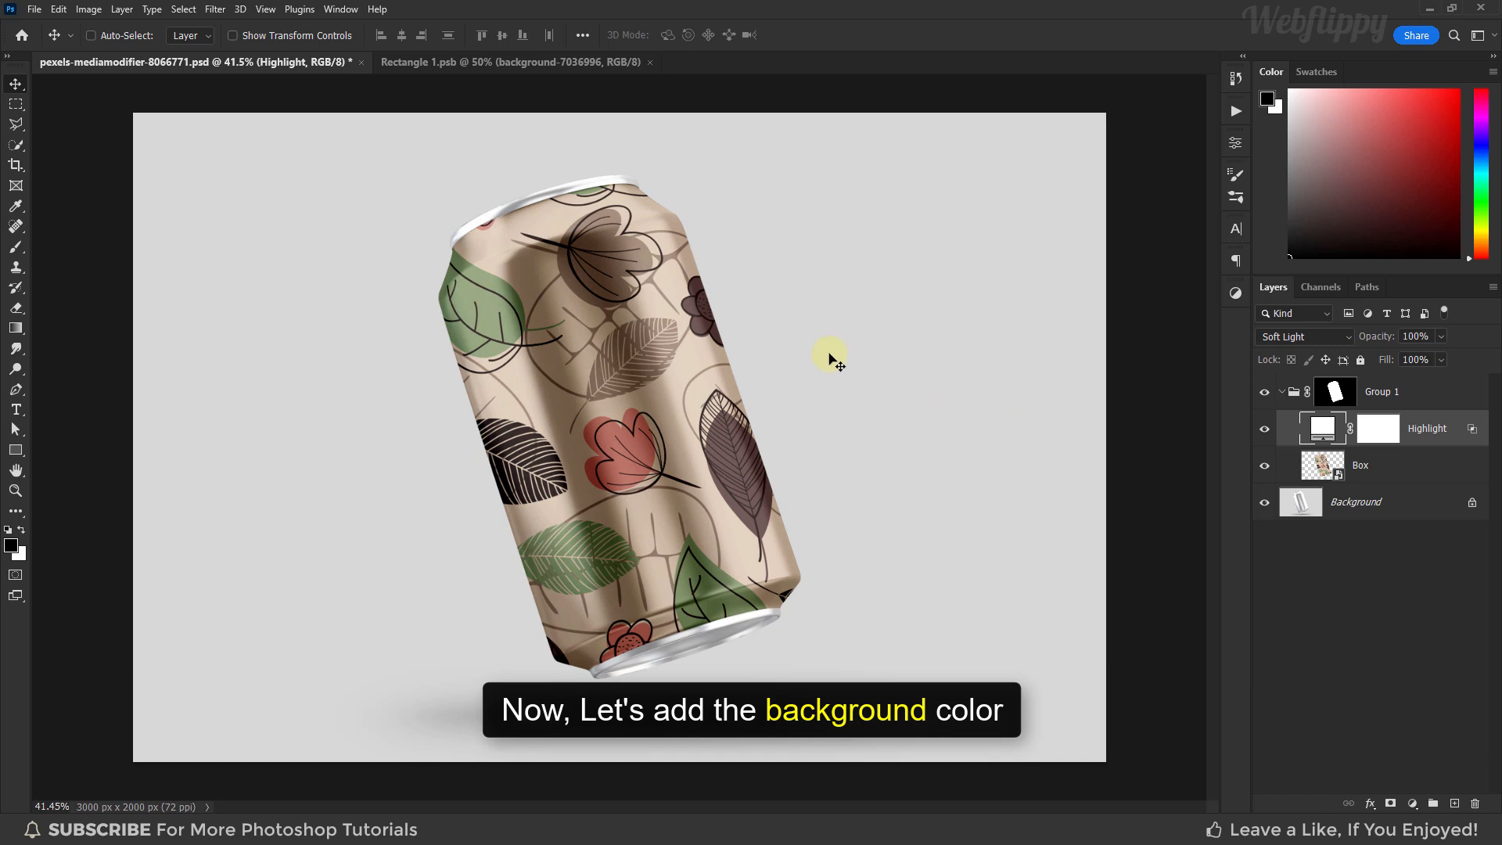
pyautogui.click(183, 9)
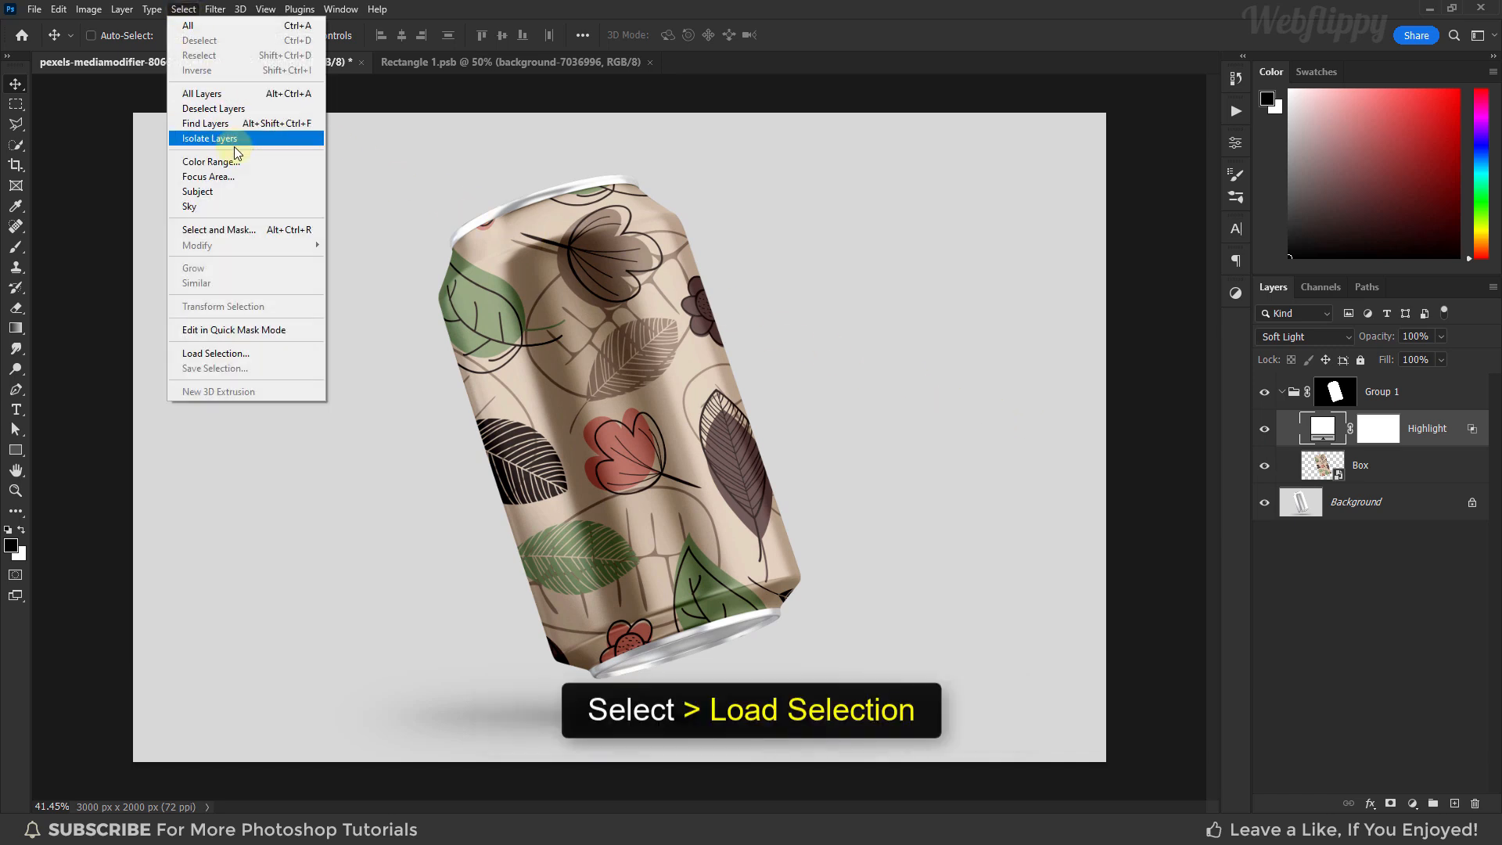
pyautogui.click(258, 354)
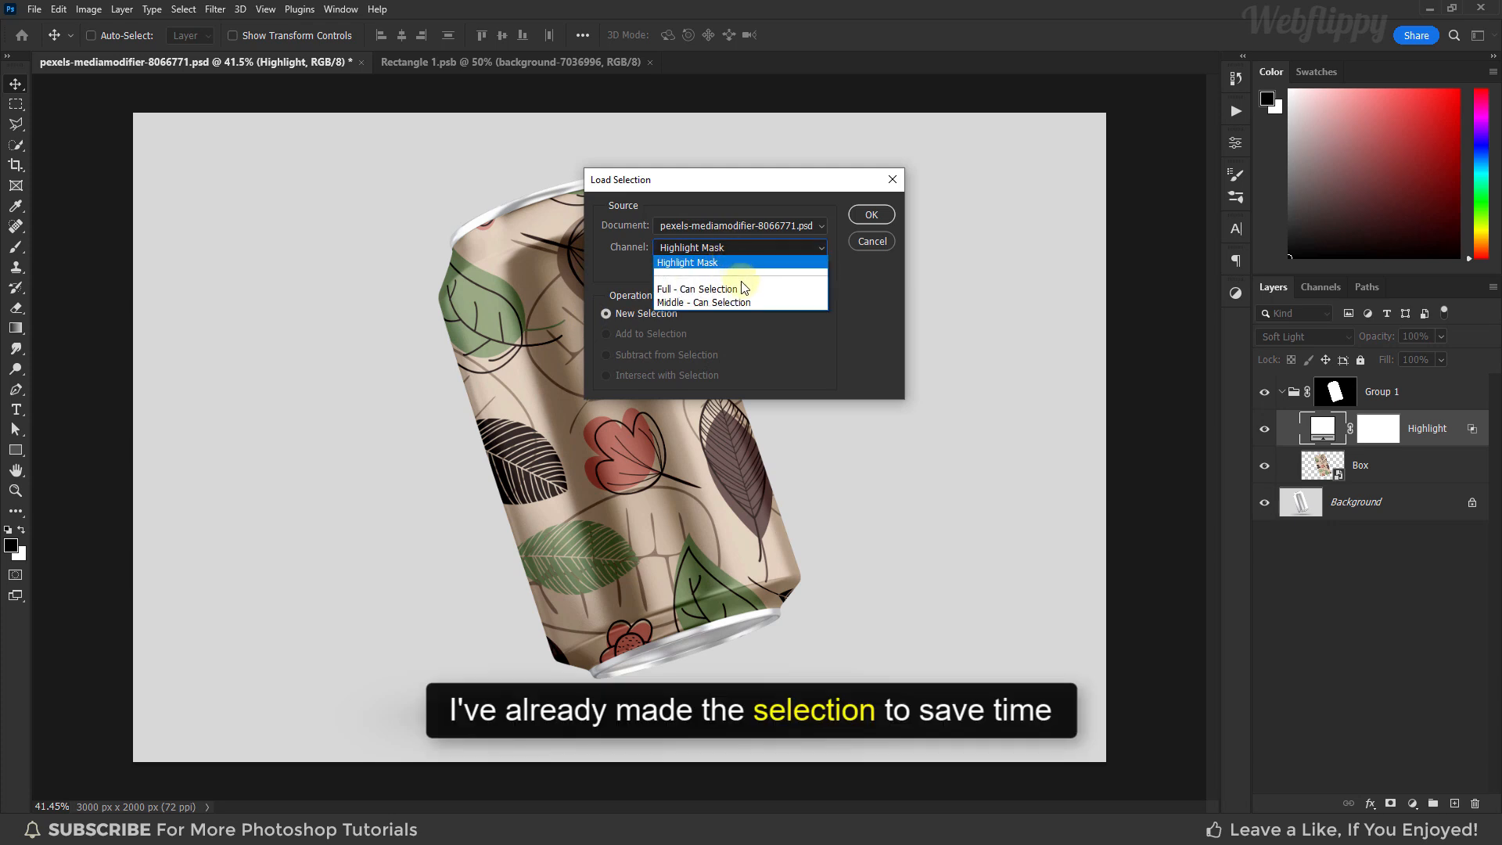
pyautogui.click(744, 288)
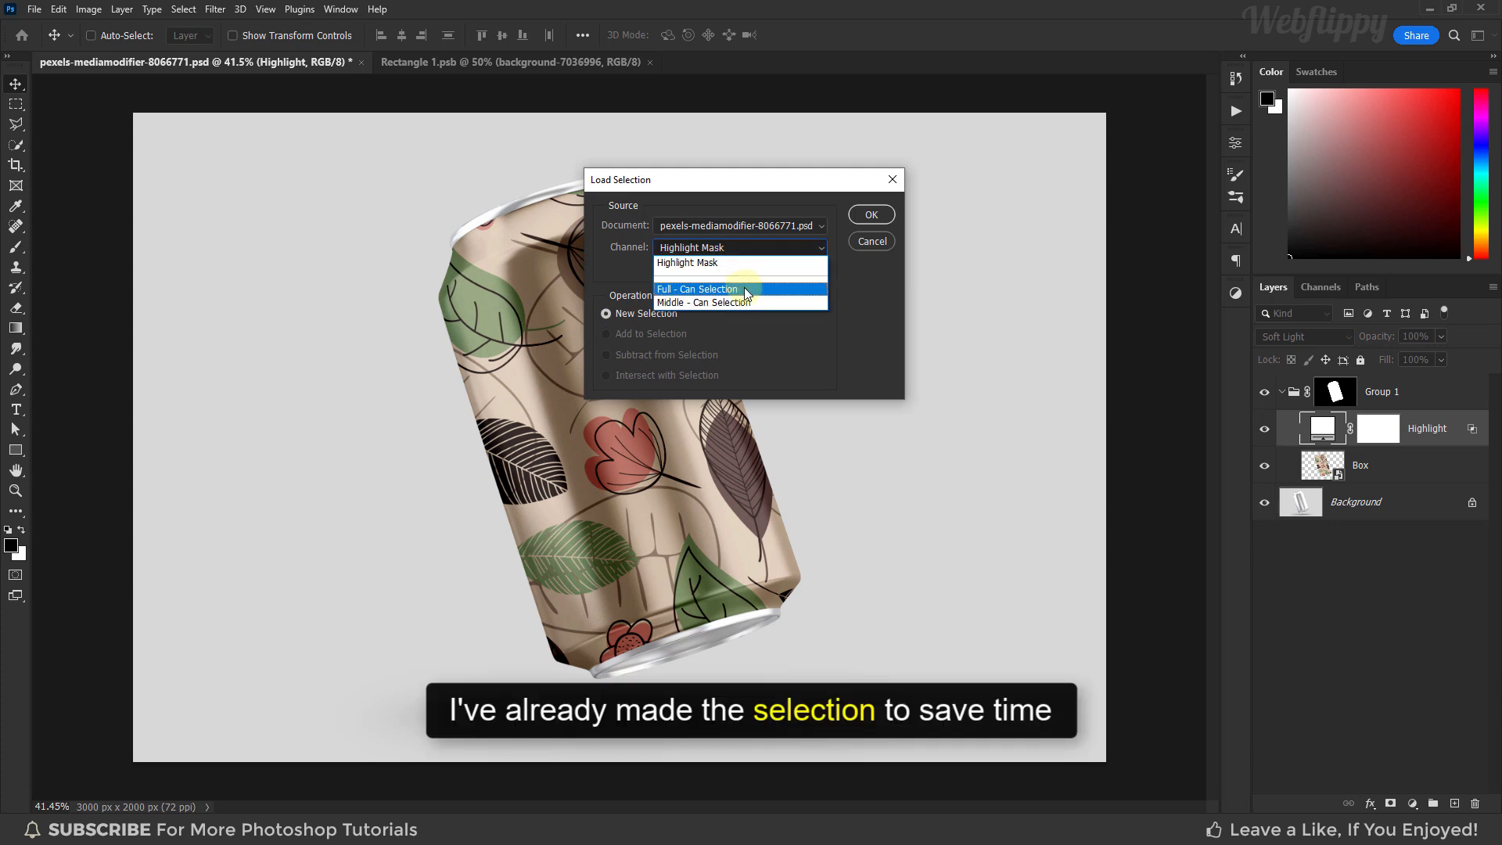
pyautogui.click(856, 218)
# Add a light blue (a5d4ff) Solid Color fill layer directly above the Background layer, masked by the can selection.
pyautogui.click(1308, 507)
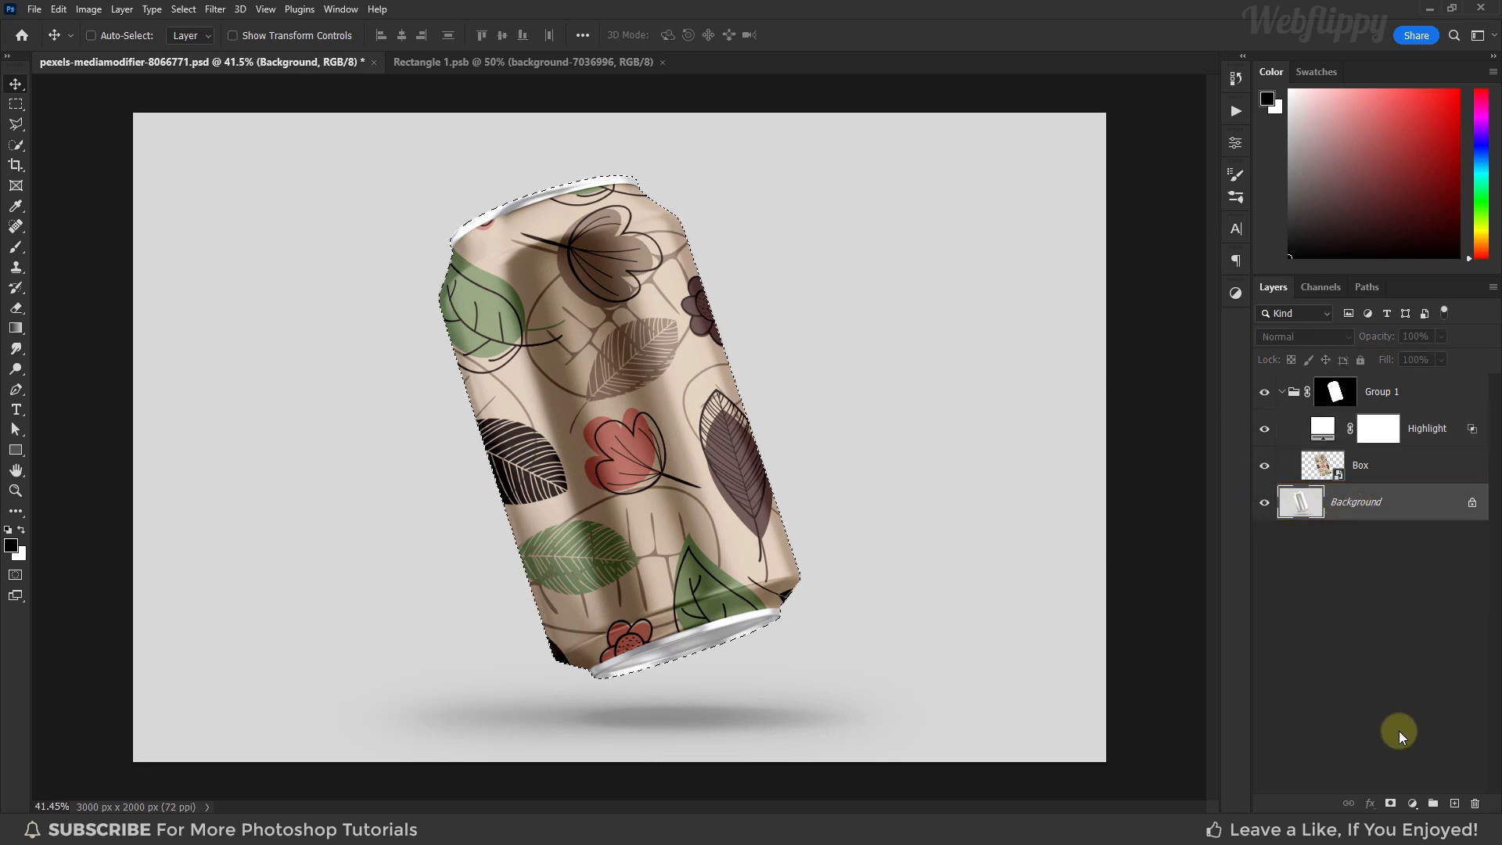
pyautogui.click(1410, 804)
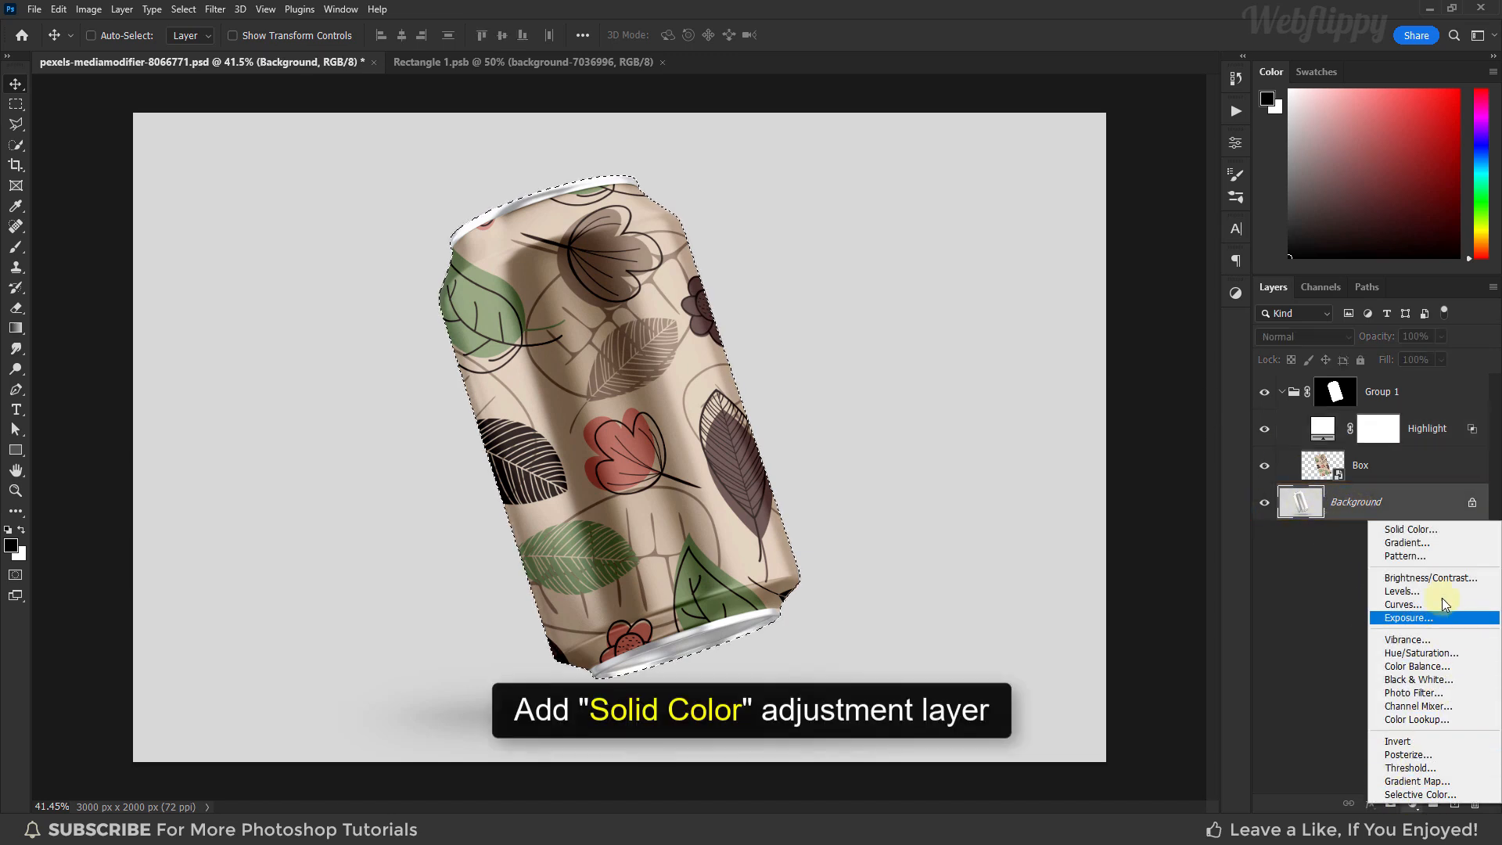
pyautogui.click(1442, 532)
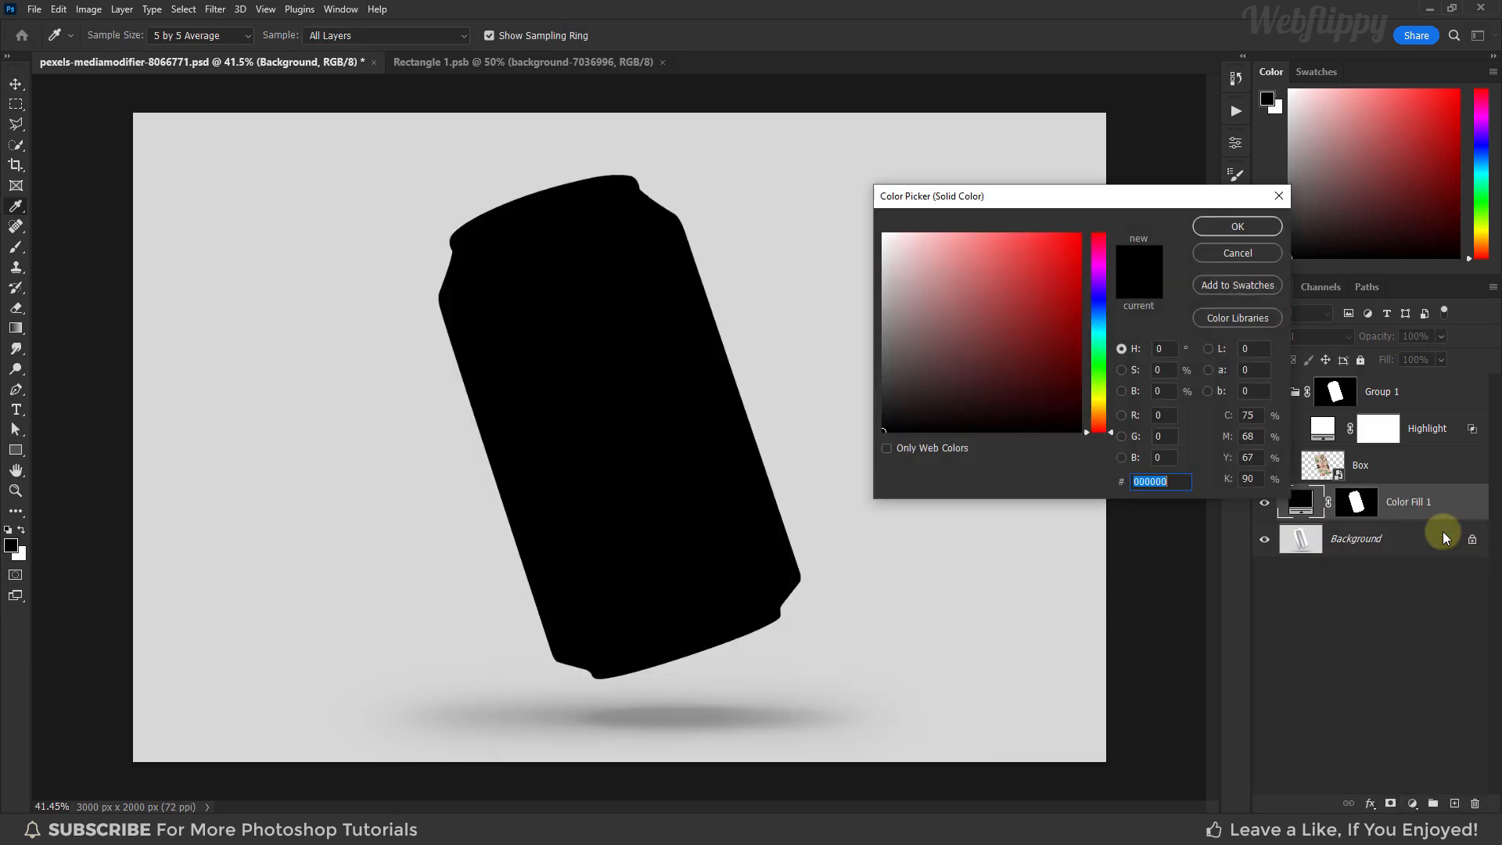
pyautogui.moveTo(989, 274); pyautogui.dragTo(968, 228)
pyautogui.moveTo(1094, 317)
pyautogui.mouseDown()
pyautogui.moveTo(1097, 282)
pyautogui.moveTo(1100, 316)
pyautogui.mouseUp()
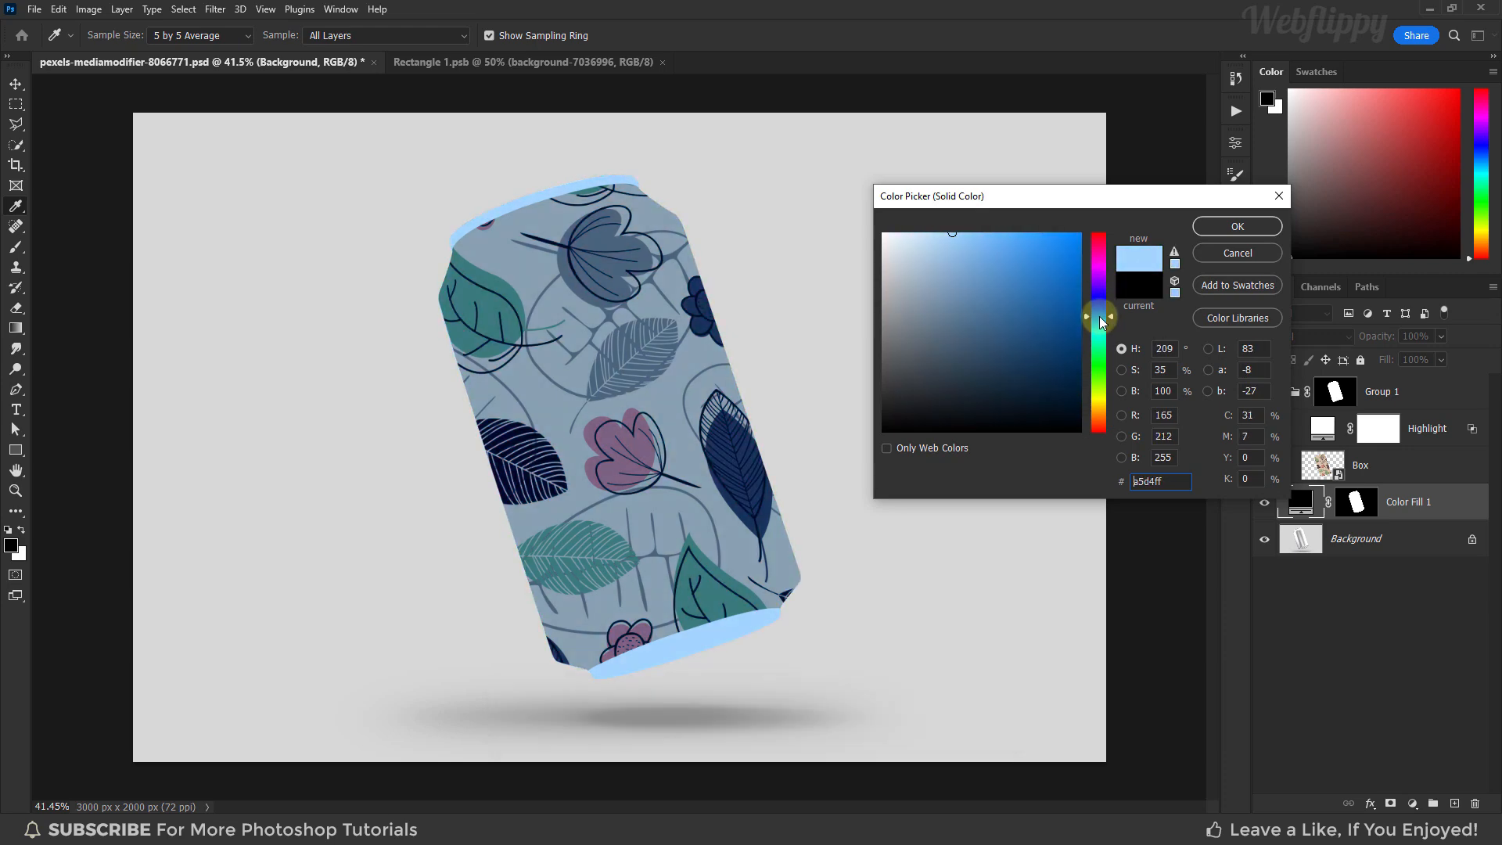
pyautogui.click(1217, 230)
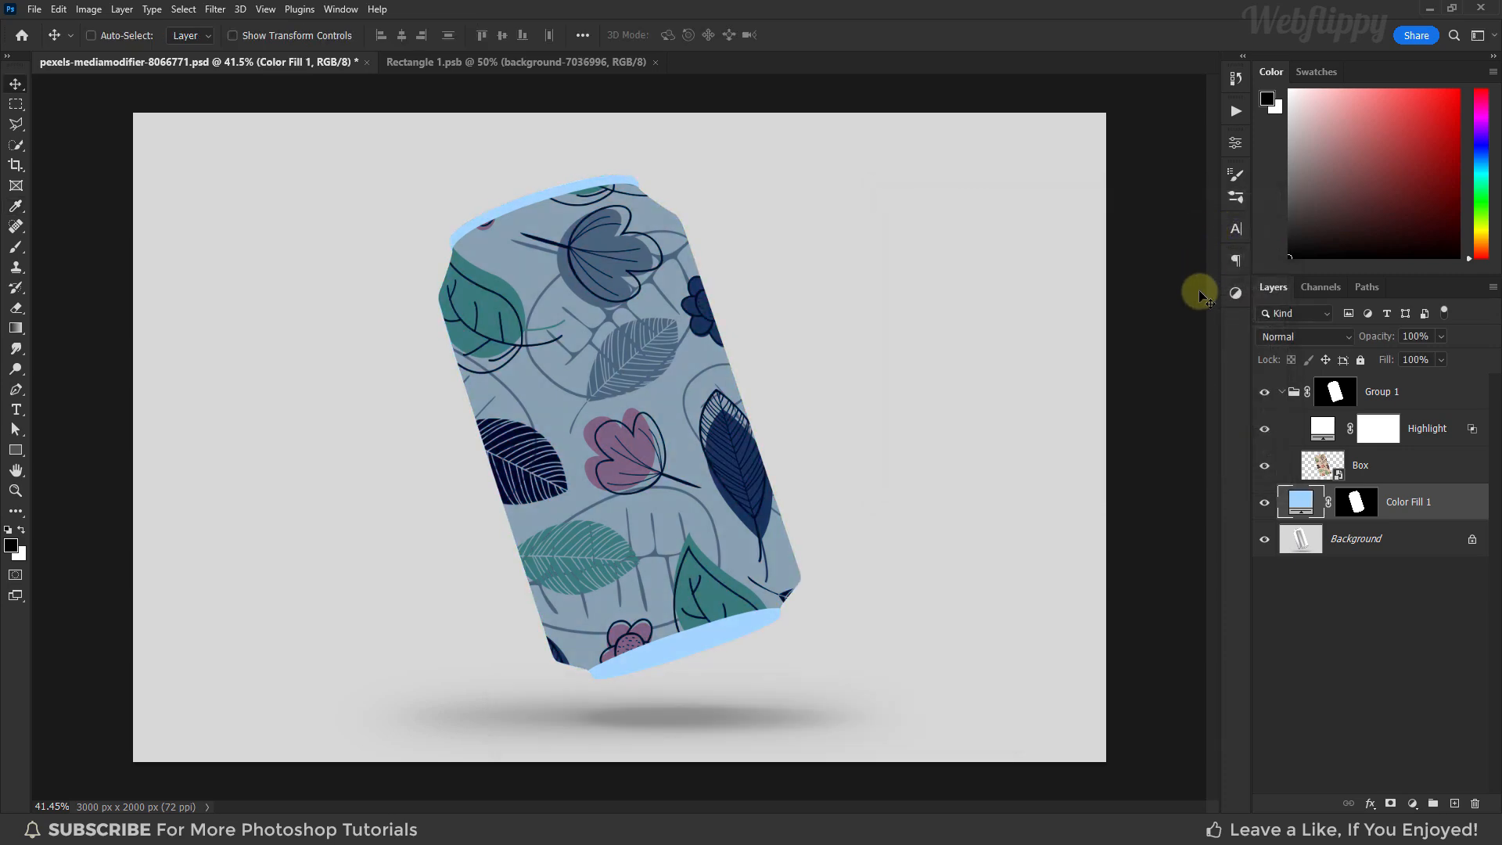
# Invert the blue fill layer's mask, set its blending mode to Linear Burn, and compare the backdrop with and without it.
pyautogui.click(1358, 505)
pyautogui.hotkey('ctrl', 'i')
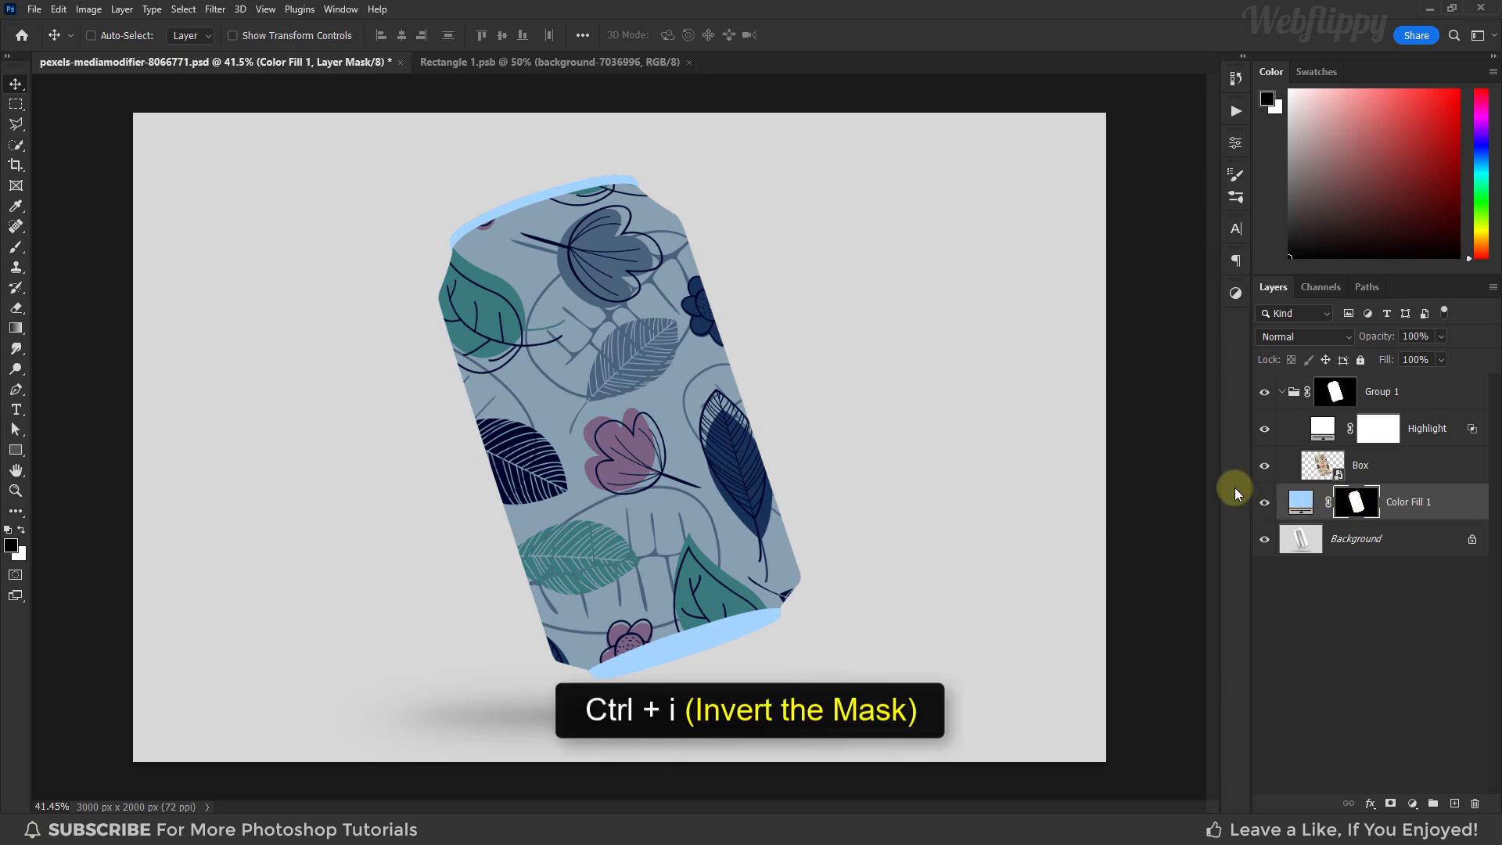
pyautogui.hotkey('ctrl', 'i')
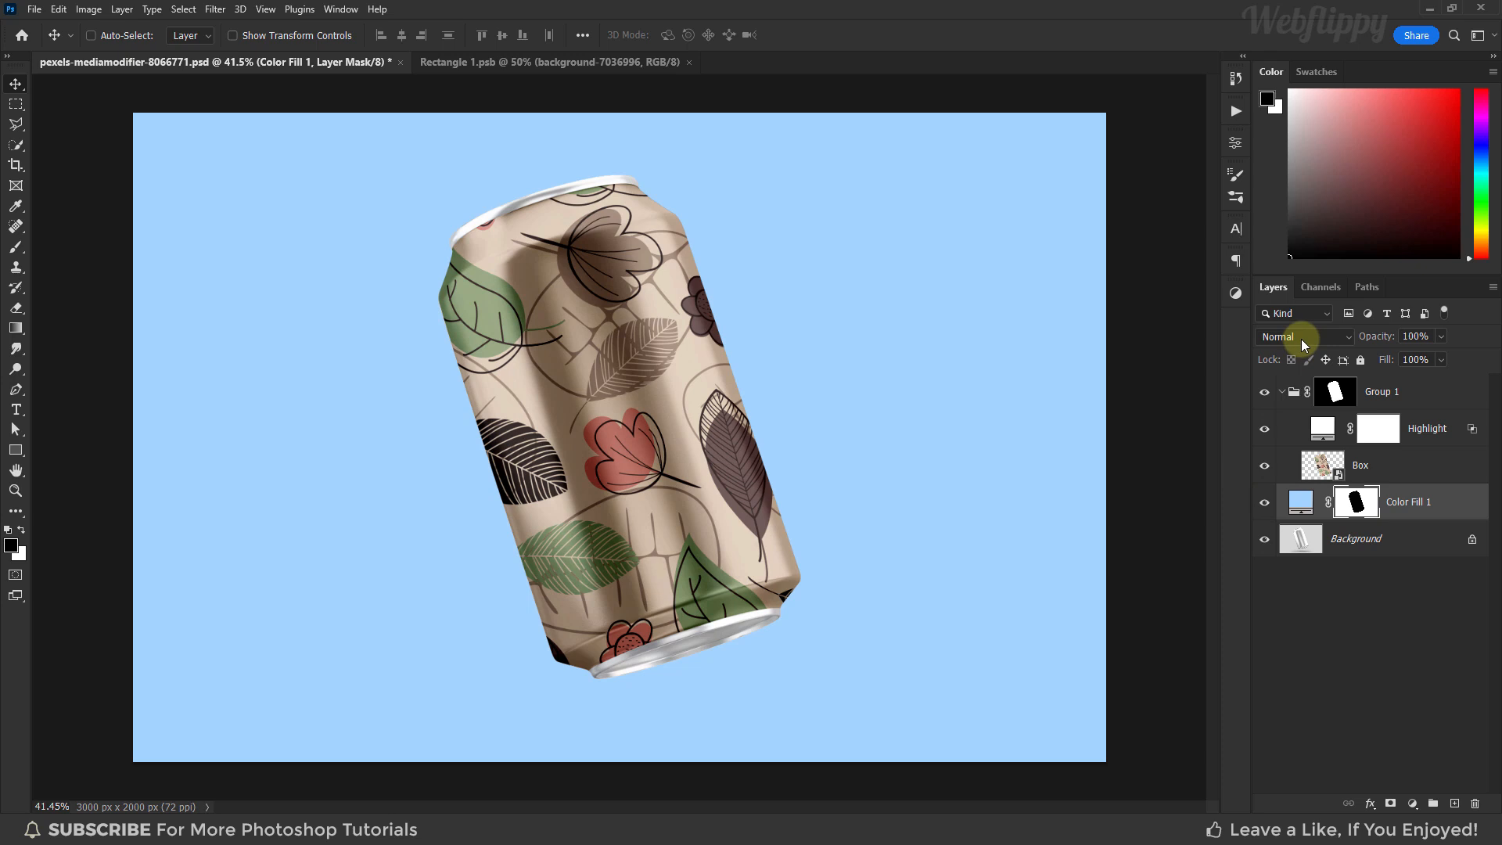
pyautogui.click(1301, 336)
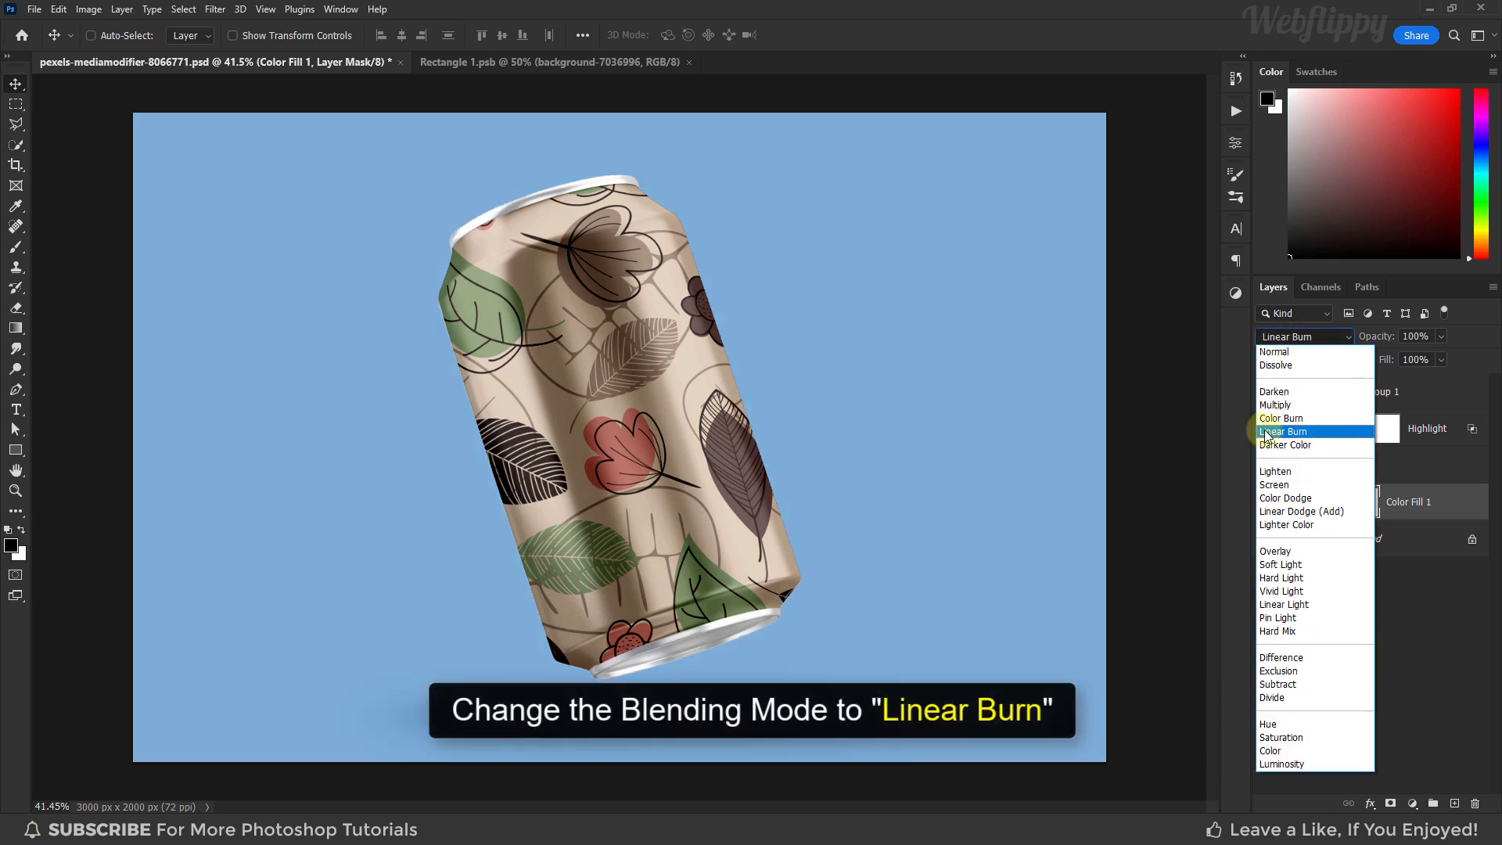
pyautogui.click(1283, 431)
pyautogui.click(1264, 503)
pyautogui.click(1263, 503)
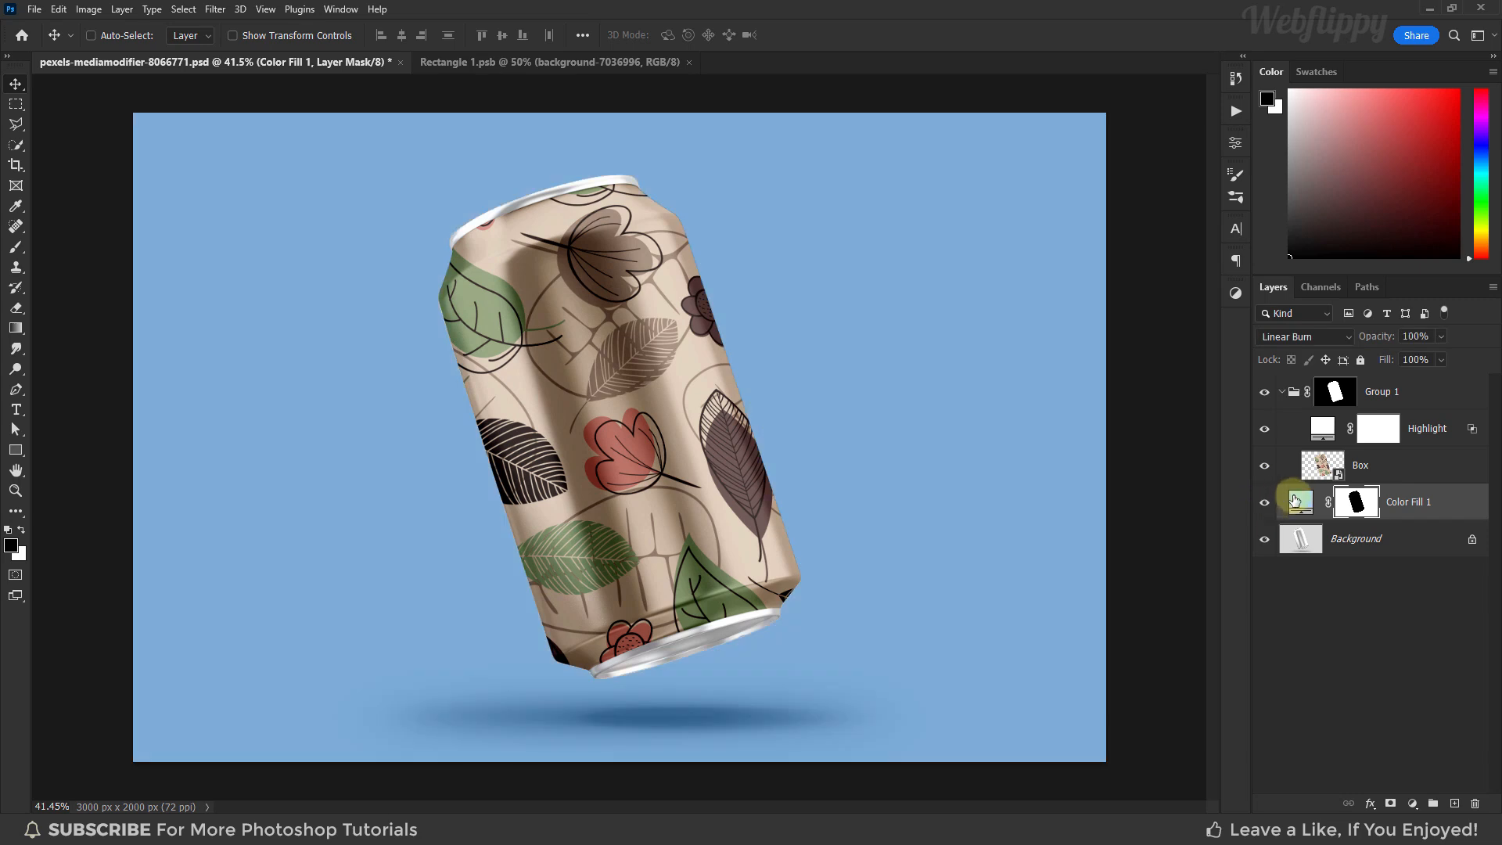
# Try several backdrop colours on the Color Fill 1 layer, settle on light peach (ffdbb1), and compare the backdrop with and without it.
pyautogui.doubleClick(1294, 500)
pyautogui.moveTo(978, 248)
pyautogui.mouseDown()
pyautogui.moveTo(997, 221)
pyautogui.moveTo(954, 223)
pyautogui.mouseUp()
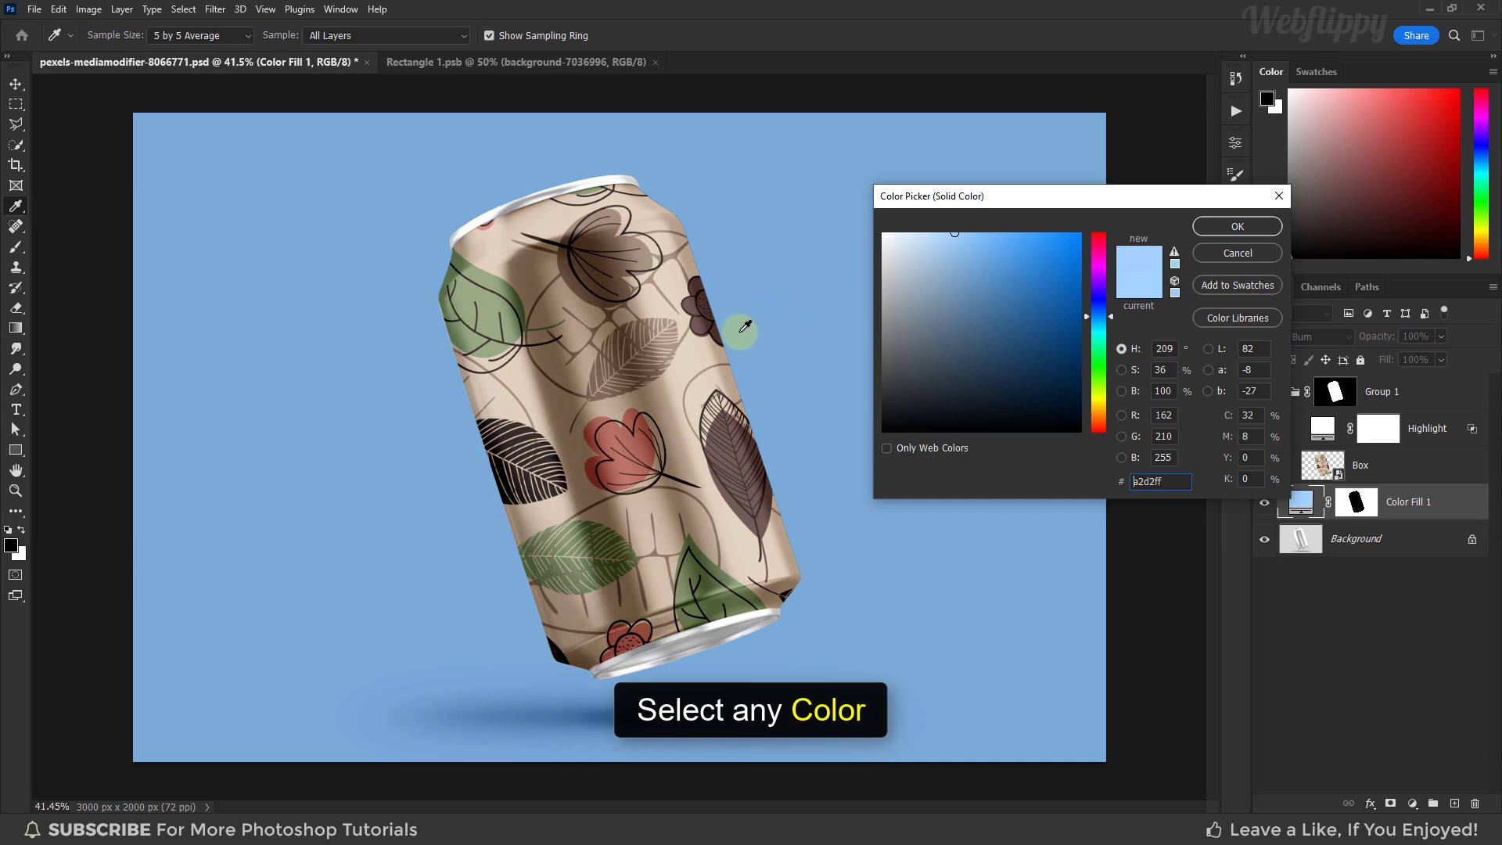
pyautogui.click(696, 357)
pyautogui.click(944, 229)
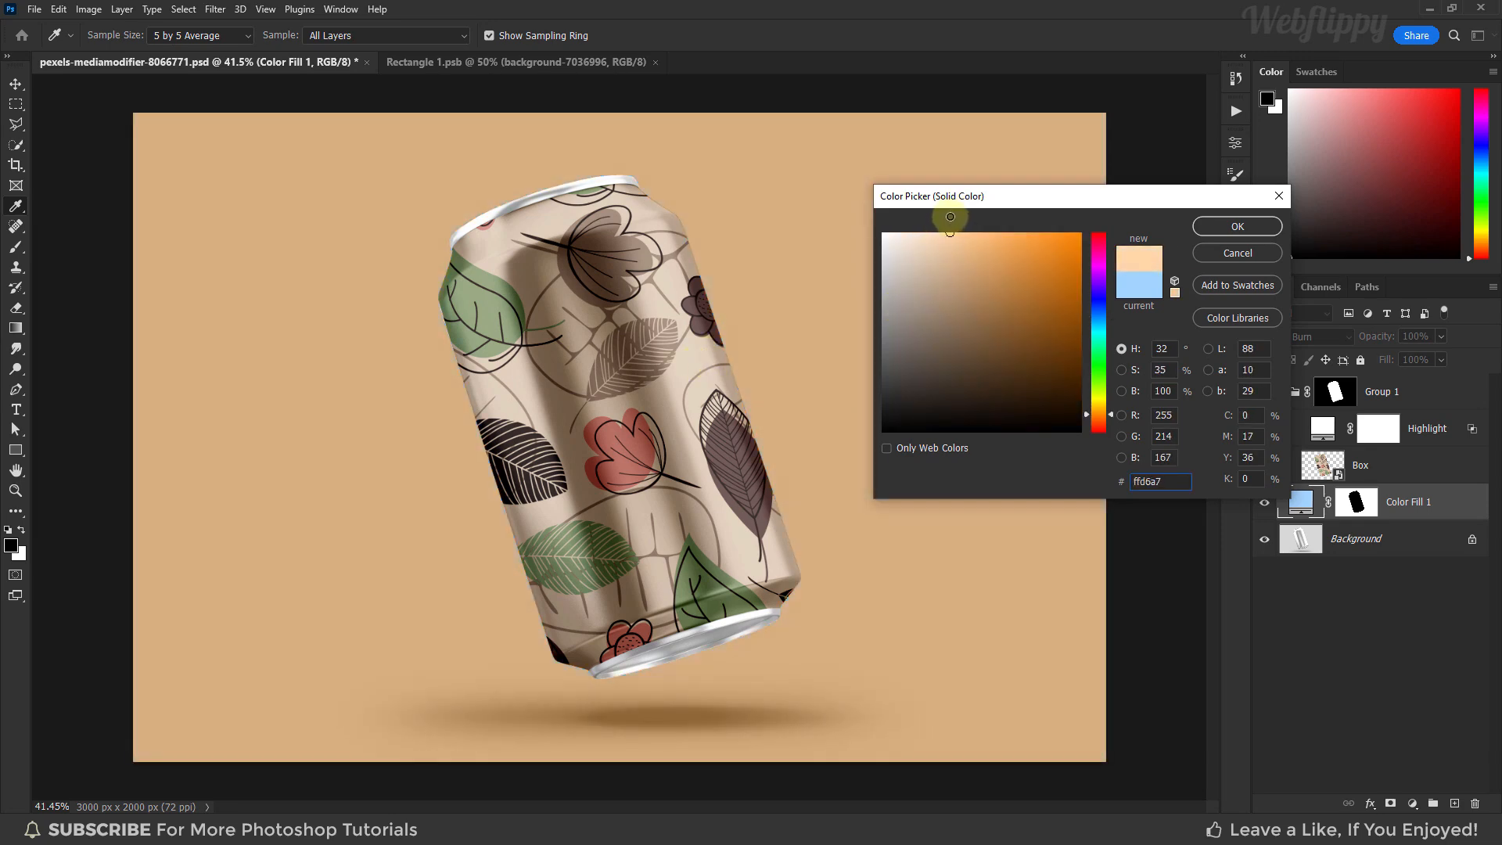
pyautogui.moveTo(1094, 252); pyautogui.dragTo(1103, 295)
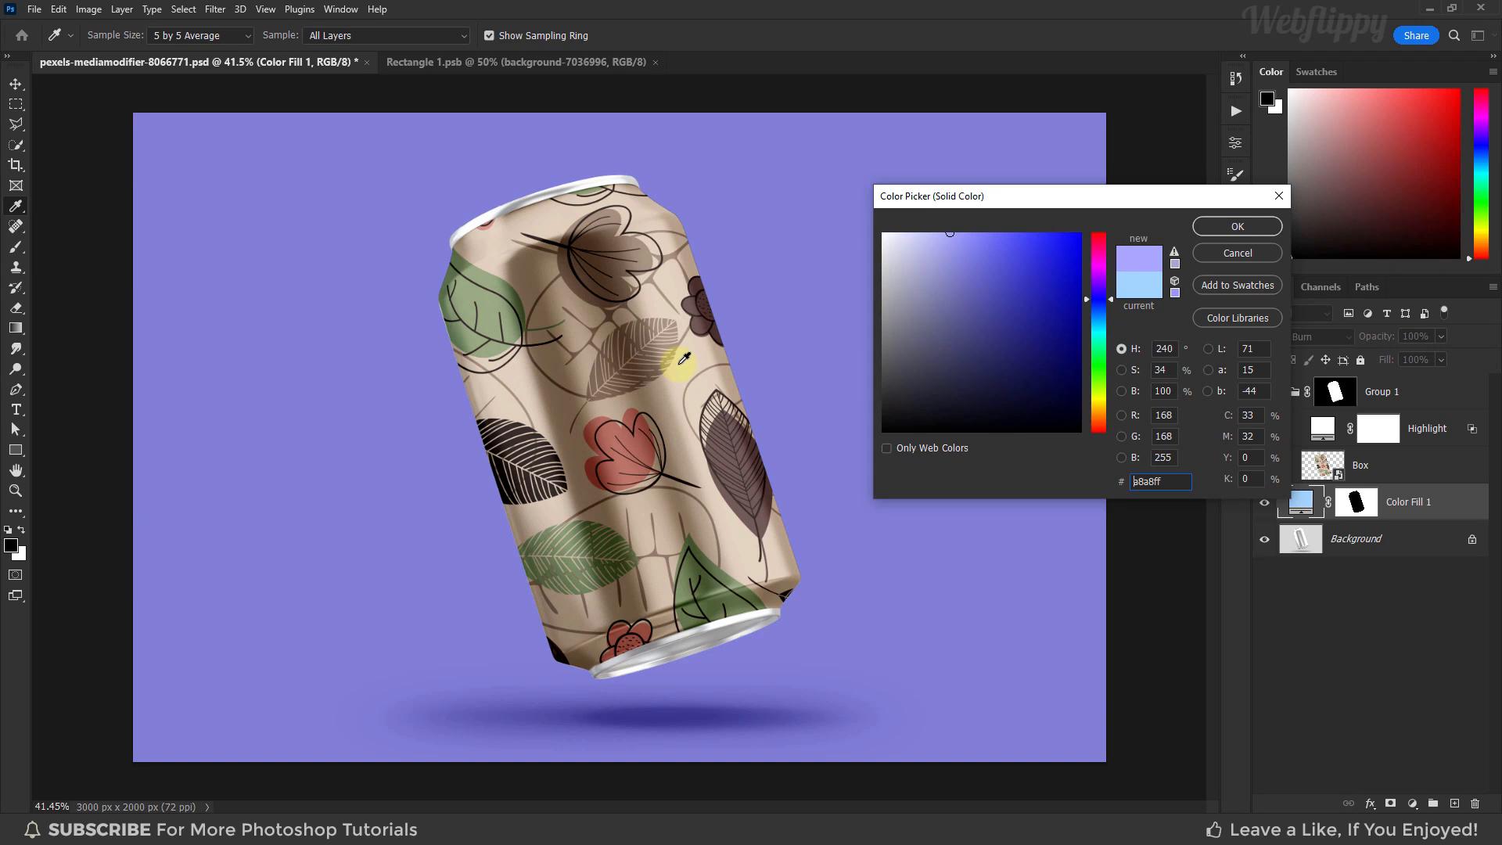
pyautogui.click(669, 361)
pyautogui.moveTo(912, 262); pyautogui.dragTo(935, 238)
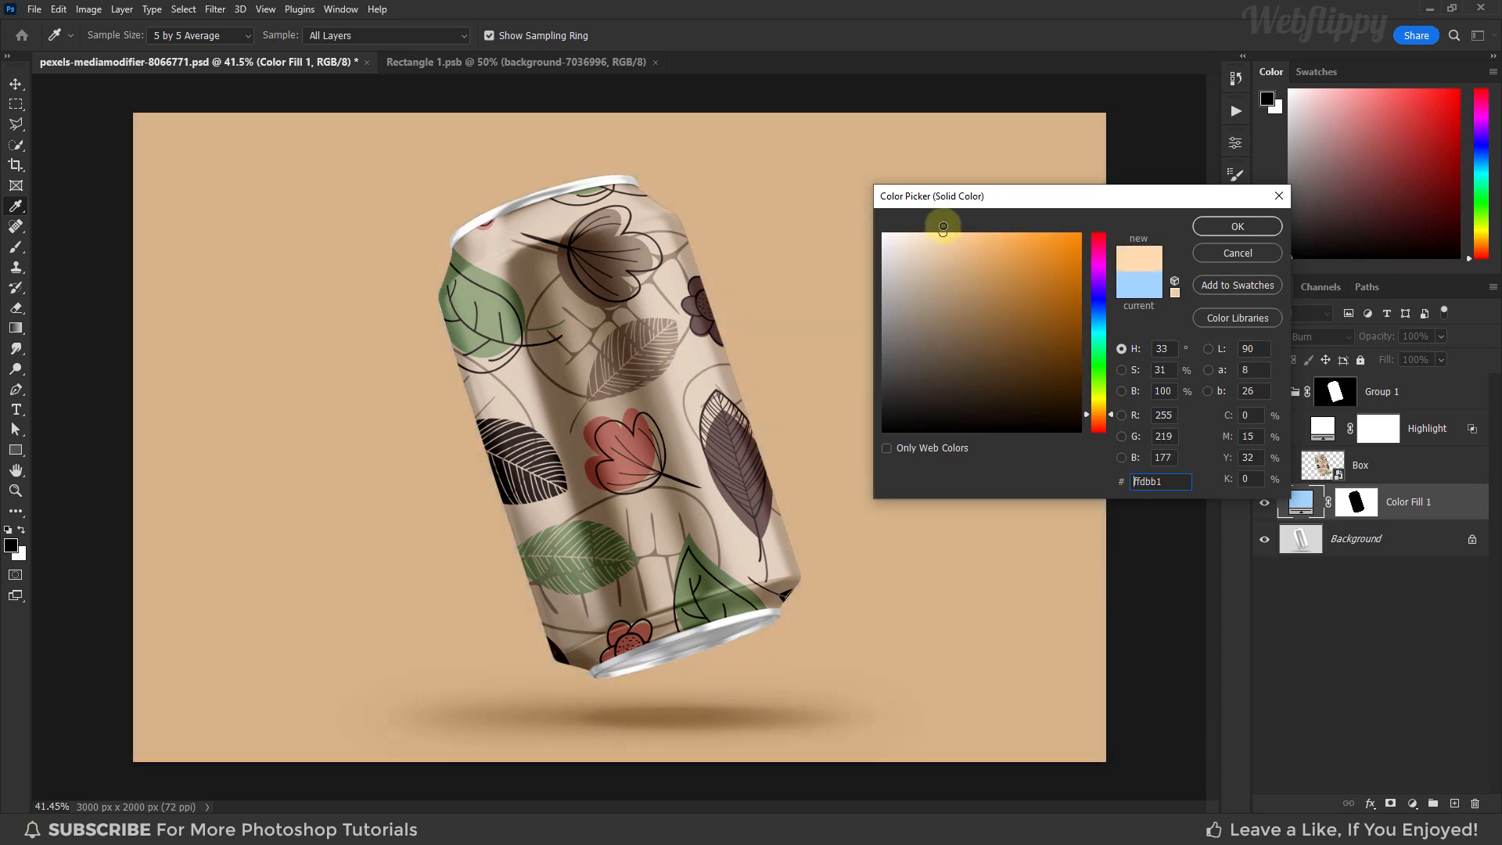
pyautogui.click(1214, 223)
pyautogui.click(1263, 507)
pyautogui.click(1263, 507)
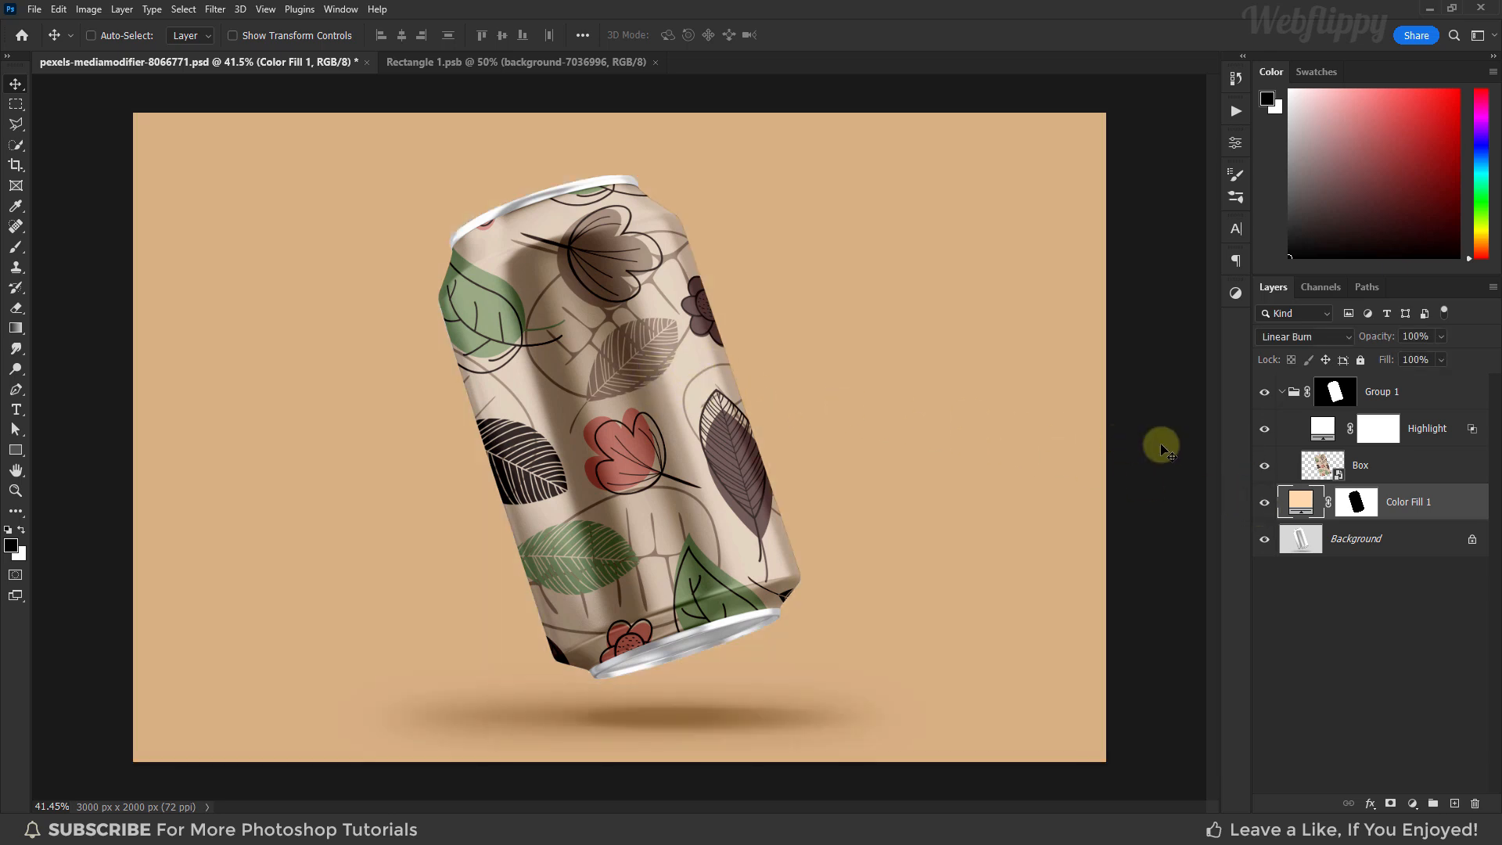
# Open the Box smart object's contents and place the image tropical-fruits-5737504 there as an embedded object.
pyautogui.click(1324, 463)
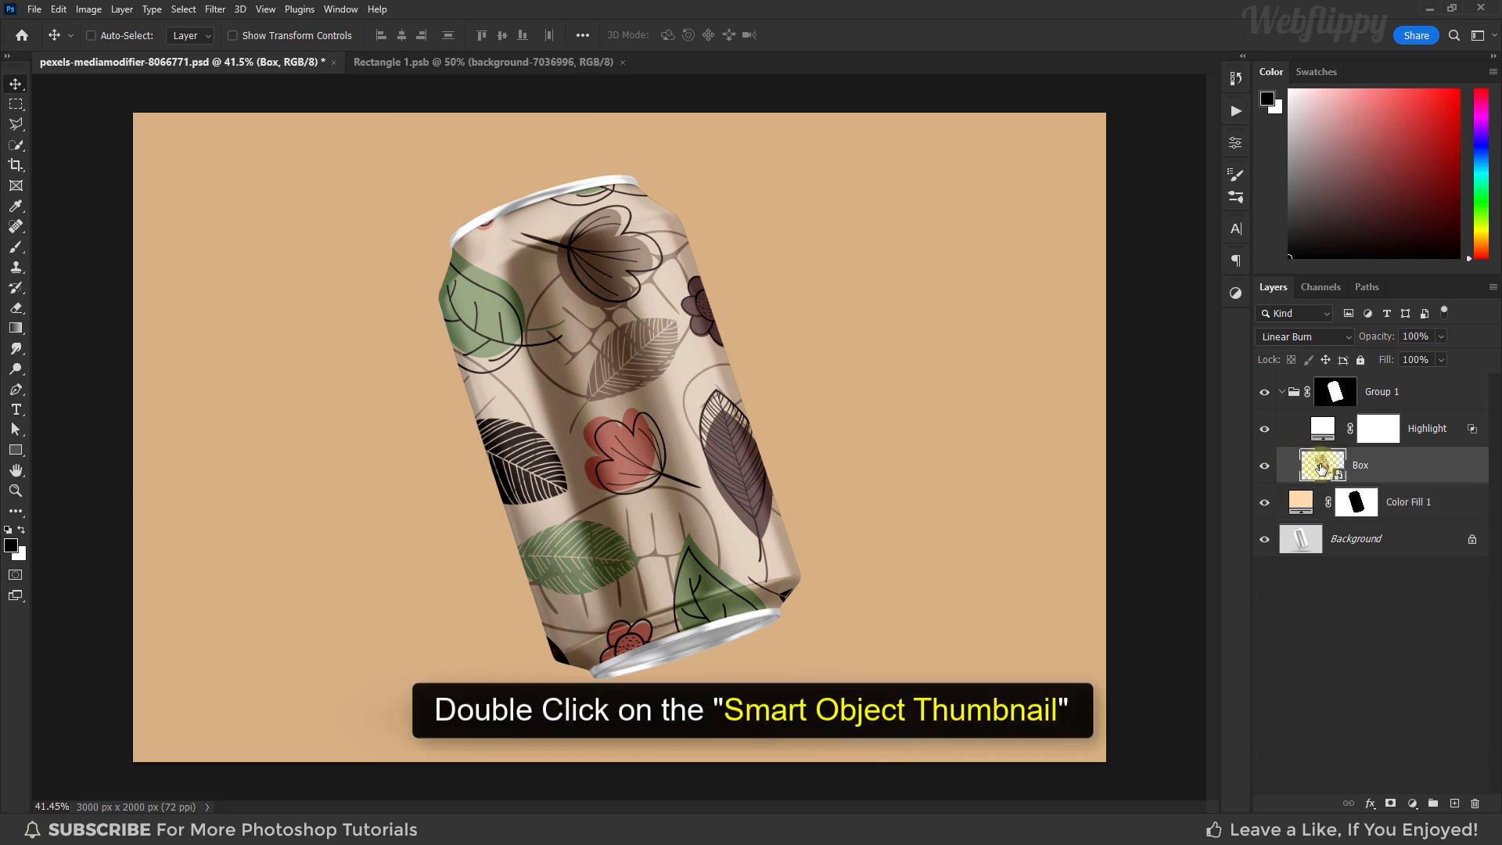
pyautogui.doubleClick(1321, 468)
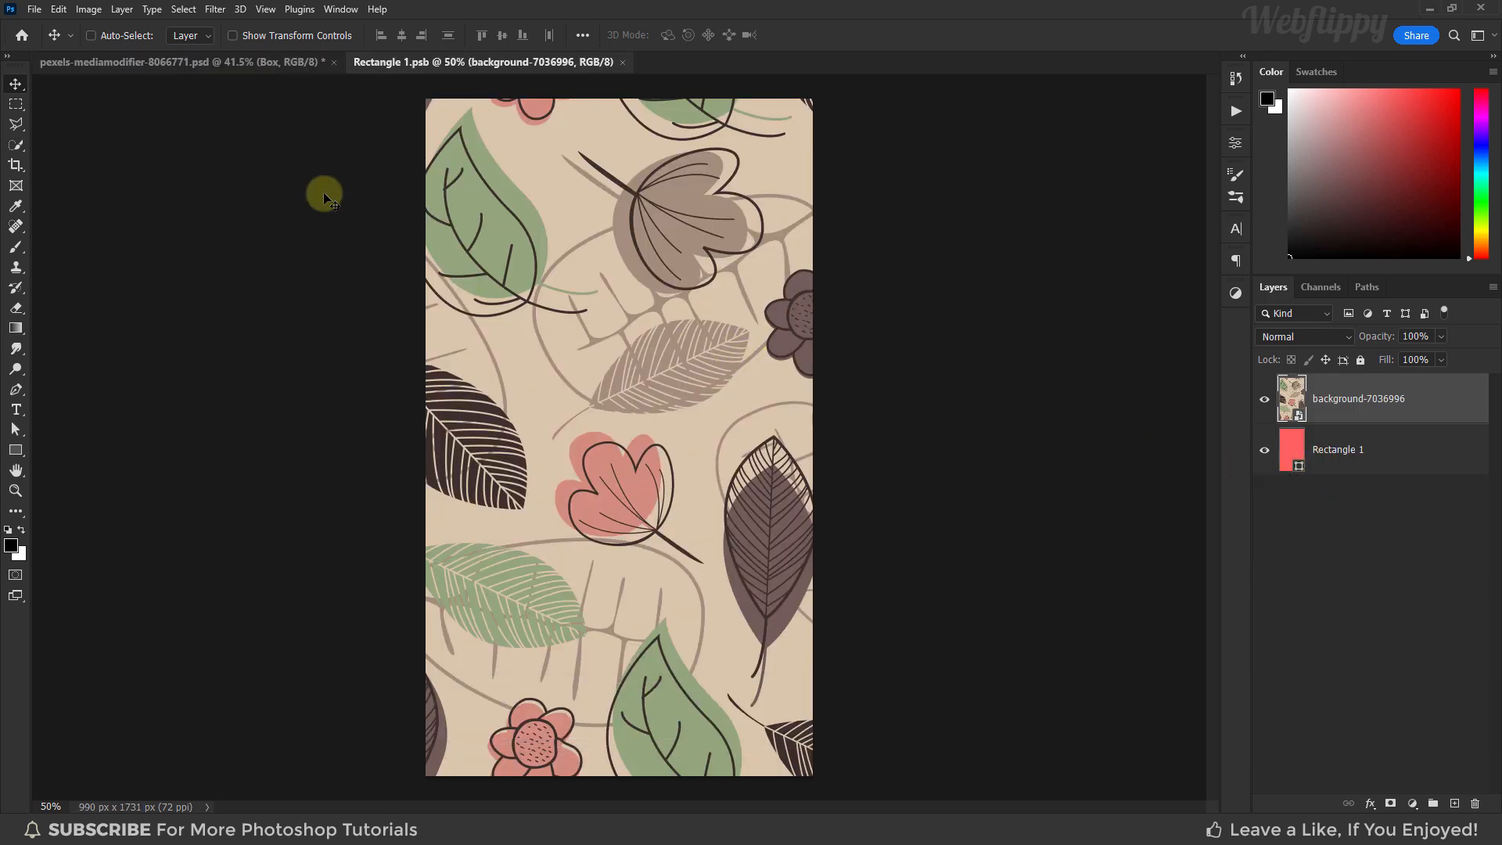
pyautogui.click(35, 9)
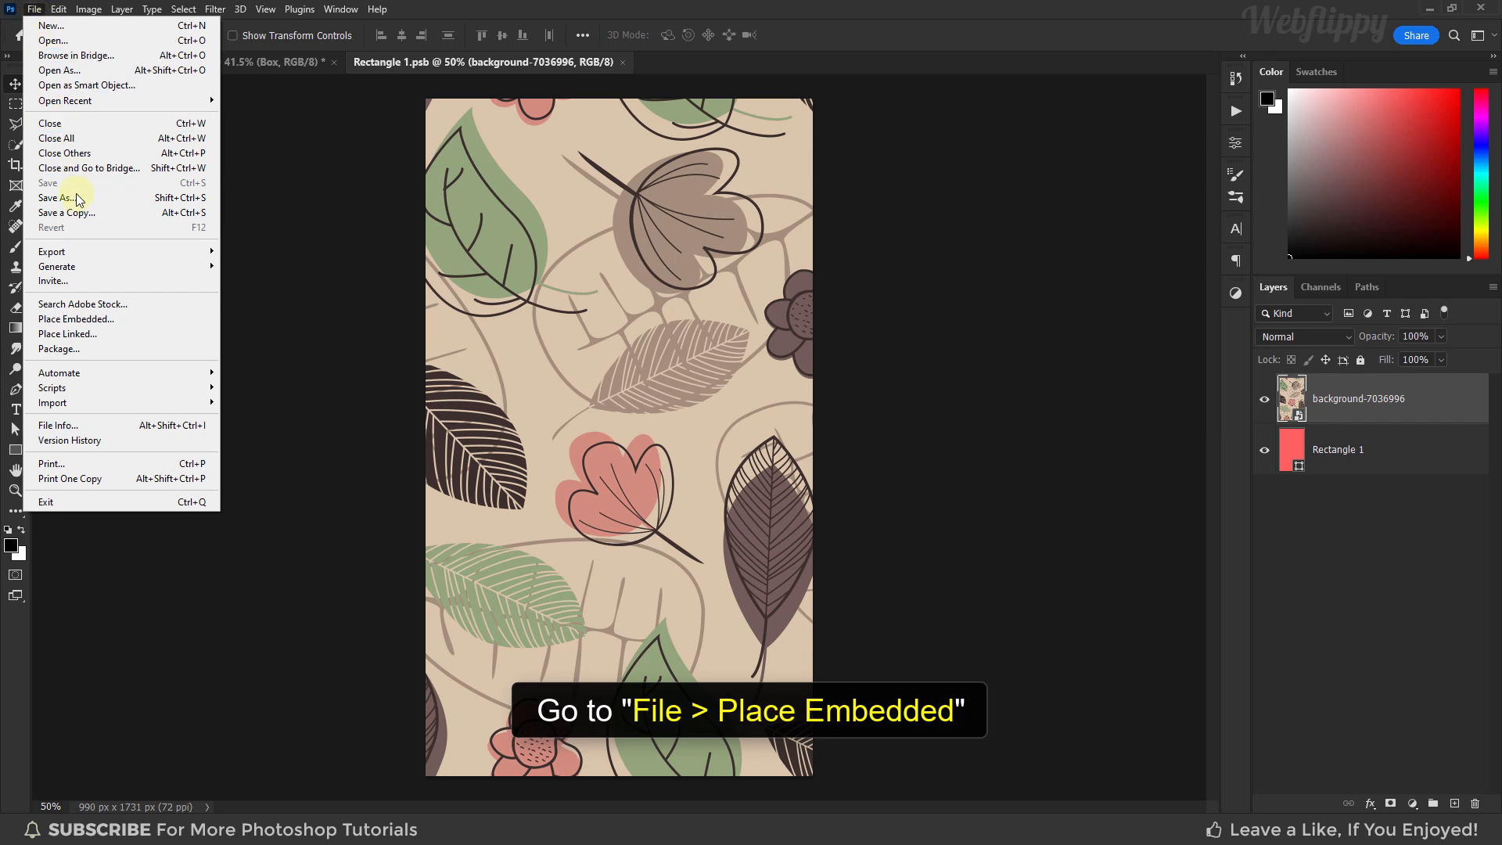
pyautogui.click(123, 318)
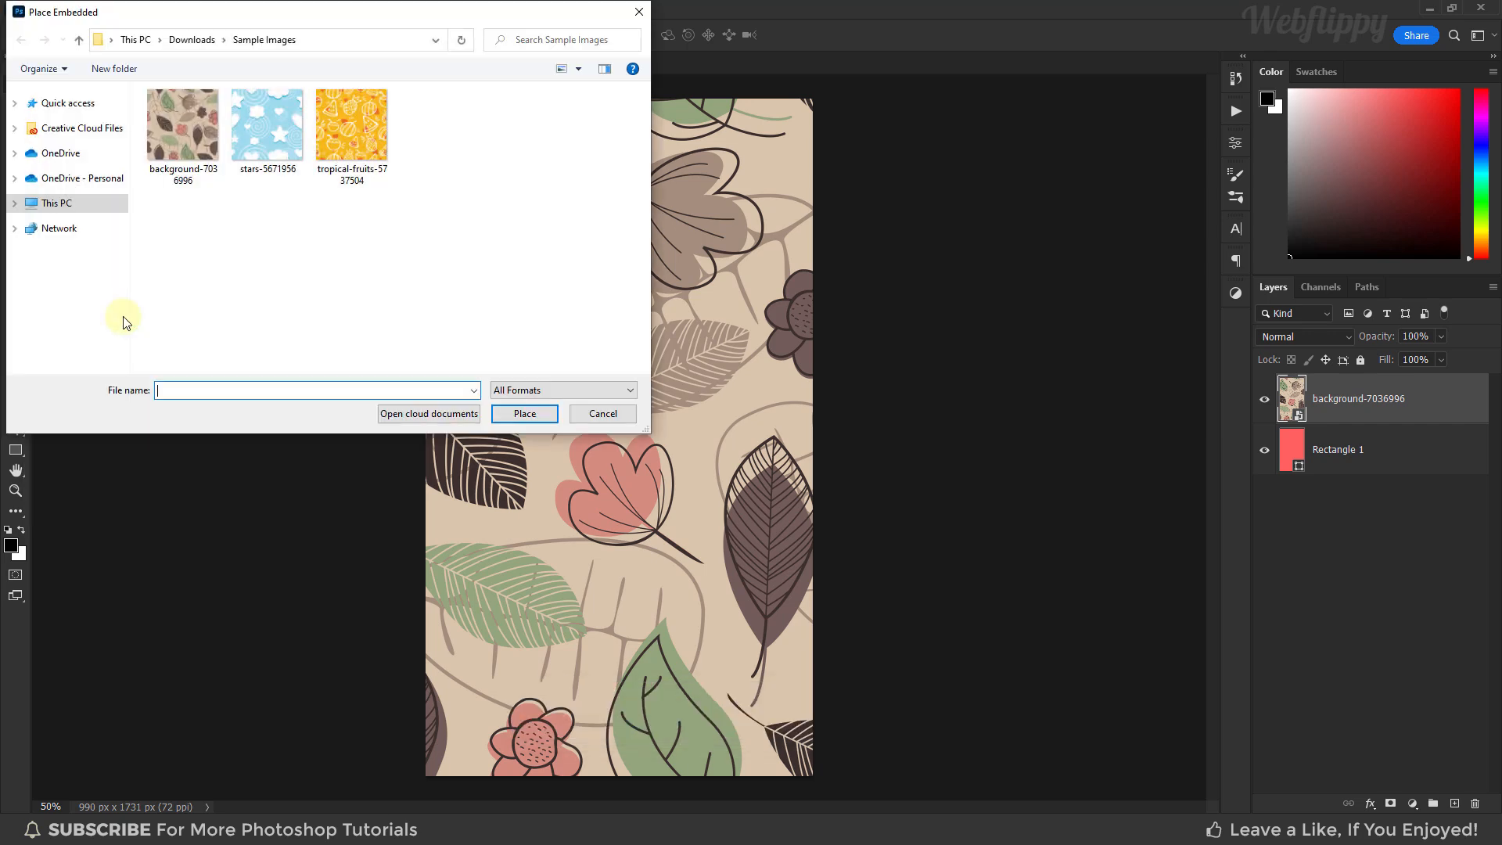
pyautogui.click(363, 178)
pyautogui.click(504, 412)
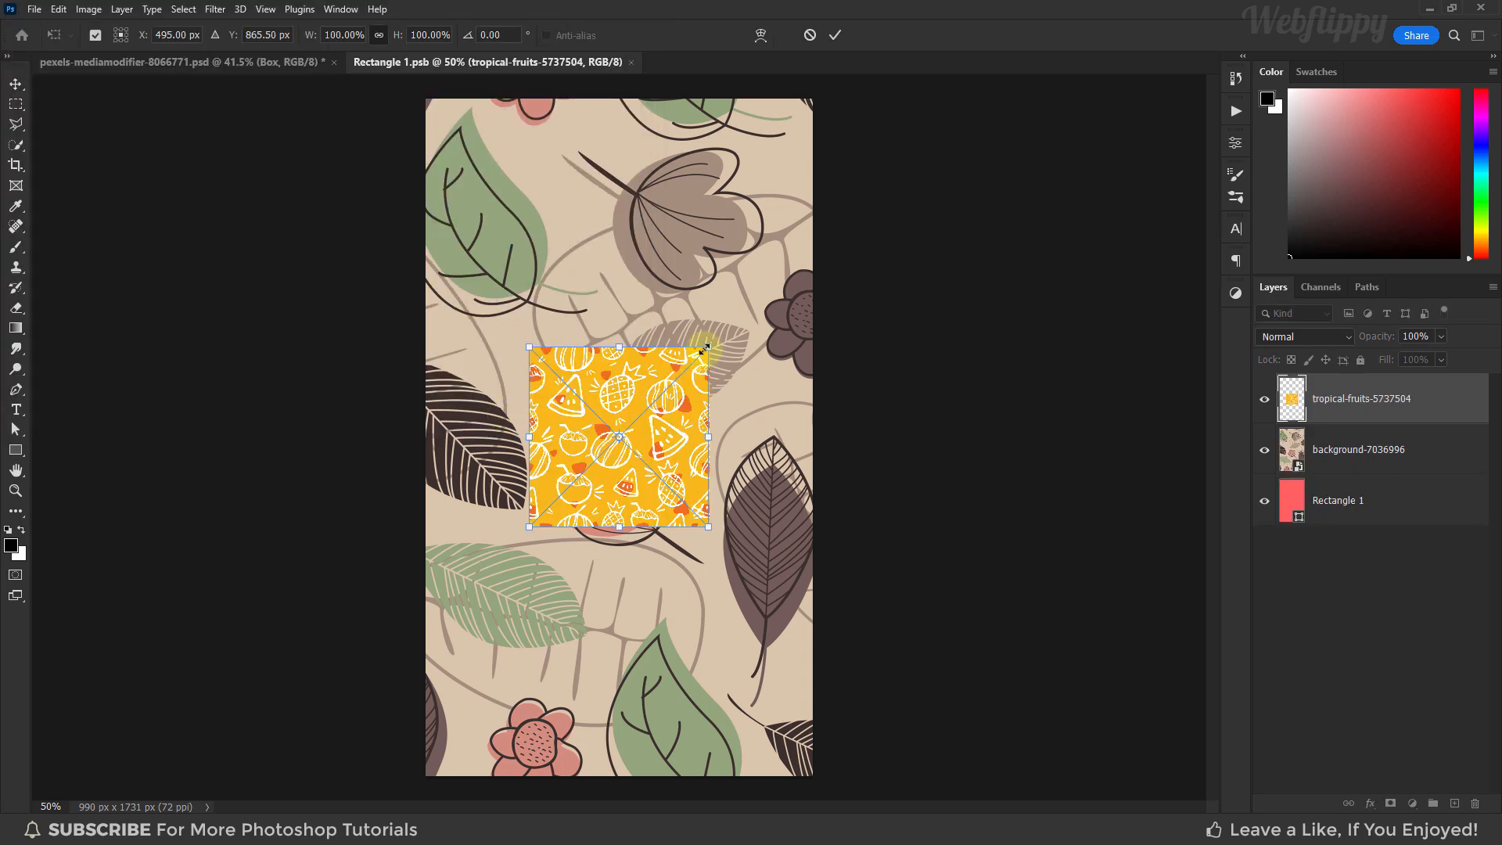
# Enlarge the placed tropical-fruits-5737504 image about its centre to about 379% so it covers the label canvas, and save the label file.
pyautogui.press('alt')
pyautogui.moveTo(709, 344); pyautogui.dragTo(985, 115)
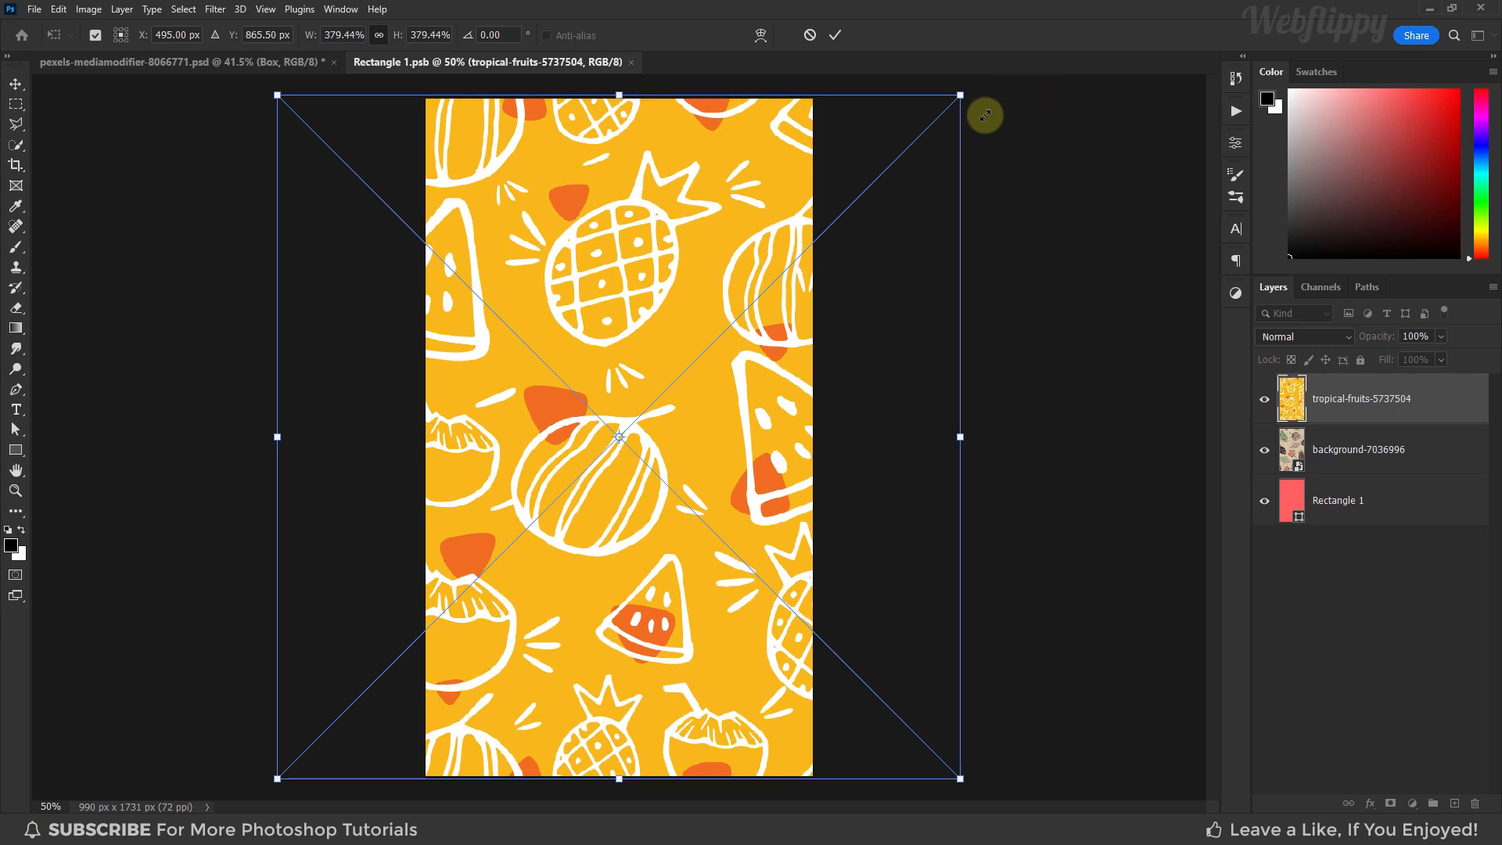
pyautogui.click(834, 36)
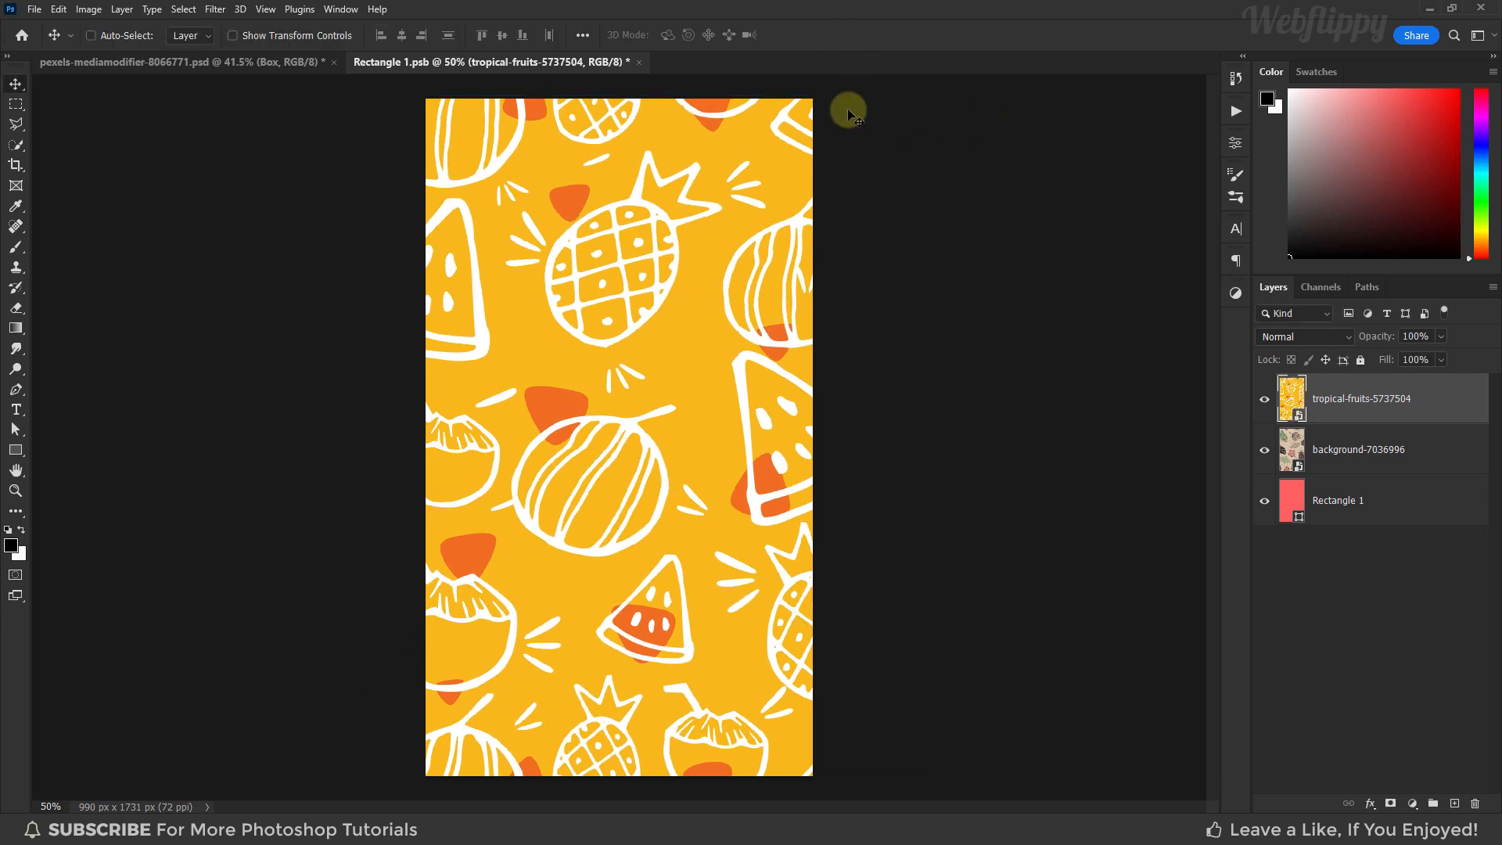
pyautogui.hotkey('ctrl', 's')
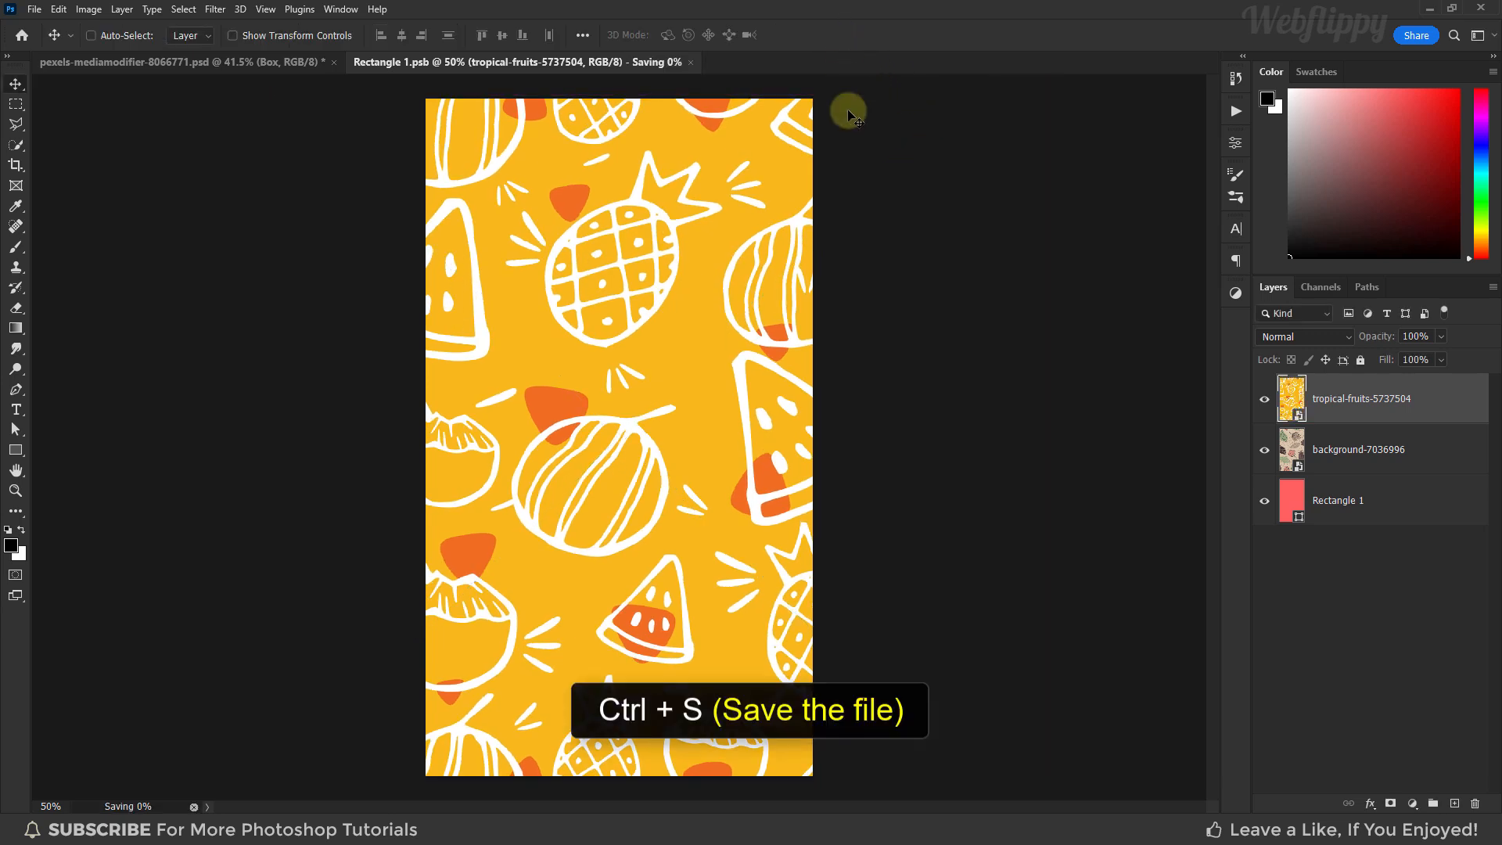
# Return to the can mockup document and recolour the Color Fill 1 backdrop to light cyan.
pyautogui.click(289, 65)
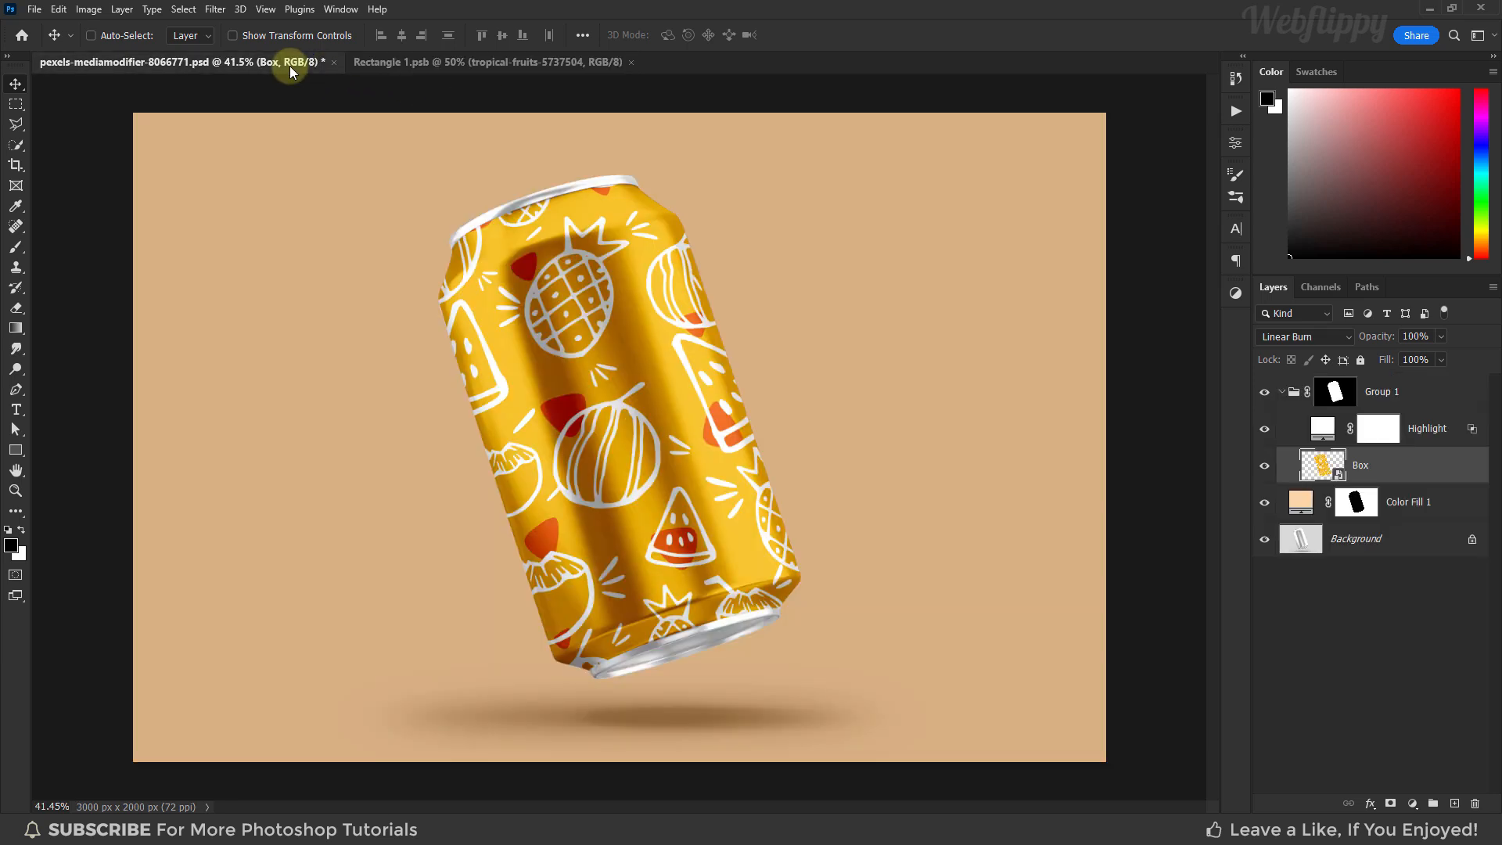
pyautogui.doubleClick(1299, 501)
pyautogui.moveTo(962, 251); pyautogui.dragTo(953, 221)
pyautogui.moveTo(1103, 296); pyautogui.dragTo(1096, 336)
pyautogui.click(1208, 226)
# Go back to the Rectangle 1.psb label file and place the image stars-5671956 there as an embedded object.
pyautogui.click(624, 69)
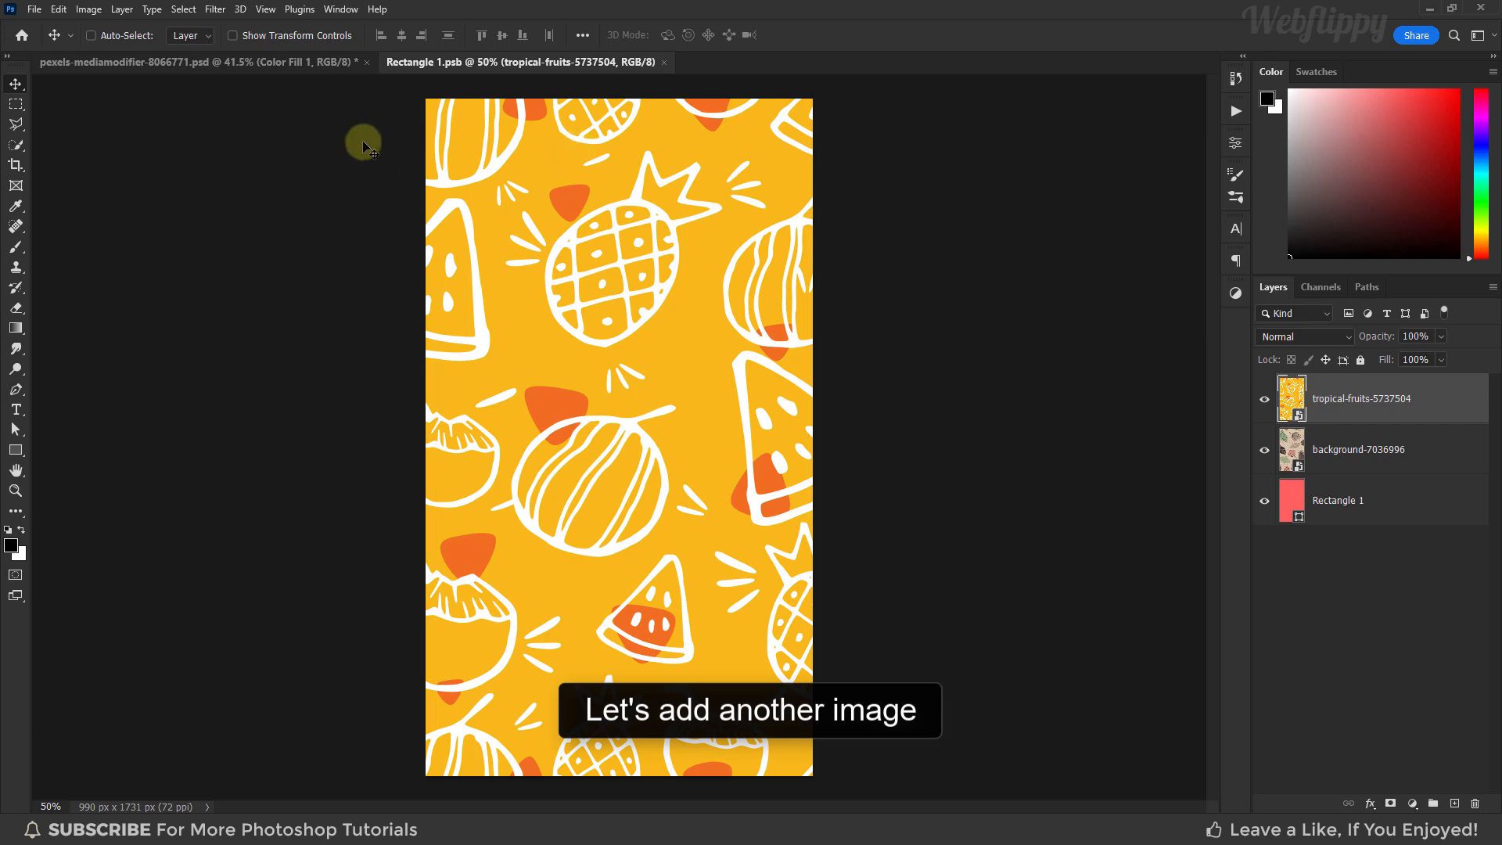
pyautogui.click(34, 11)
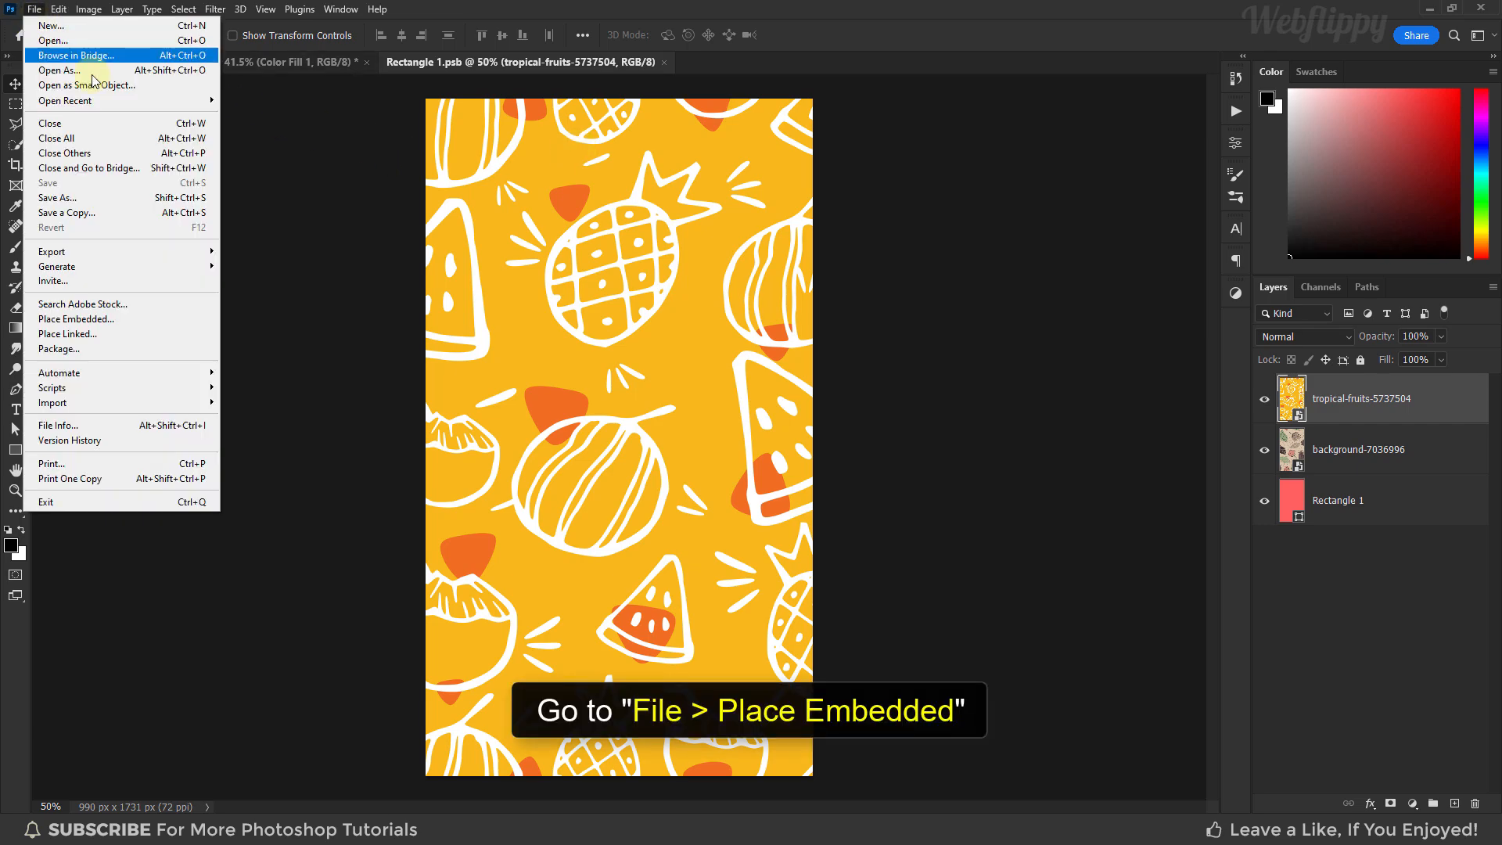
pyautogui.click(137, 318)
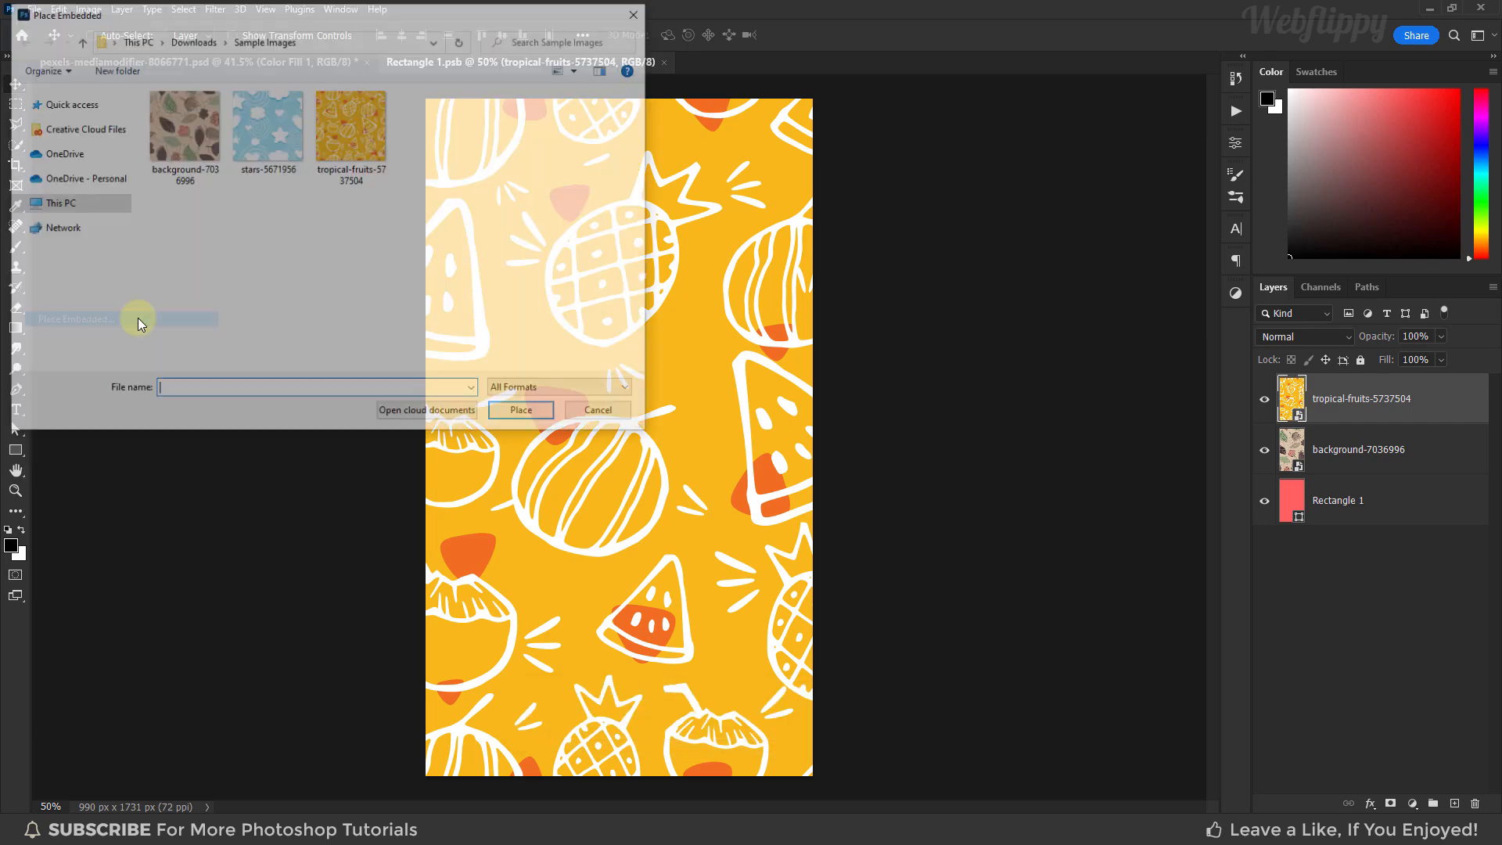
pyautogui.click(280, 156)
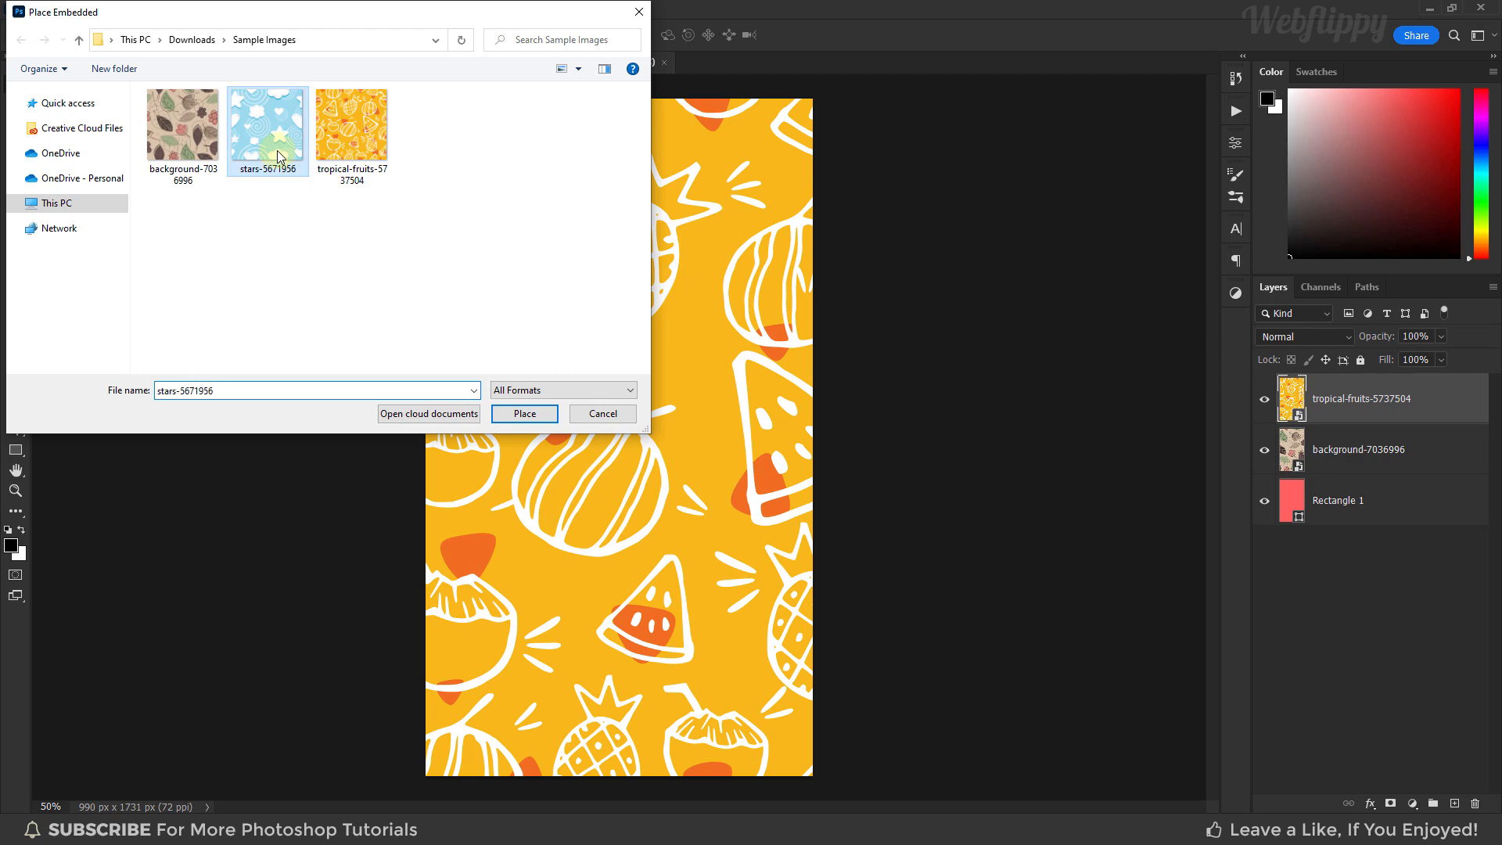
pyautogui.click(516, 415)
# Enlarge the stars-5671956 image about its centre to cover the whole label canvas, then save and close the label file.
pyautogui.moveTo(704, 347); pyautogui.dragTo(987, 124)
pyautogui.click(836, 36)
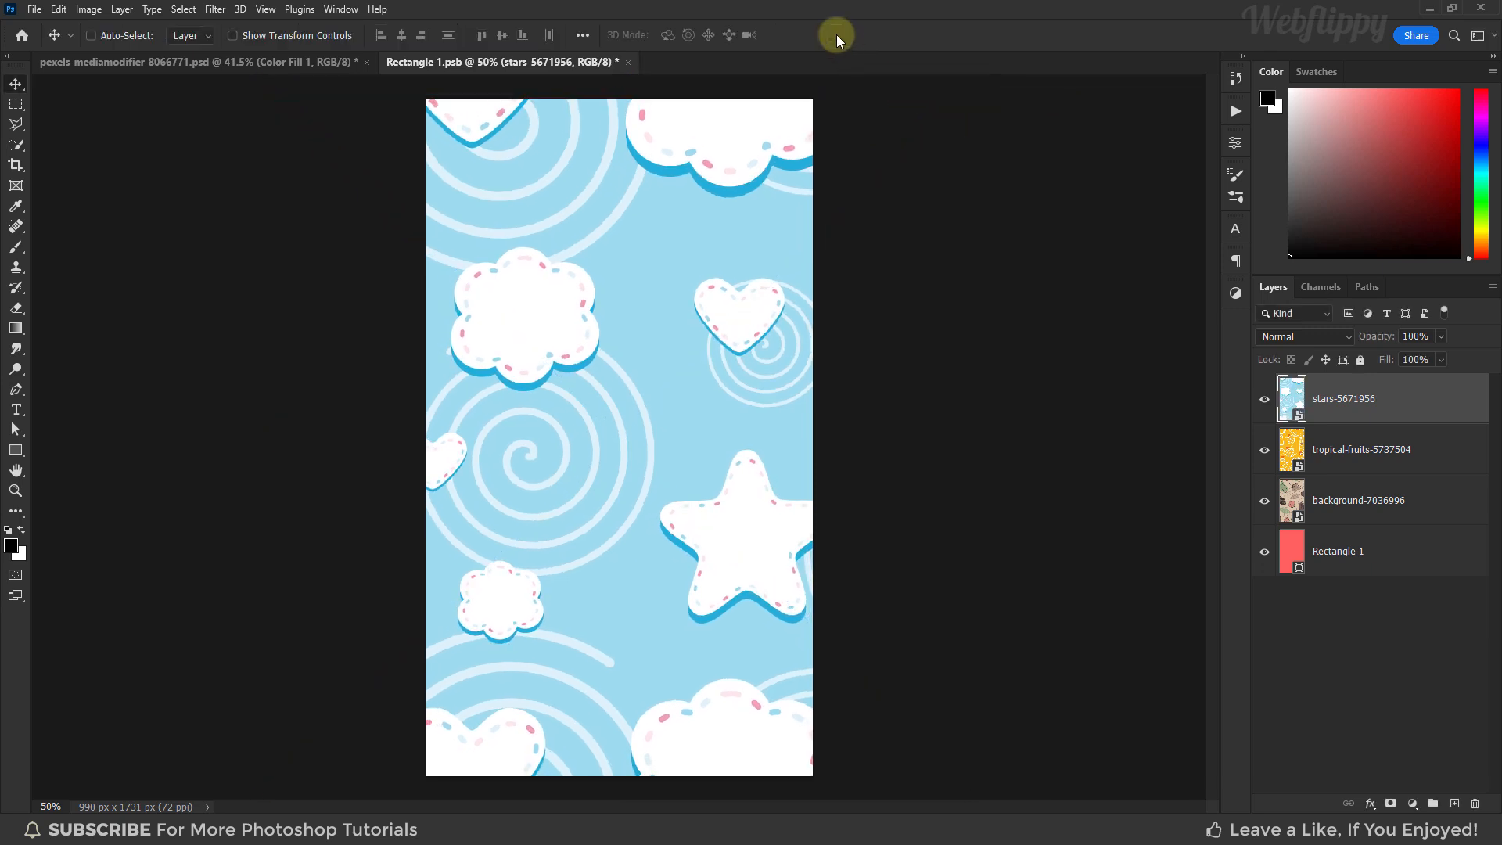
pyautogui.hotkey('ctrl', 's')
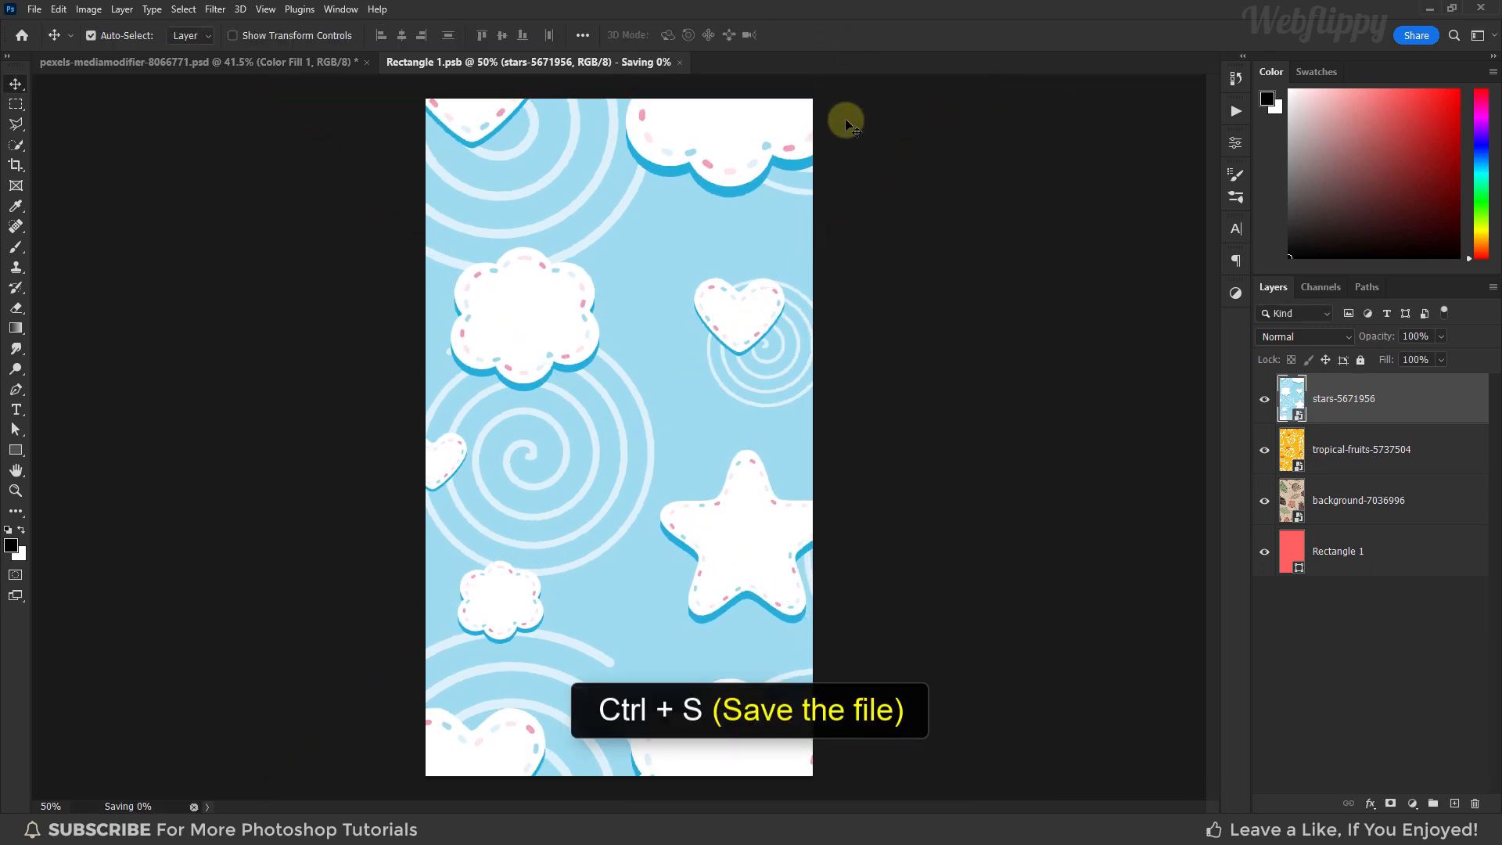
pyautogui.click(619, 62)
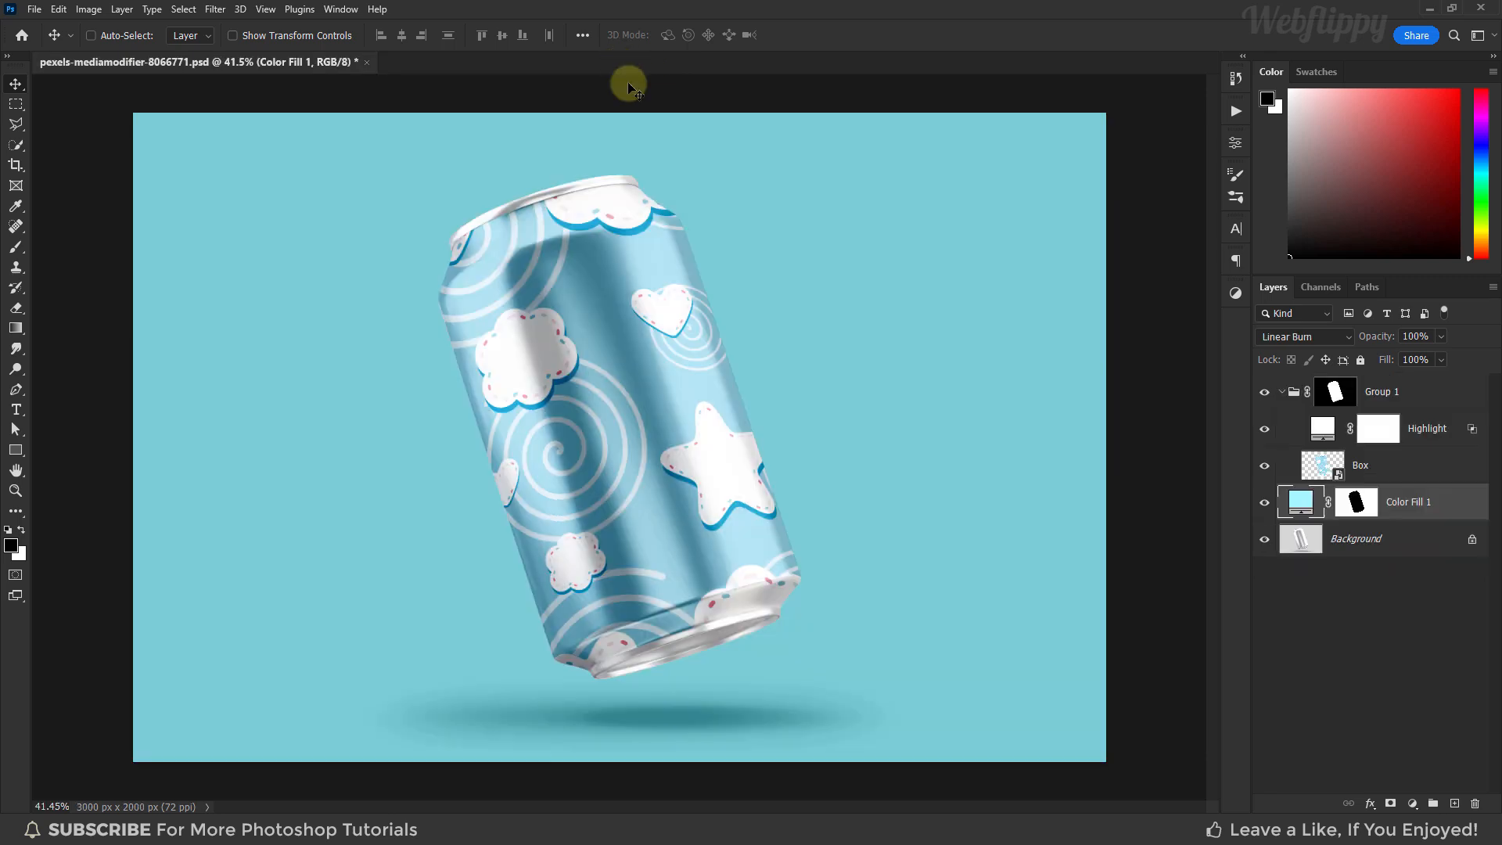
# Set the Color Fill 1 backdrop of the can mockup to light orange (ffd0a2).
pyautogui.doubleClick(1299, 504)
pyautogui.moveTo(1103, 335); pyautogui.dragTo(1104, 420)
pyautogui.moveTo(975, 238)
pyautogui.mouseDown()
pyautogui.moveTo(991, 227)
pyautogui.moveTo(956, 222)
pyautogui.moveTo(941, 250)
pyautogui.mouseUp()
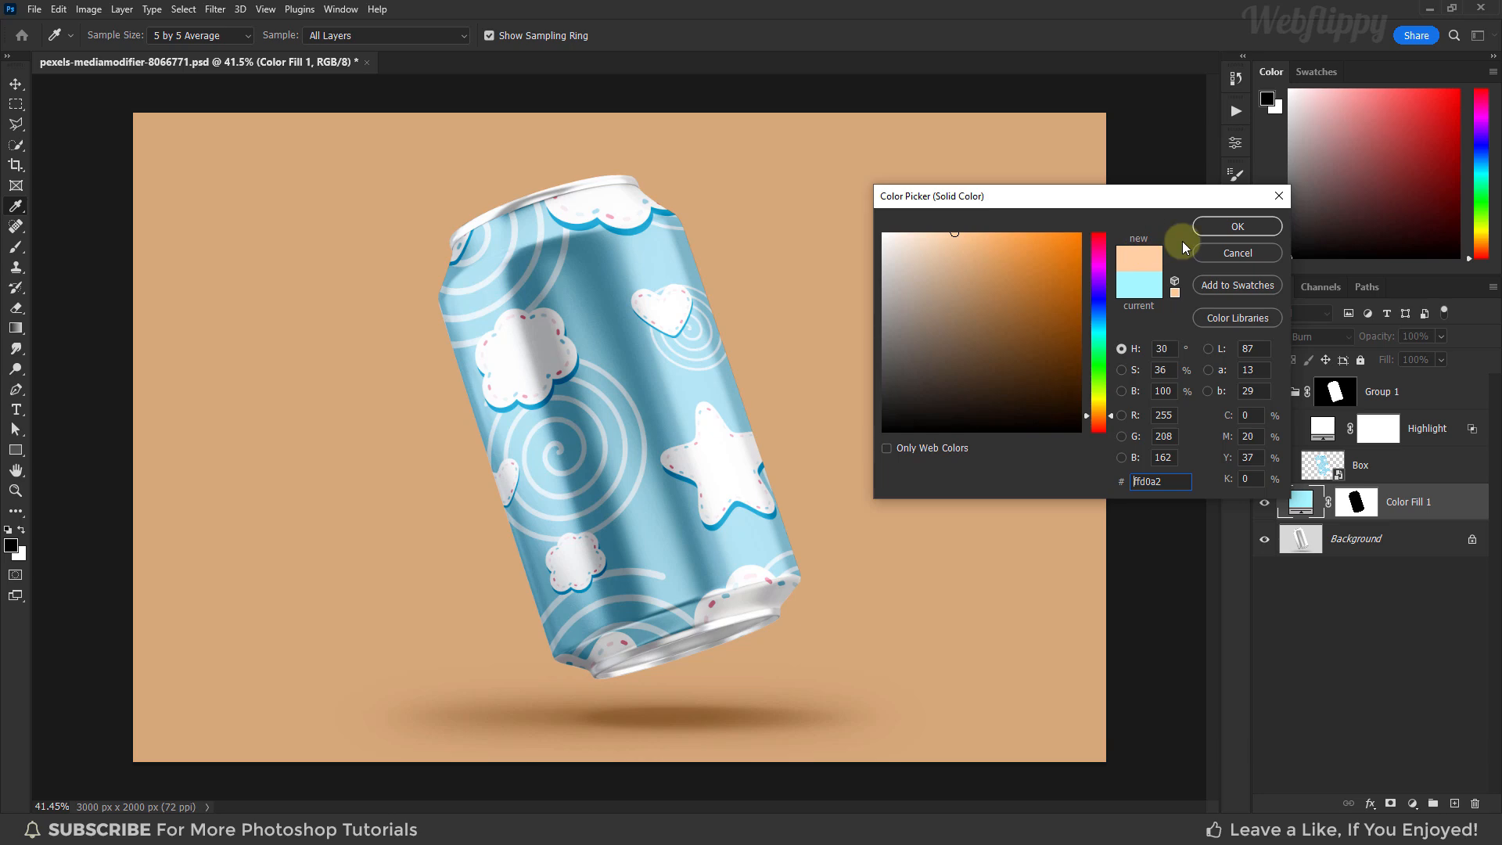
pyautogui.click(1219, 226)
# Compare the finished mockup with the original can photo by hiding and restoring the Color Fill 1 layer and everything above the Background.
pyautogui.click(1261, 501)
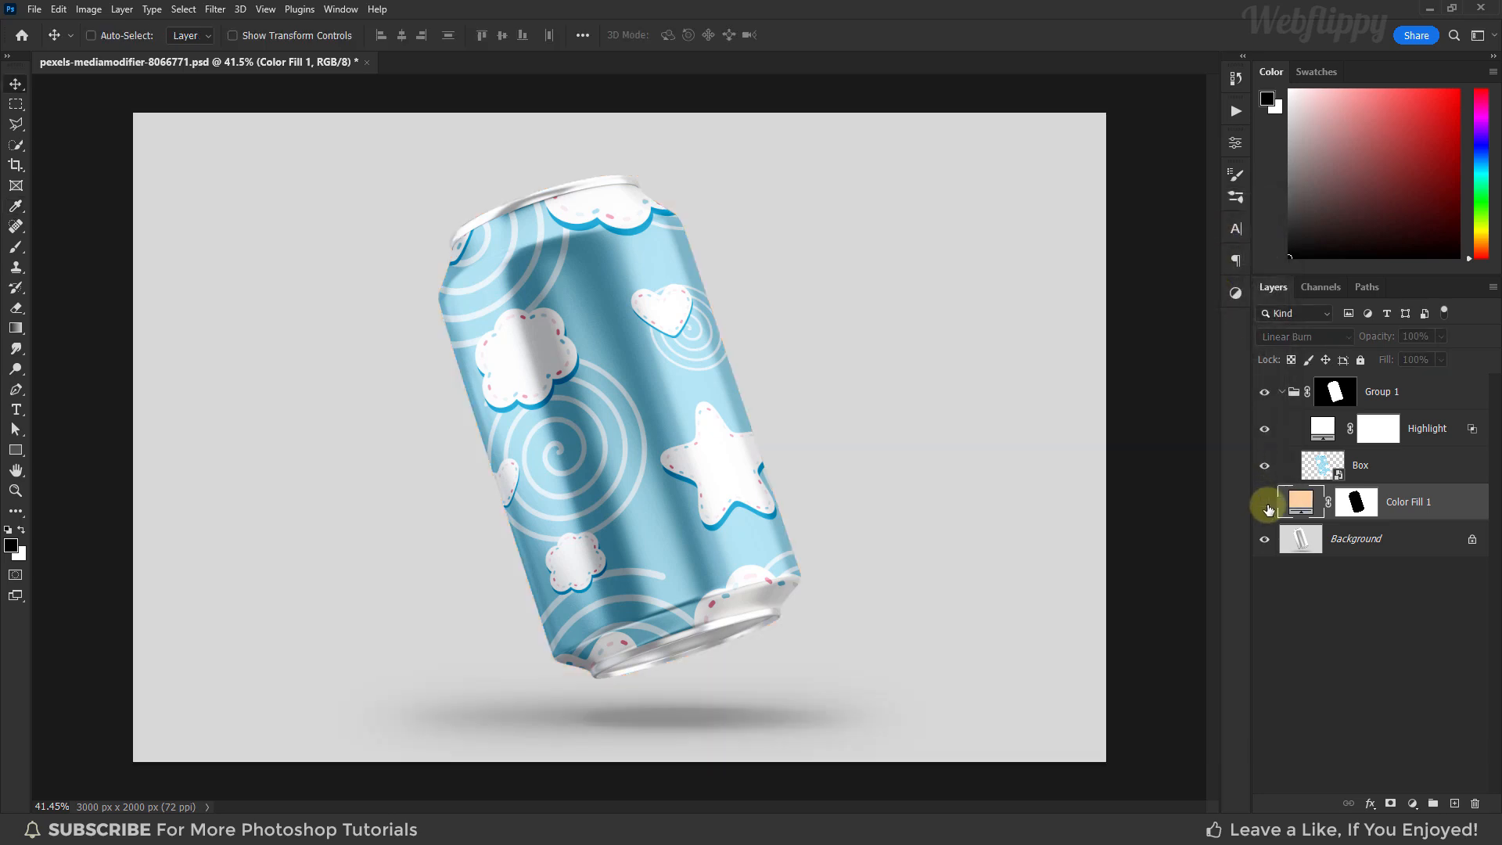
pyautogui.click(1265, 502)
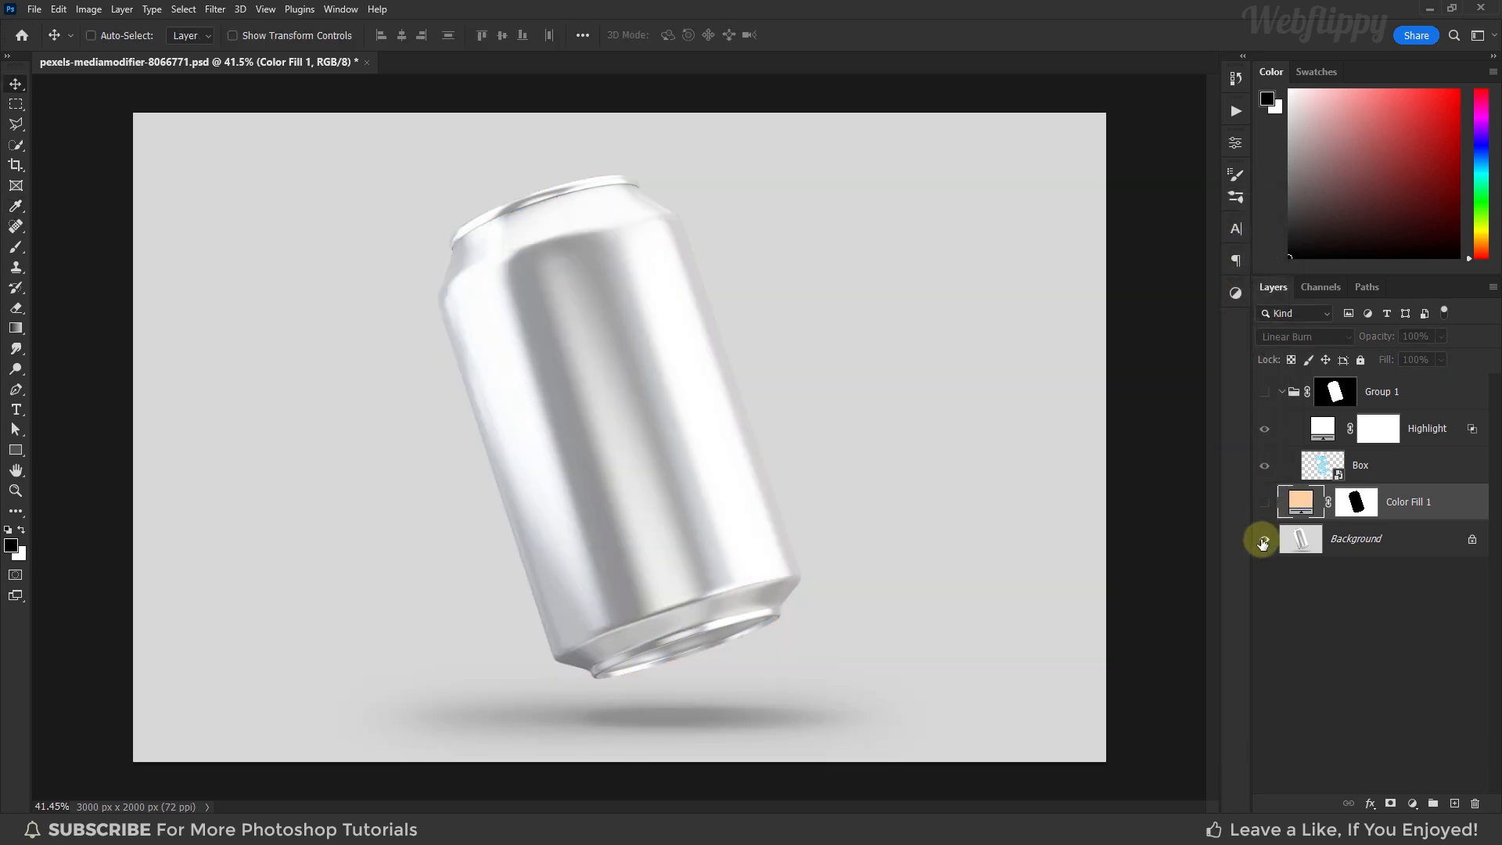
pyautogui.keyDown('alt'); pyautogui.click(1262, 541); pyautogui.keyUp('alt')
pyautogui.keyDown('alt'); pyautogui.click(1261, 541); pyautogui.keyUp('alt')
pyautogui.keyDown('alt'); pyautogui.click(1262, 541); pyautogui.keyUp('alt')
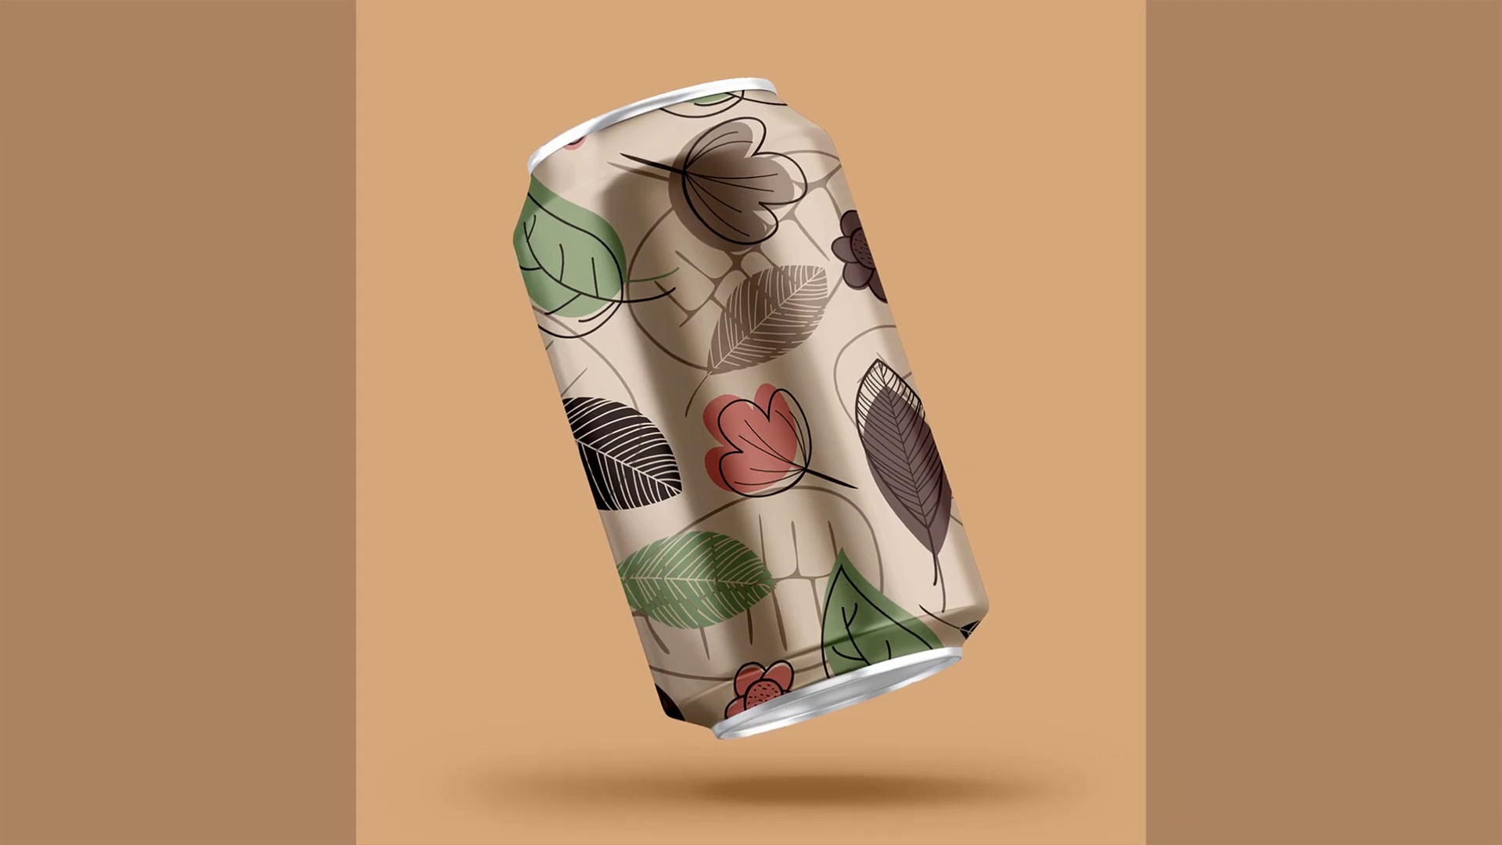